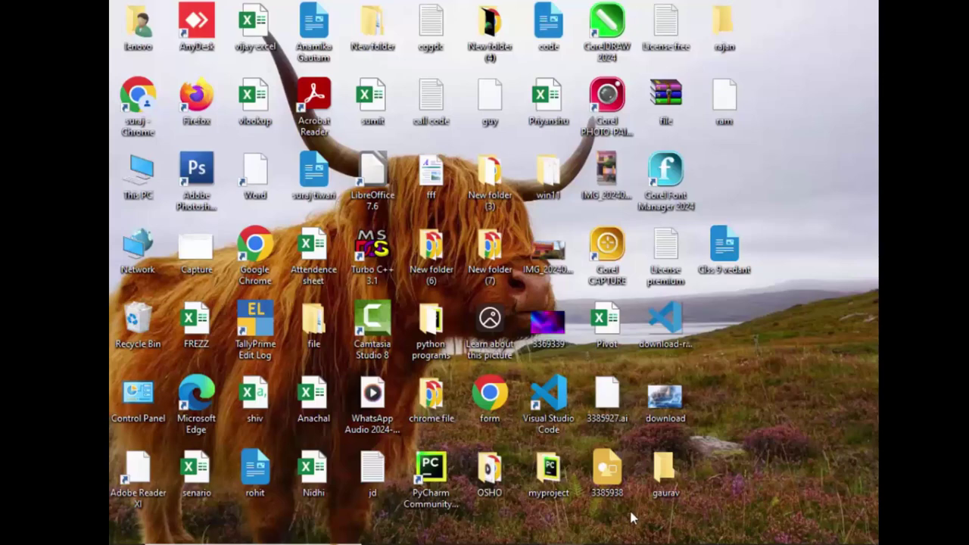
# - Refresh the desktop twice from its context menu, then open the Start menu app list
pyautogui.rightClick(829, 142)
pyautogui.click(787, 180)
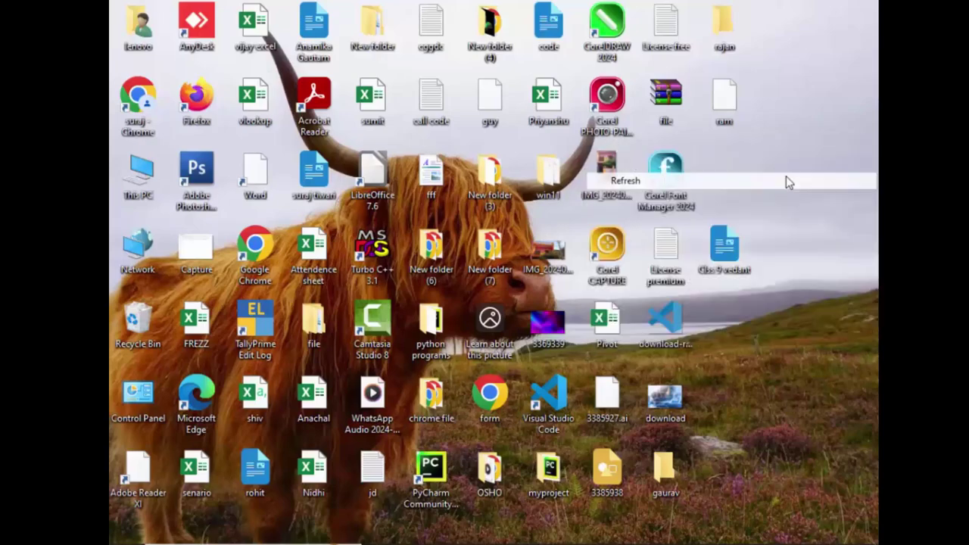
pyautogui.rightClick(836, 125)
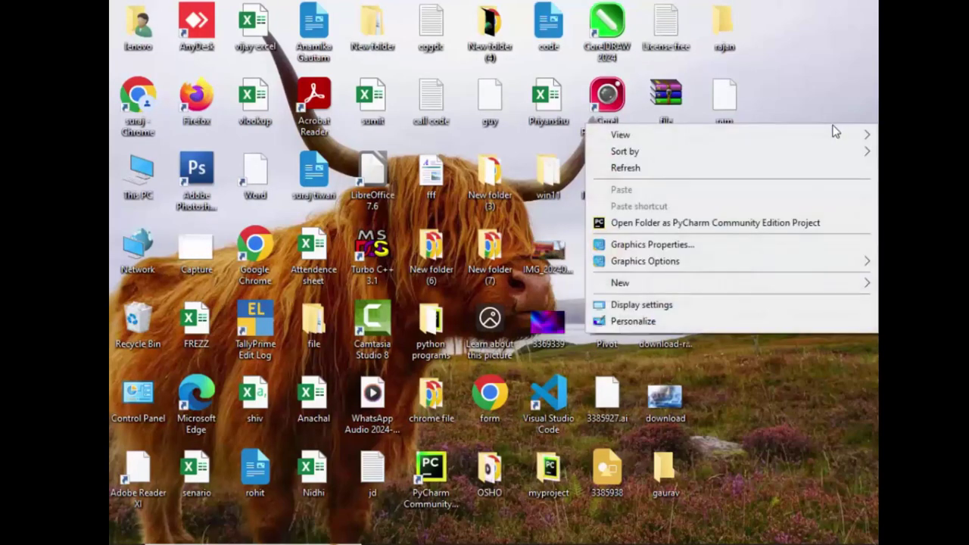
pyautogui.click(766, 168)
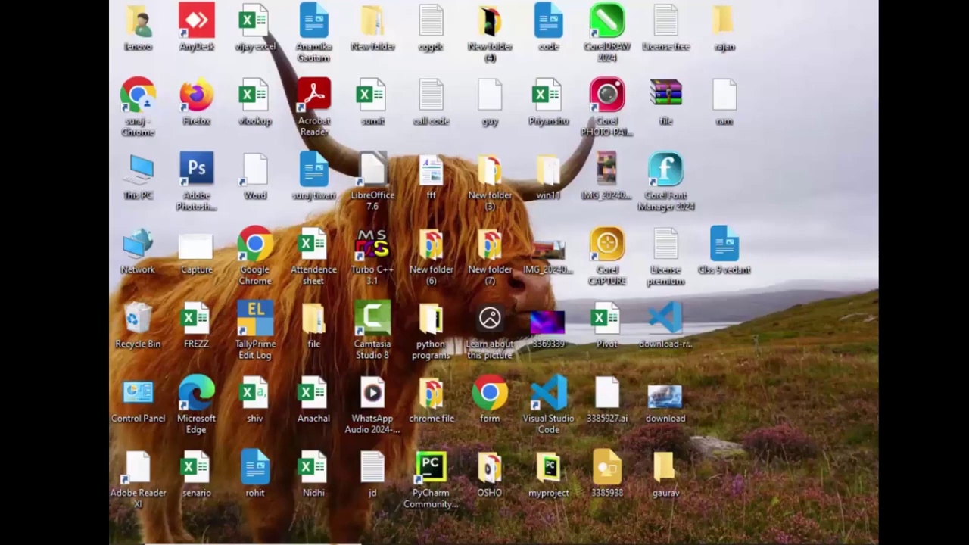
pyautogui.click(128, 538)
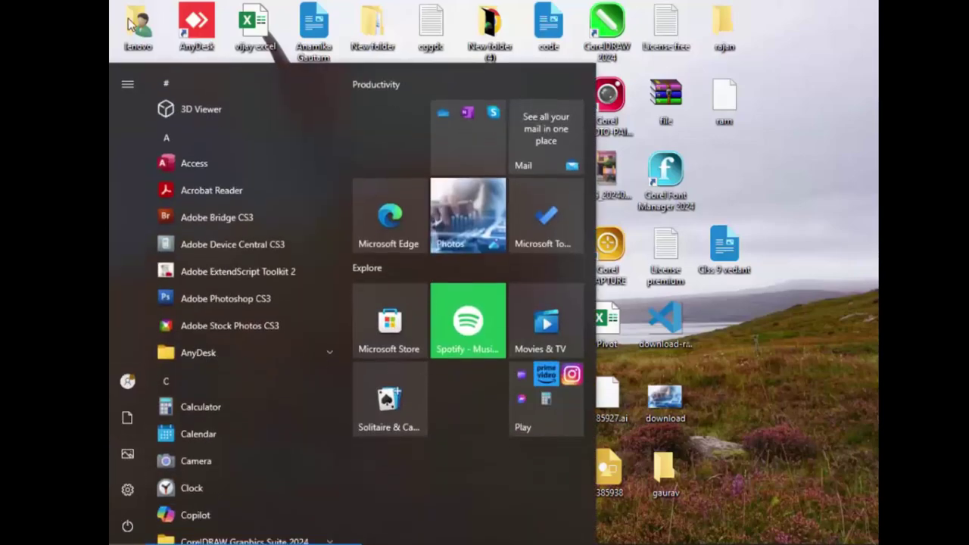
# - Launch Microsoft Access from the Start menu app list
pyautogui.click(189, 169)
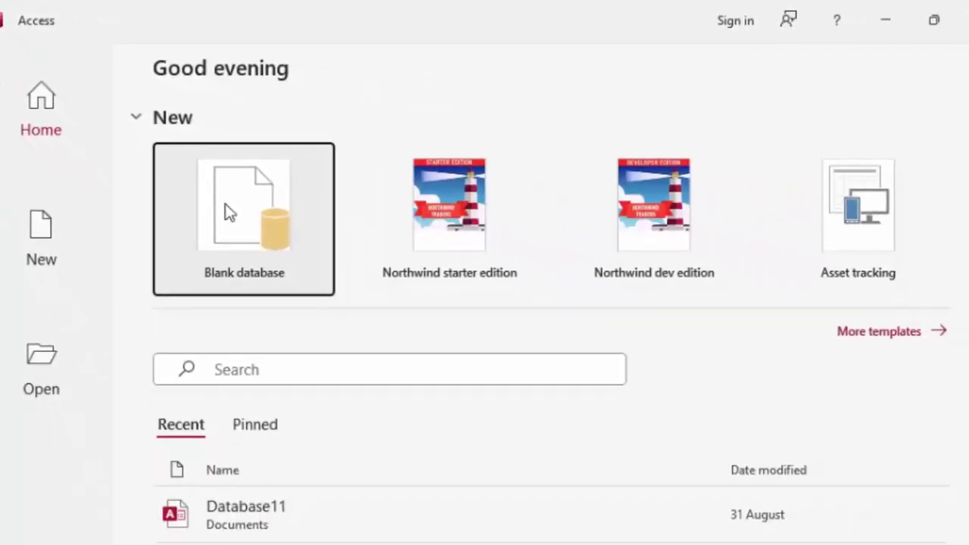
# - Create the blank database Database12 with its empty Table1
pyautogui.click(229, 213)
pyautogui.press('Return')
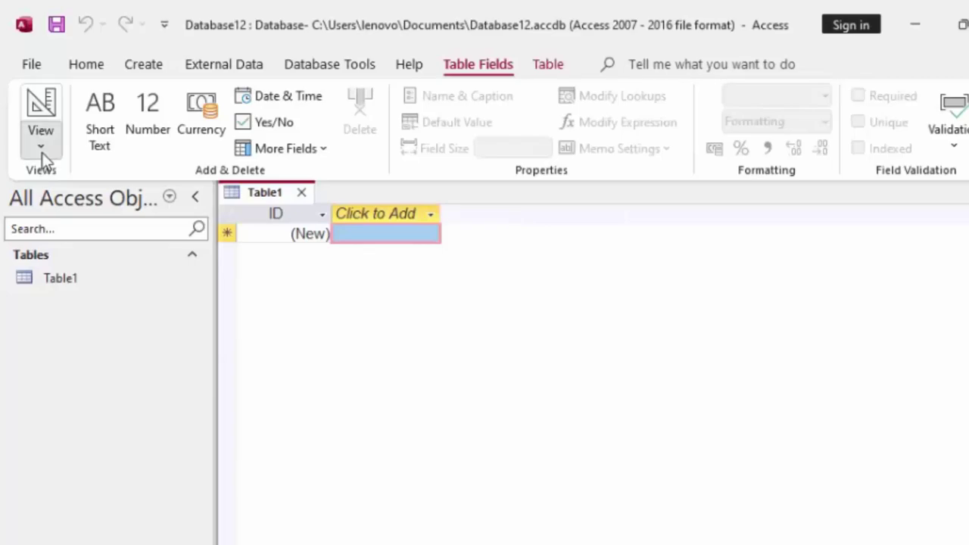
pyautogui.click(43, 153)
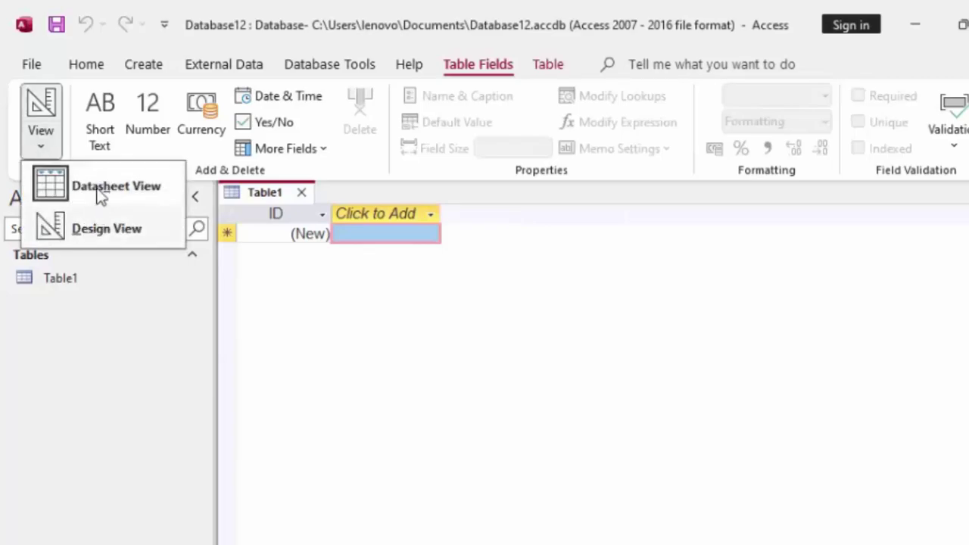
# - Switch Table1 to Design View, saving it under the name School
pyautogui.click(98, 216)
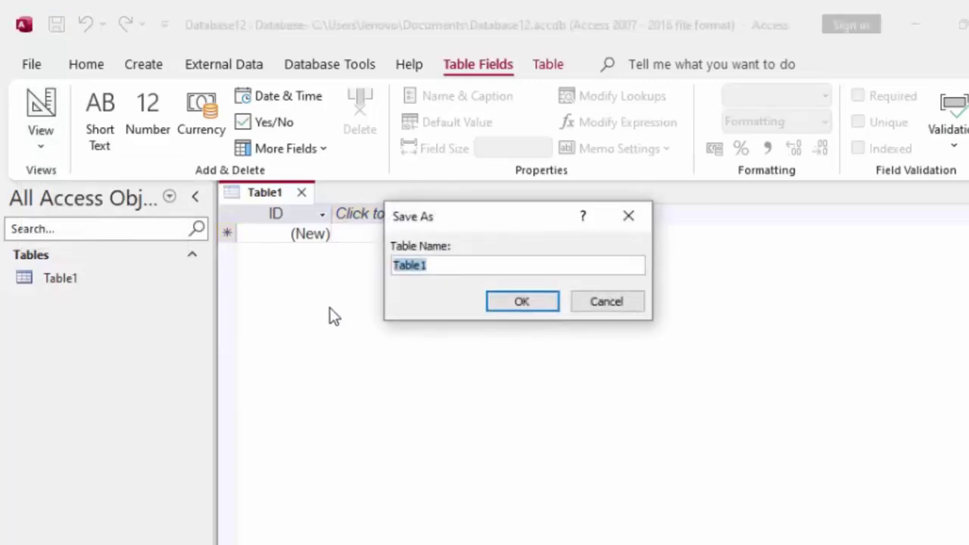
pyautogui.press('BackSpace')
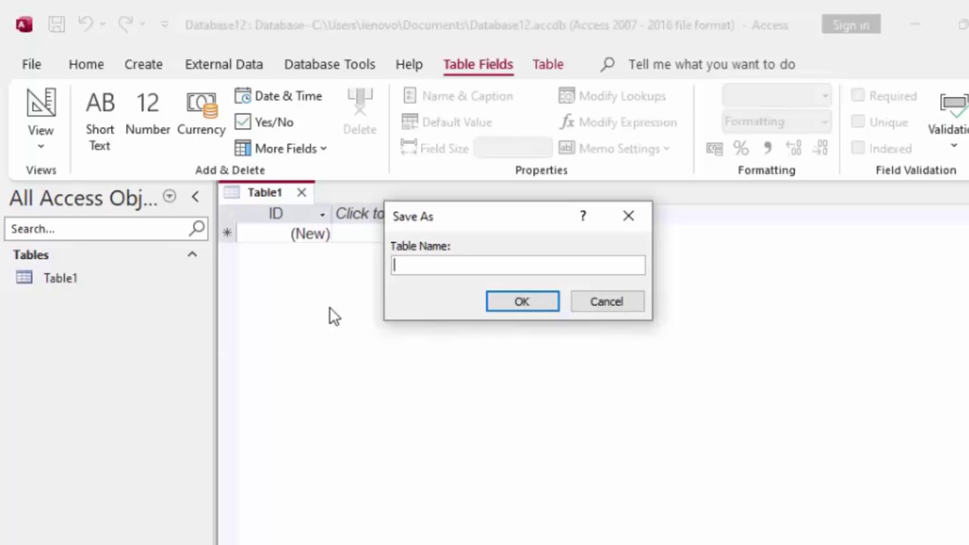
pyautogui.write('Sch')
pyautogui.write('ool')
pyautogui.click(546, 304)
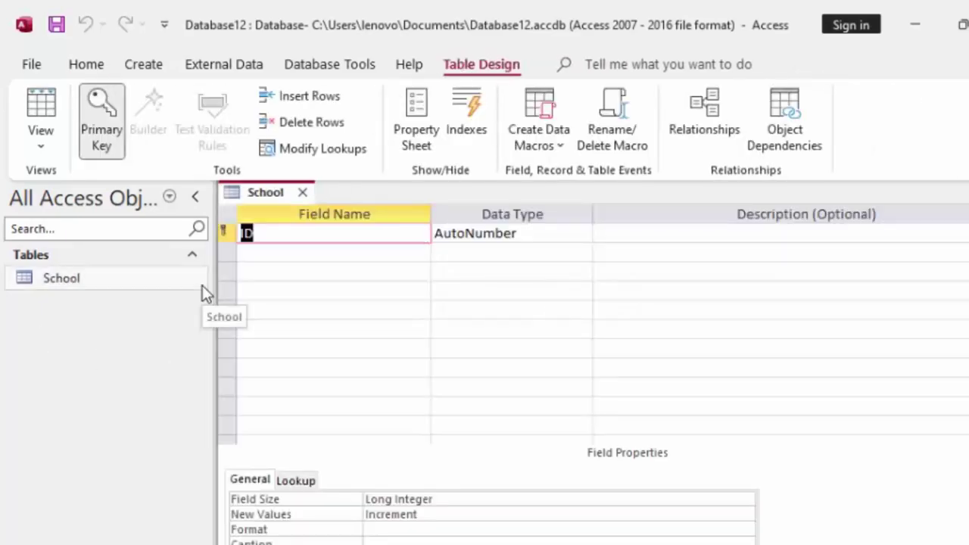
# - Rename the ID key field to Registration_id, removing a stray leading character
pyautogui.click(267, 232)
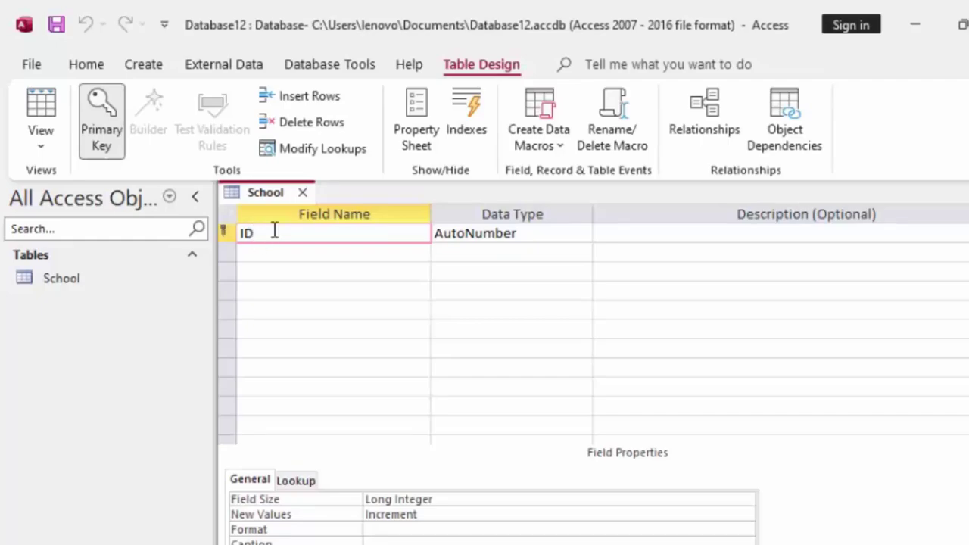
pyautogui.press('BackSpace')
pyautogui.press('BackSpace')
pyautogui.press('BackSpace')
pyautogui.write('Regi')
pyautogui.write('strat')
pyautogui.write('ion_id')
pyautogui.click(245, 237)
pyautogui.press('BackSpace')
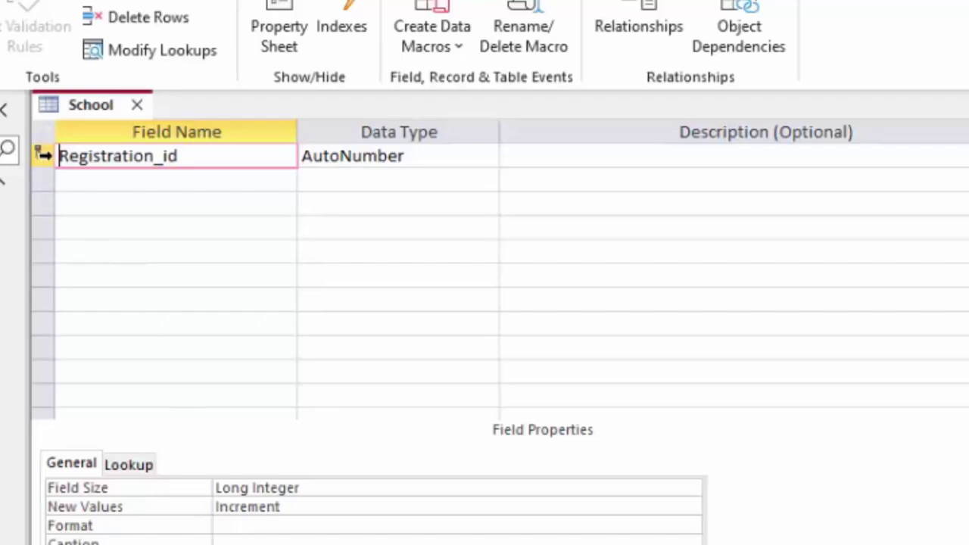
# - Add Name_of_Students and Sub1 as Short Text fields
pyautogui.click(82, 182)
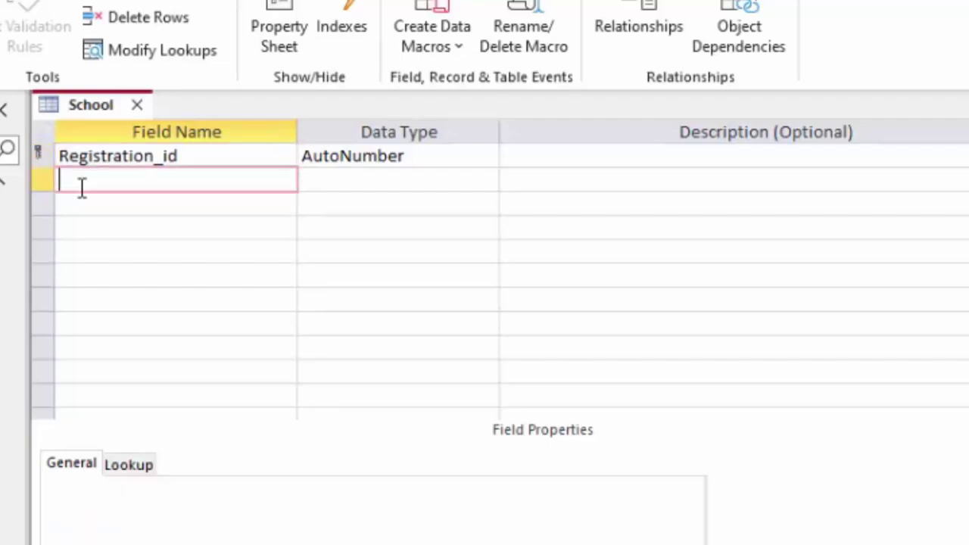
pyautogui.write('N')
pyautogui.write('ame_')
pyautogui.write('of_')
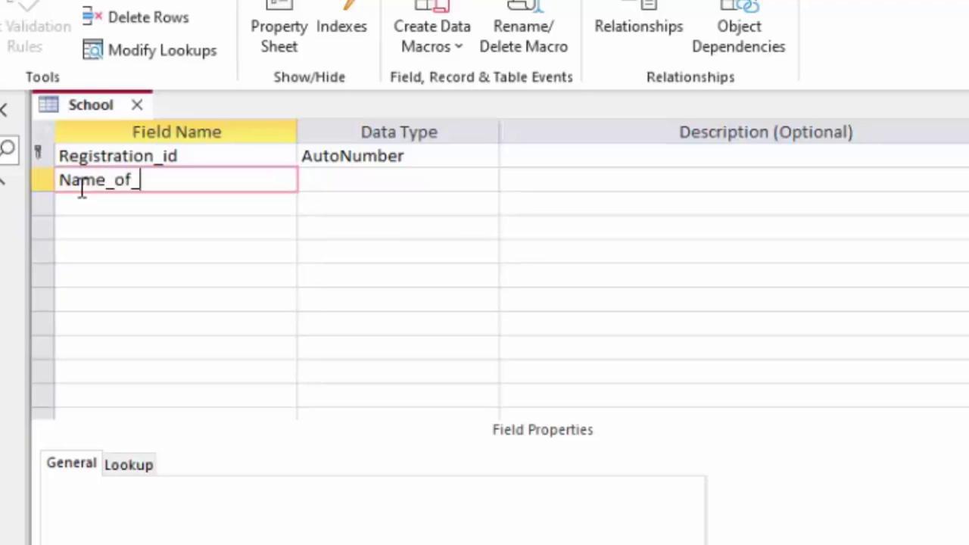
pyautogui.write('Stu')
pyautogui.write('dents')
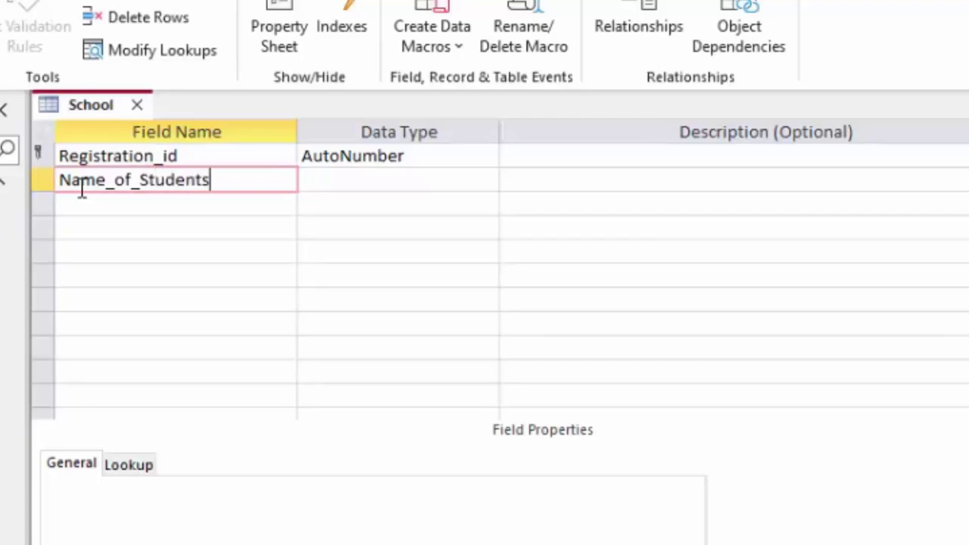
pyautogui.click(321, 181)
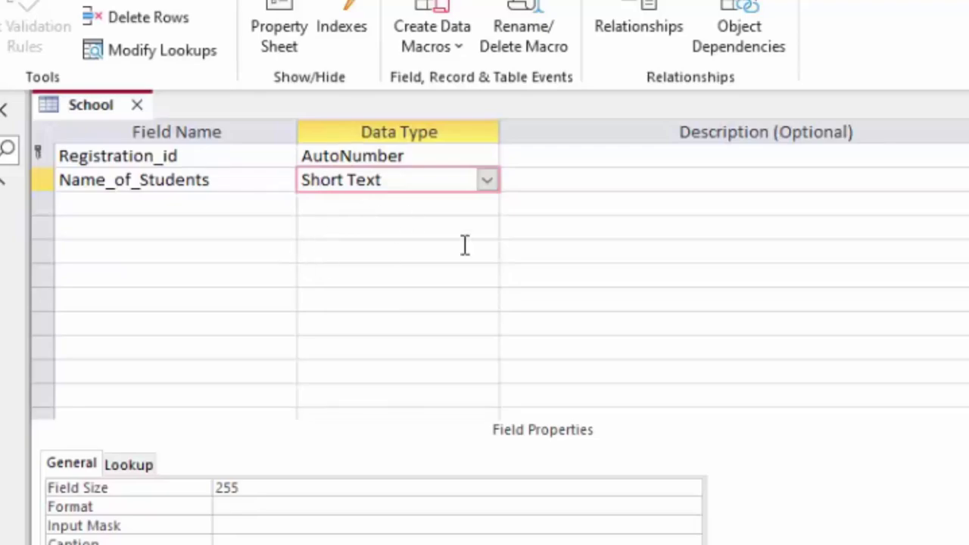
pyautogui.click(108, 201)
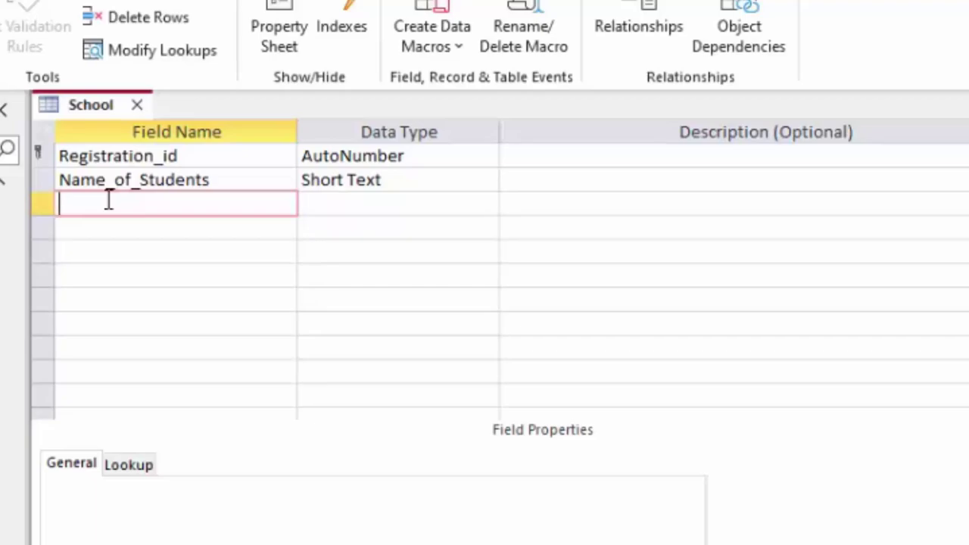
pyautogui.write('Su')
pyautogui.write('b1')
pyautogui.click(326, 204)
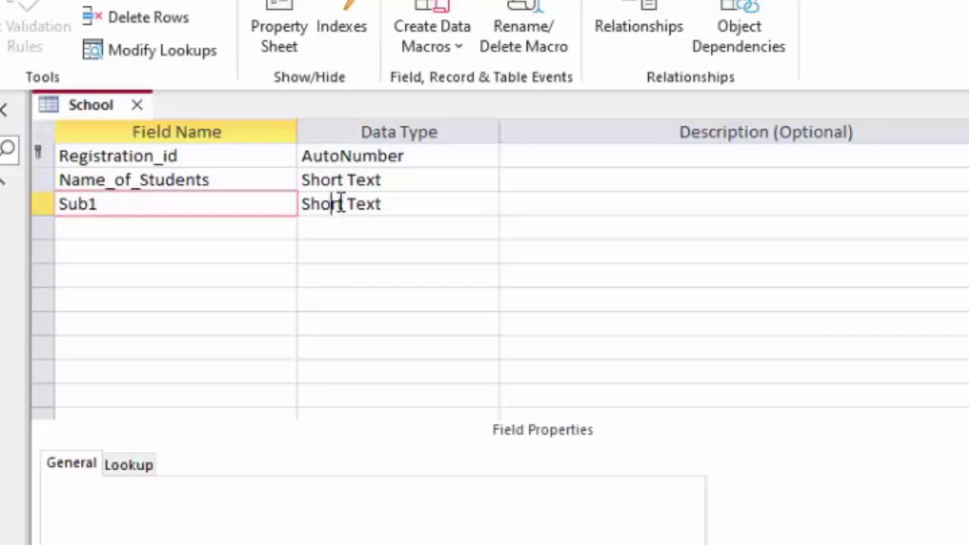
# - Add fields Sub2, Sub3 and Sub4, and start naming Sub5
pyautogui.click(68, 225)
pyautogui.write('Su')
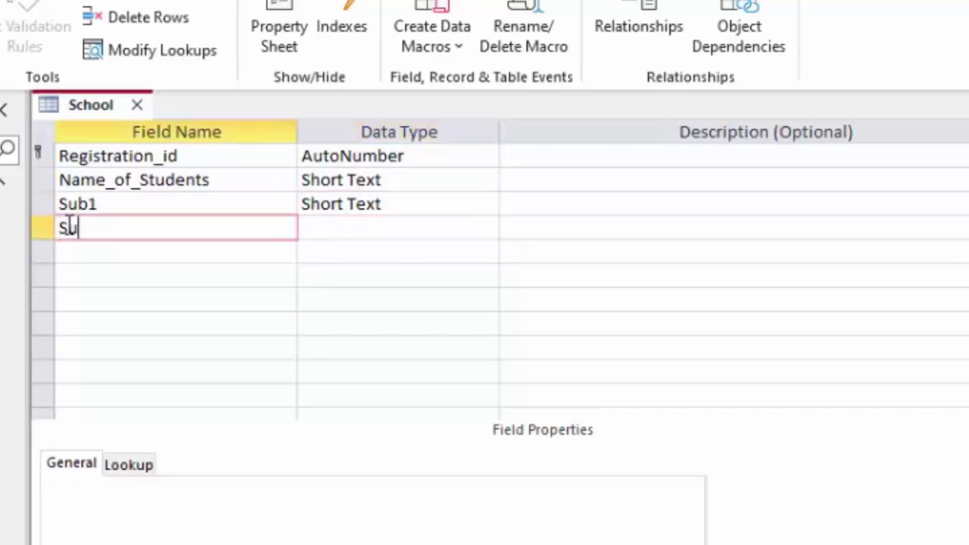
pyautogui.write('b2')
pyautogui.click(79, 255)
pyautogui.write('Su')
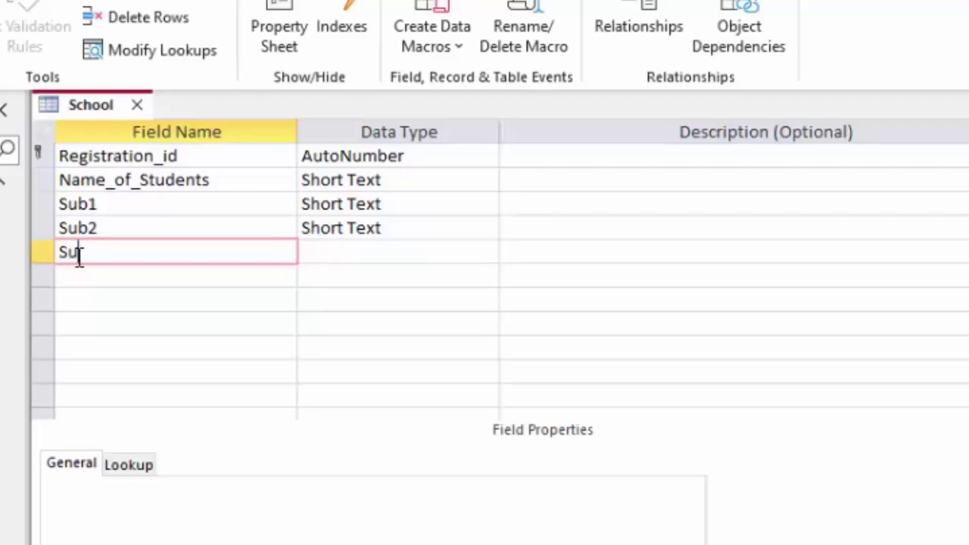
pyautogui.write('b3')
pyautogui.click(88, 277)
pyautogui.write('Su')
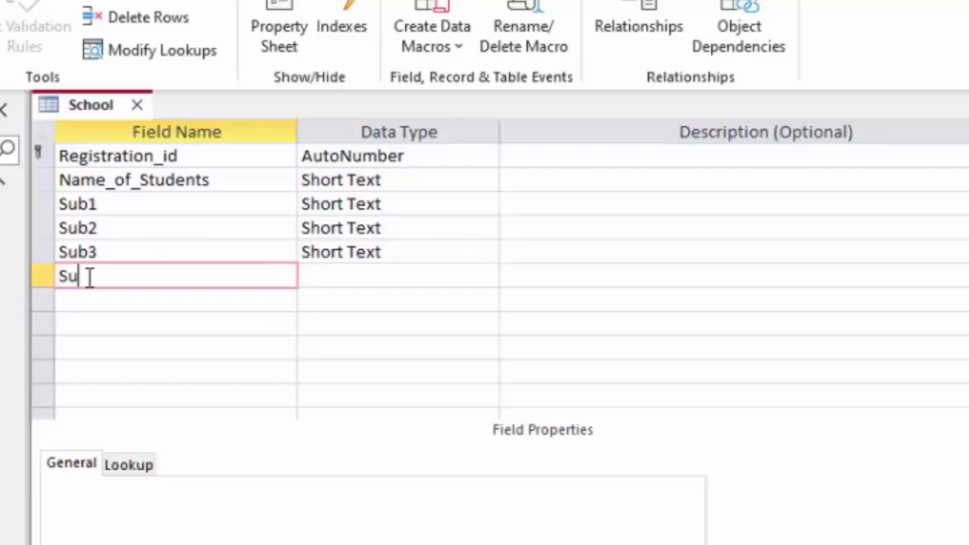
pyautogui.write('b4')
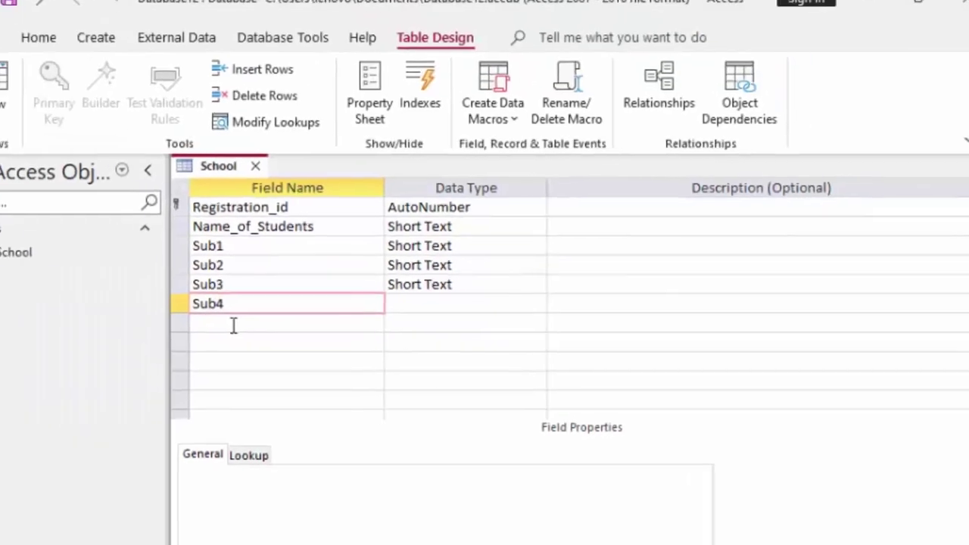
pyautogui.click(265, 330)
pyautogui.write('Su')
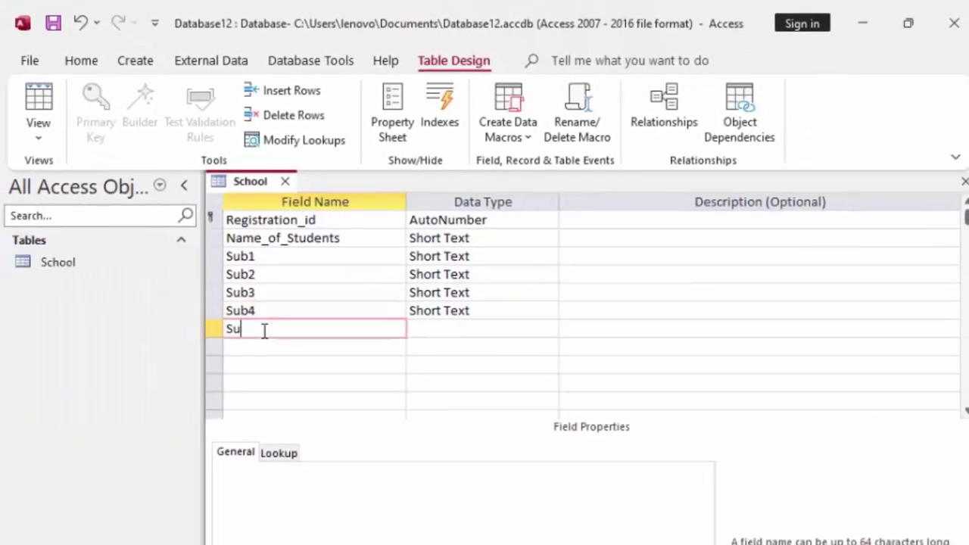
pyautogui.write('b5')
# - Set Sub5 and Sub4 to the Number data type
pyautogui.click(456, 329)
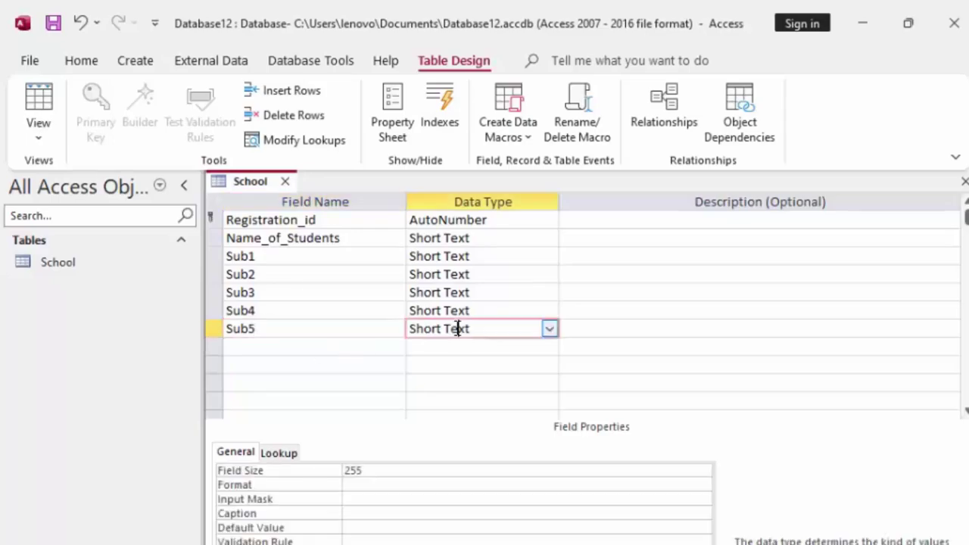
pyautogui.click(550, 329)
pyautogui.click(517, 383)
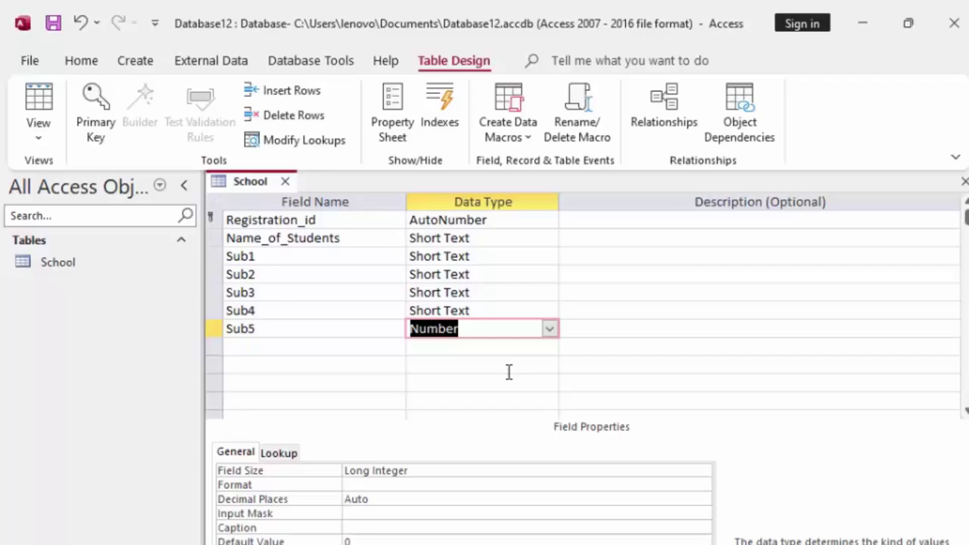
pyautogui.click(507, 312)
pyautogui.click(550, 311)
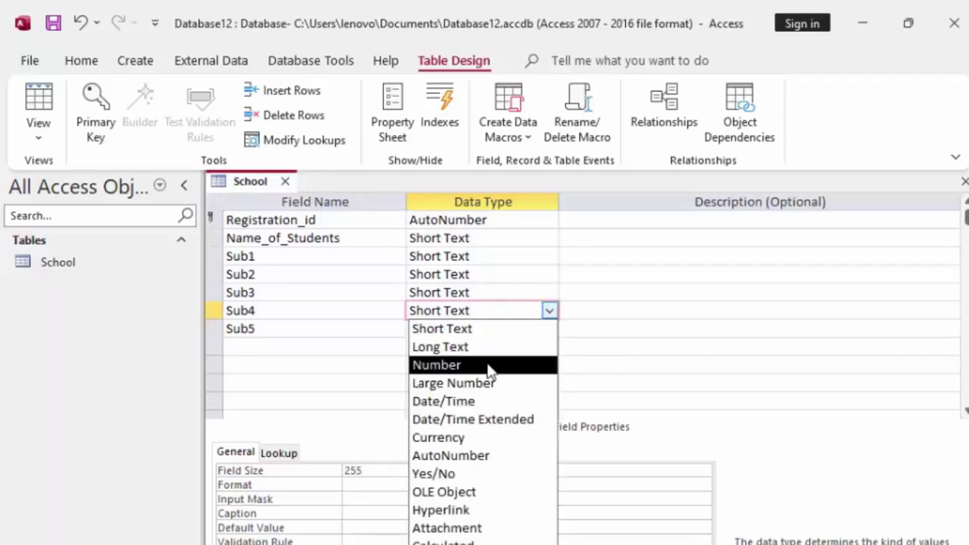
pyautogui.click(493, 365)
# - Change Sub3, Sub2 and Sub1 to the Number data type
pyautogui.click(544, 294)
pyautogui.click(548, 293)
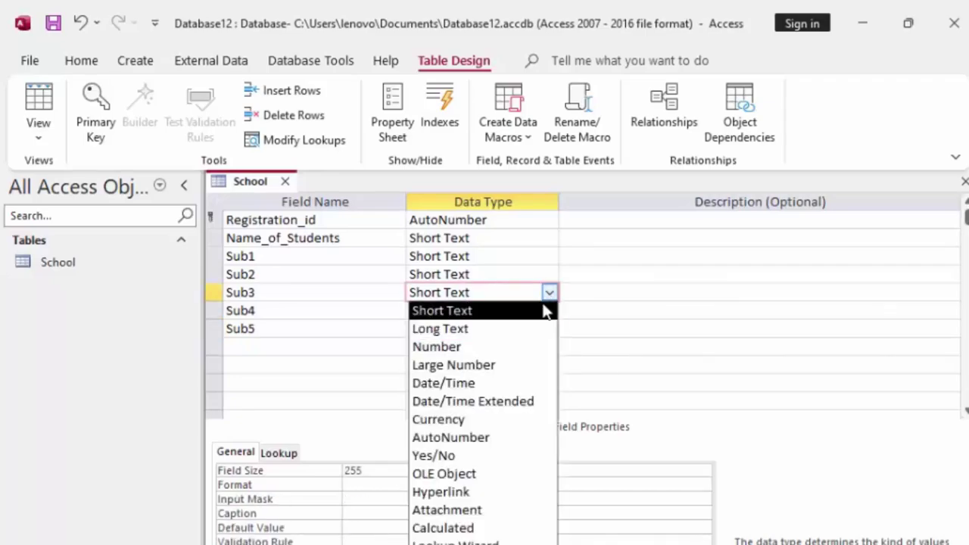
pyautogui.click(502, 347)
pyautogui.click(507, 274)
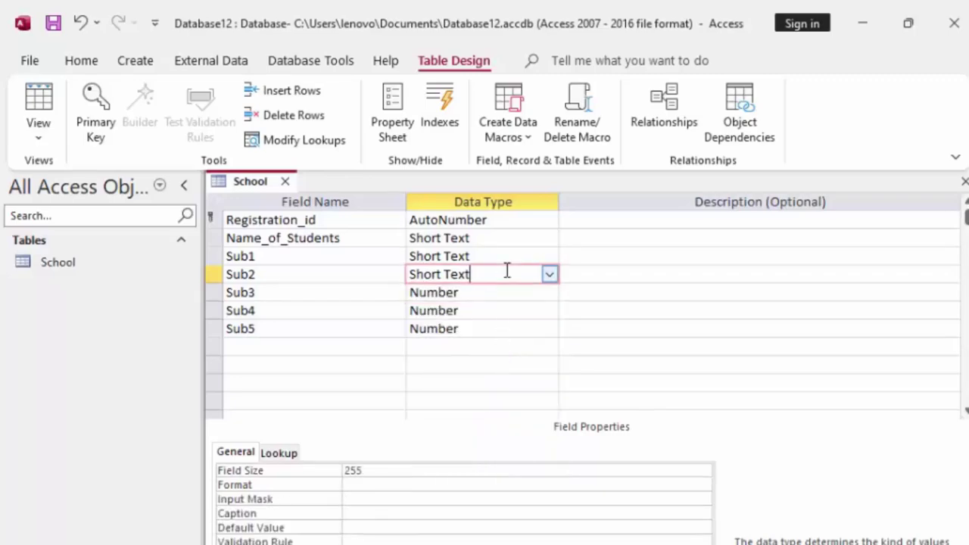
pyautogui.click(548, 276)
pyautogui.click(496, 324)
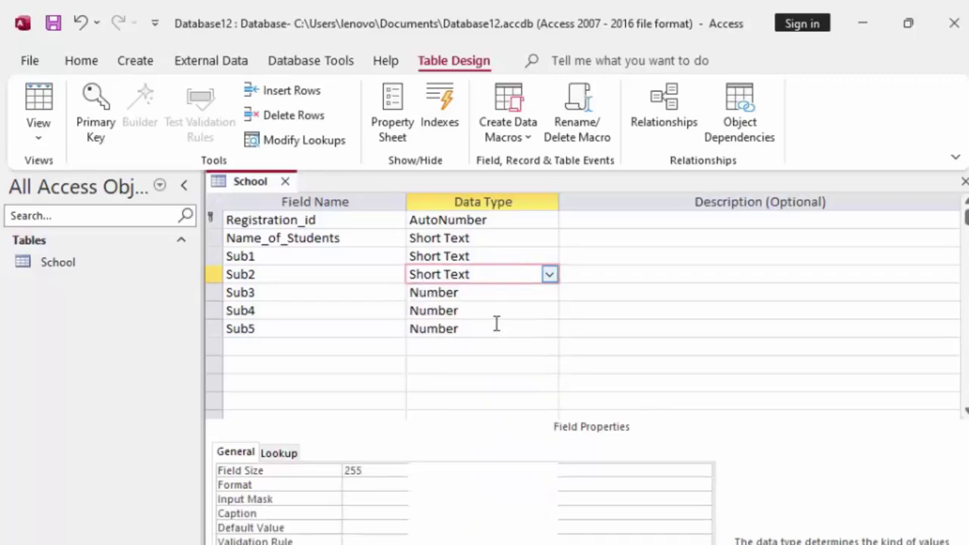
pyautogui.click(499, 257)
pyautogui.click(550, 258)
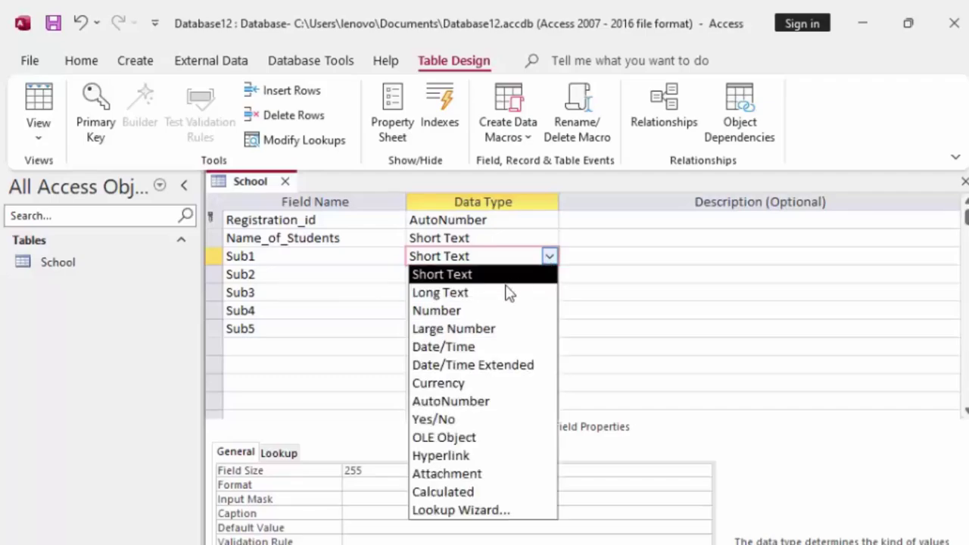
pyautogui.click(497, 309)
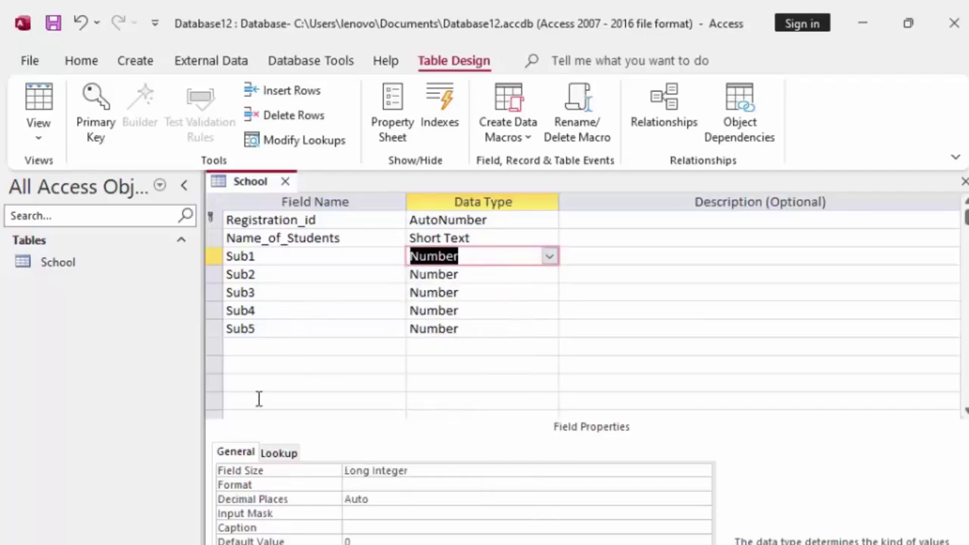
pyautogui.click(256, 349)
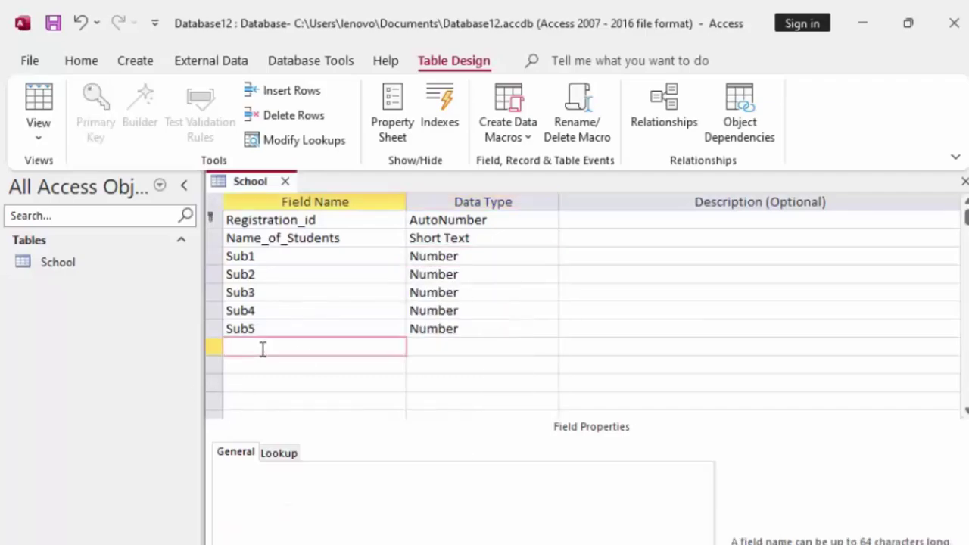
# - Add a Total field below Sub5 with the Calculated data type
pyautogui.write('Tot')
pyautogui.write('al')
pyautogui.click(447, 347)
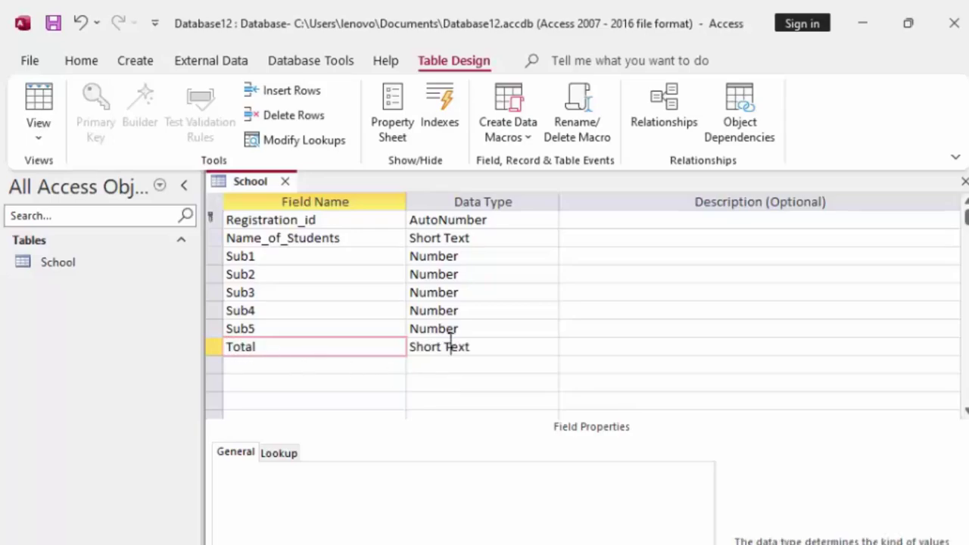
pyautogui.click(549, 348)
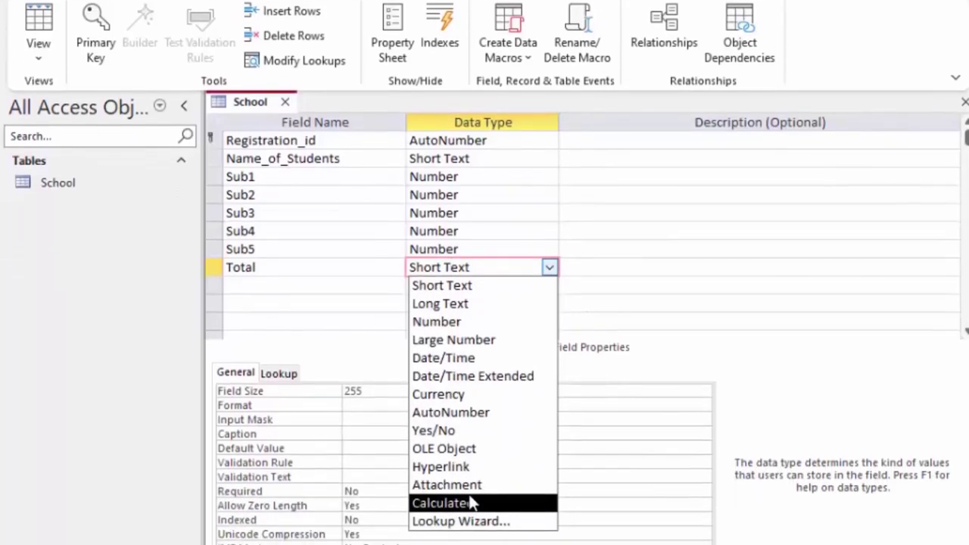
pyautogui.click(471, 503)
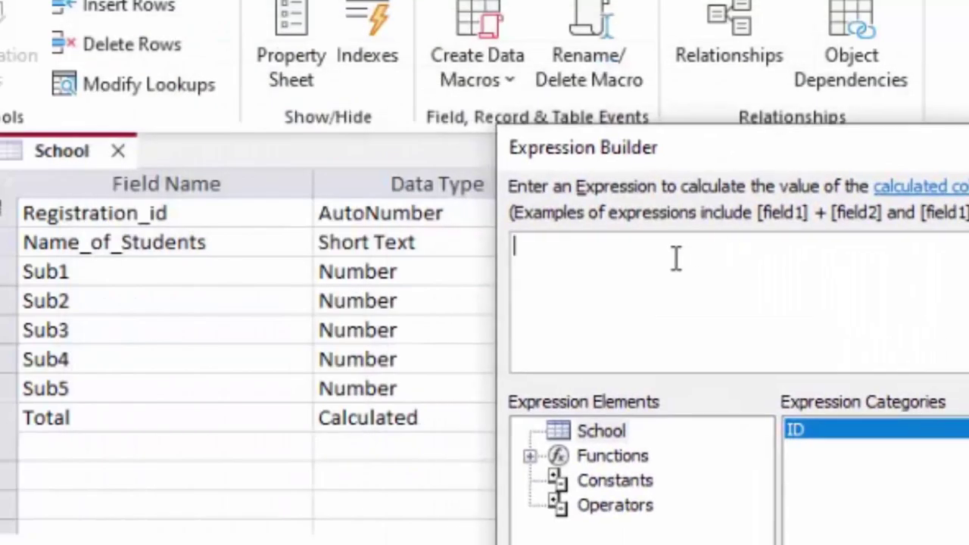
# - Enter [Sub1]+[Sub2]+[Sub3]+[Sub4]+[Sub5] as Total's expression and confirm
pyautogui.write('[')
pyautogui.write('Sub1')
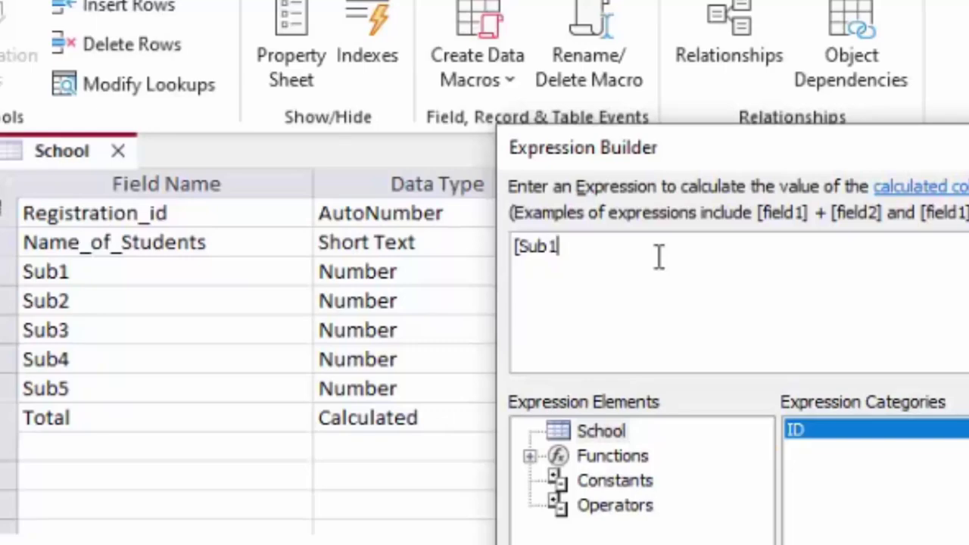
pyautogui.write(']+[S')
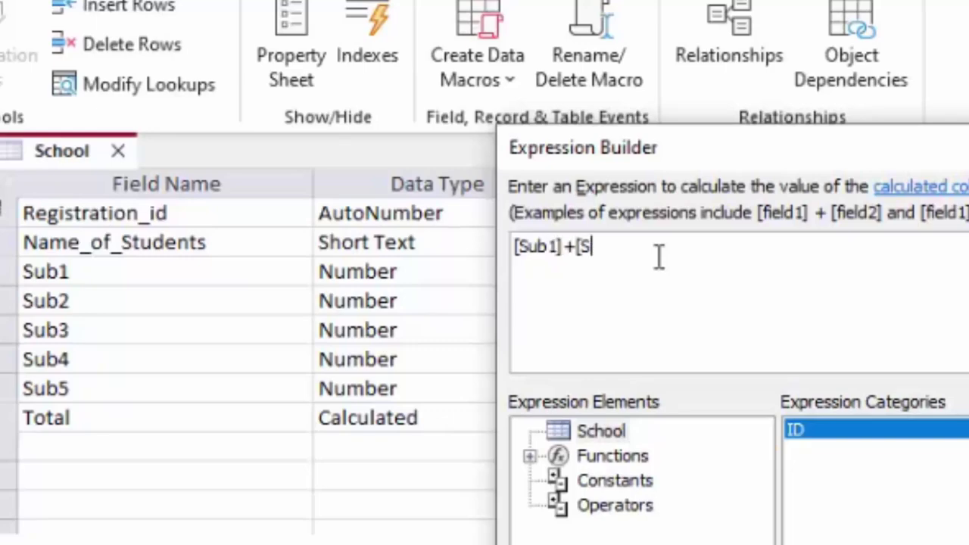
pyautogui.write('ub2]')
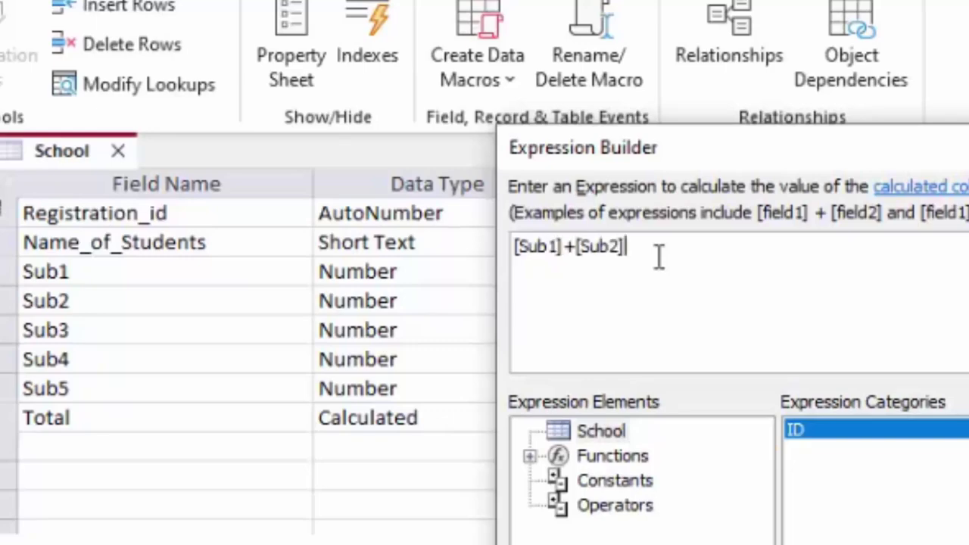
pyautogui.write('+[S')
pyautogui.write('ub3')
pyautogui.write(']')
pyautogui.write('+[S')
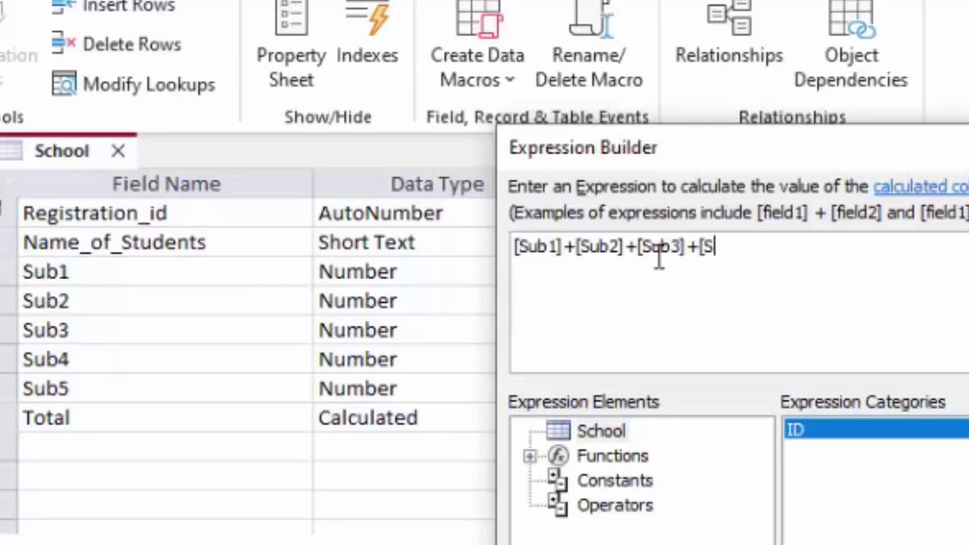
pyautogui.write('ub')
pyautogui.write('4]+')
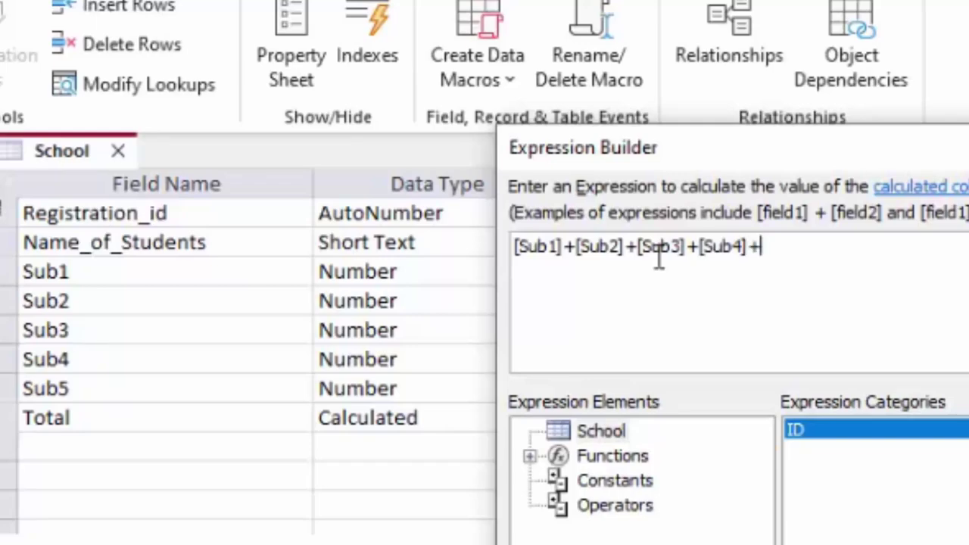
pyautogui.write('[Sub')
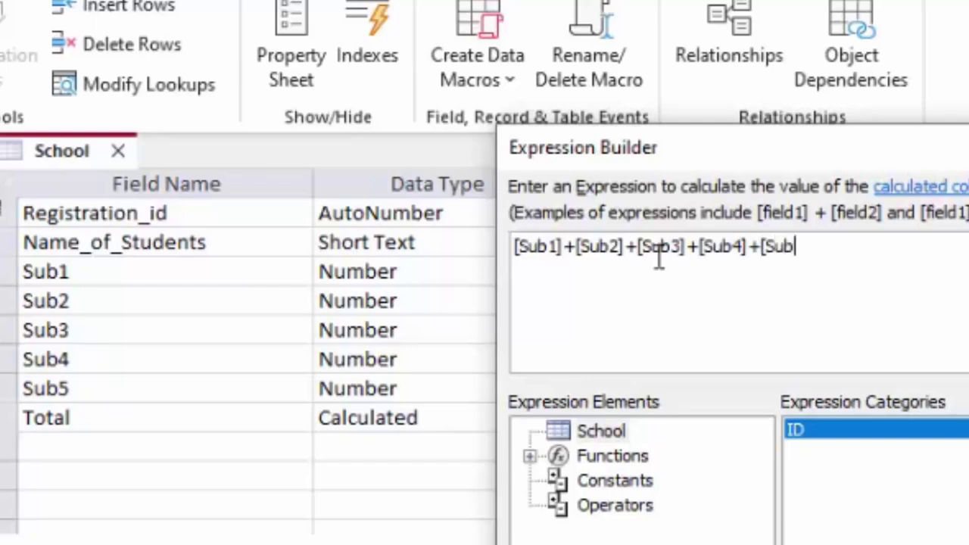
pyautogui.write('5')
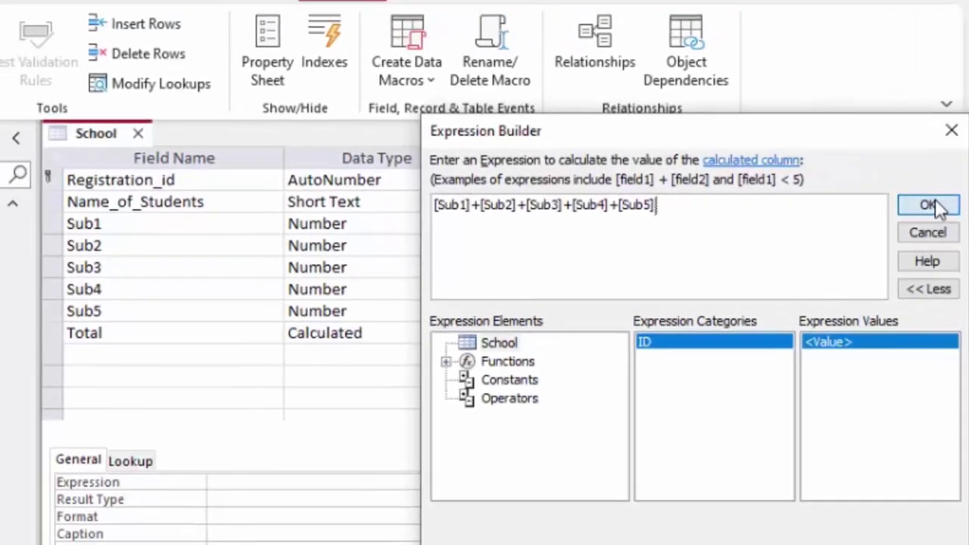
pyautogui.click(921, 196)
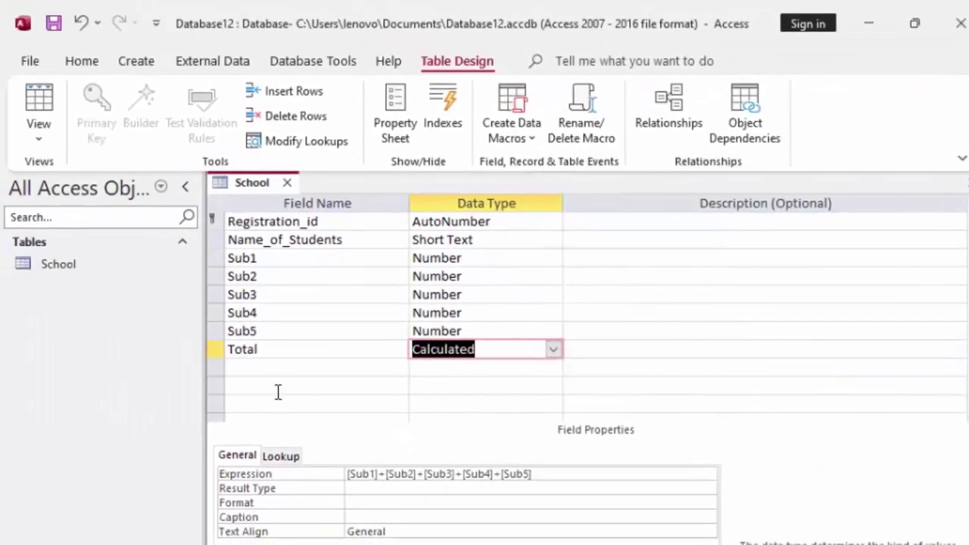
# - Add an Average field below Total with the Calculated data type
pyautogui.click(279, 373)
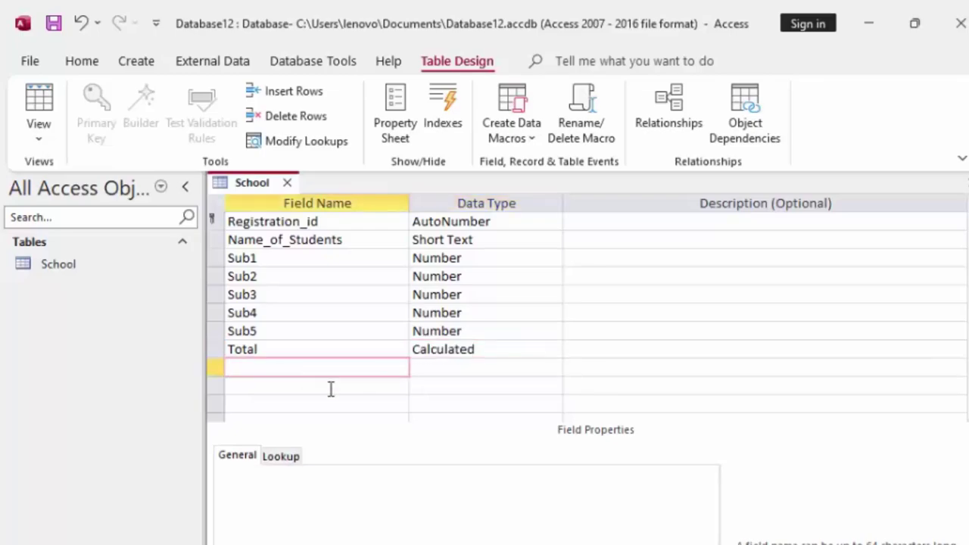
pyautogui.write('Aver')
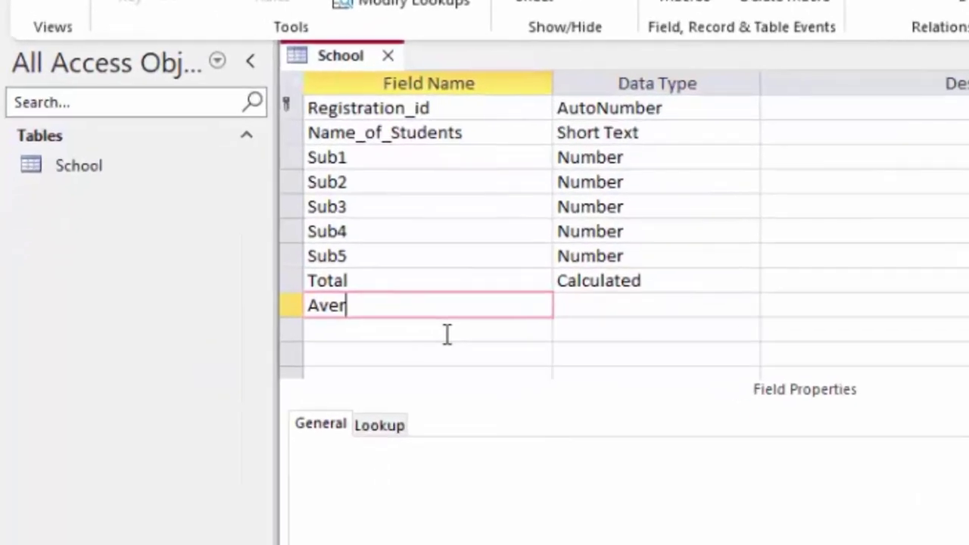
pyautogui.write('age')
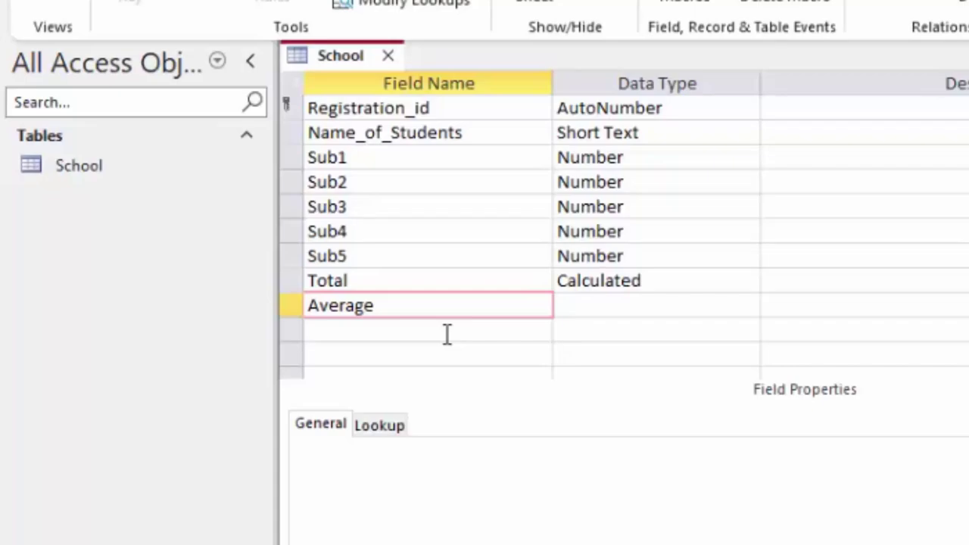
pyautogui.click(605, 307)
pyautogui.click(747, 306)
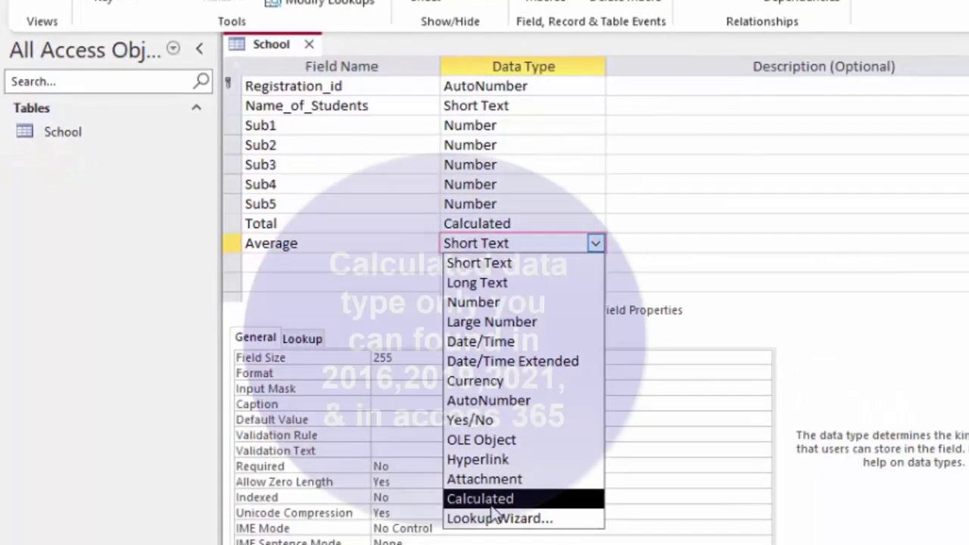
pyautogui.click(580, 542)
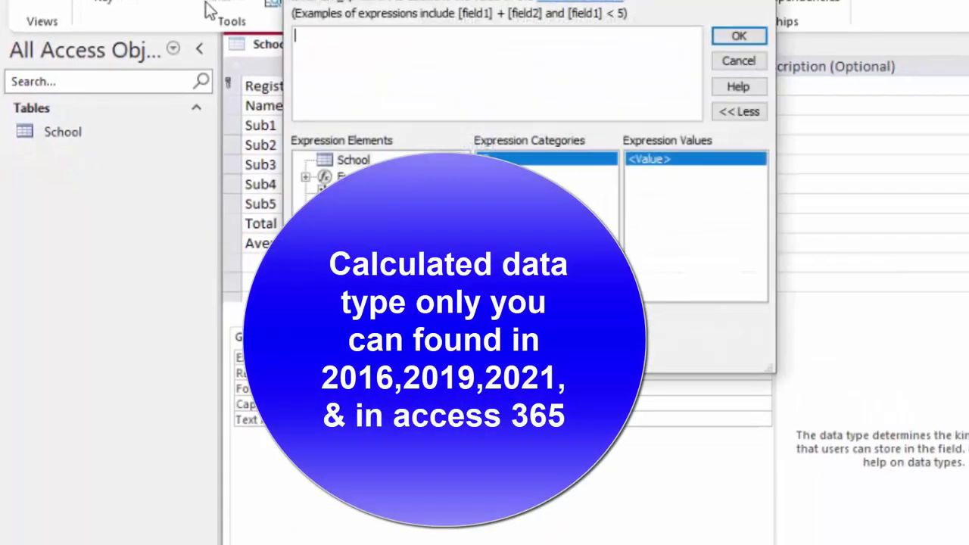
# - Enter [Total]/5 as Average's expression and confirm it
pyautogui.moveTo(428, 4); pyautogui.dragTo(640, 44)
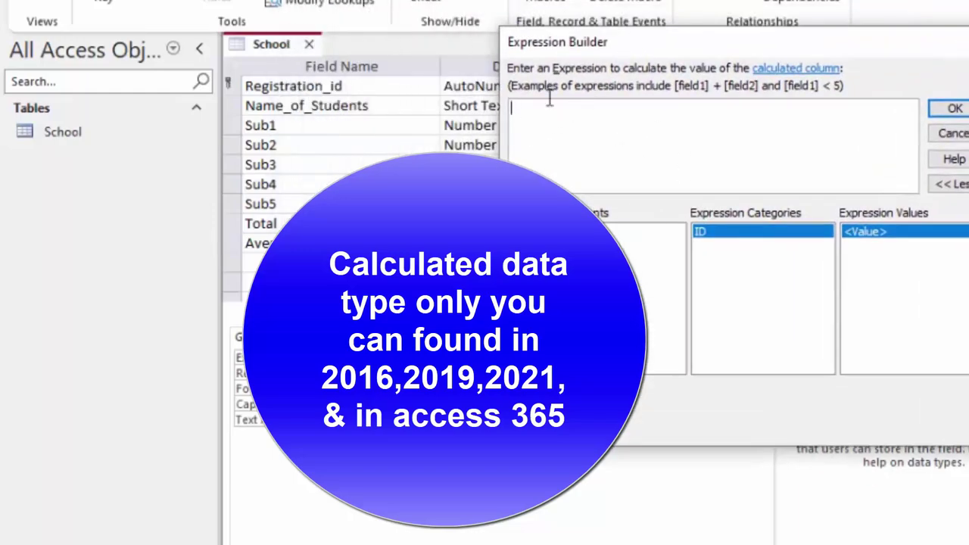
pyautogui.write('[R')
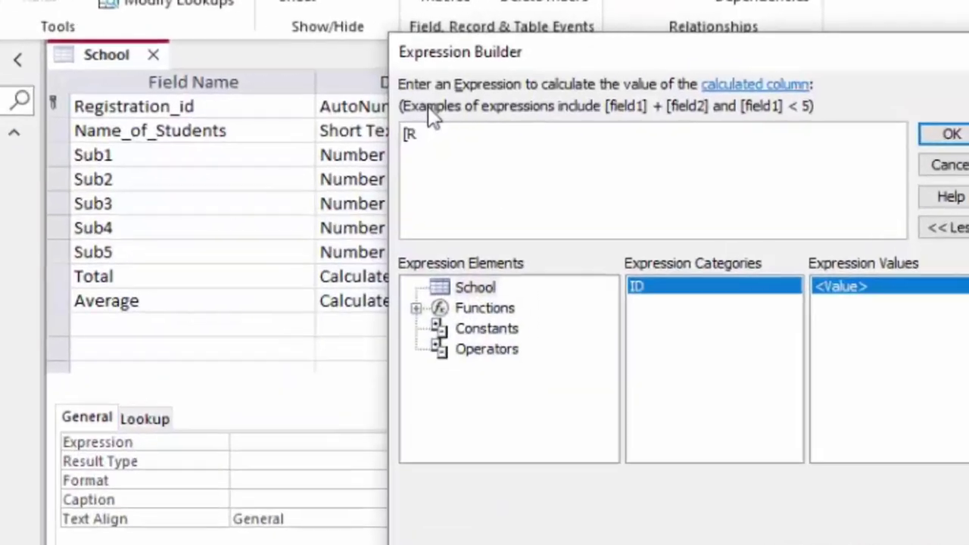
pyautogui.press('BackSpace')
pyautogui.write('T')
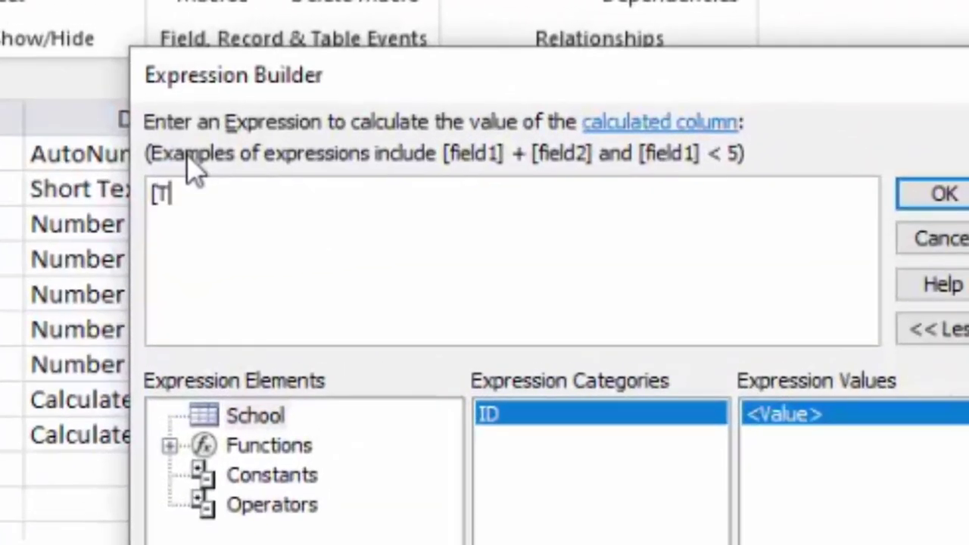
pyautogui.write('ota')
pyautogui.write('l]/5')
pyautogui.click(948, 196)
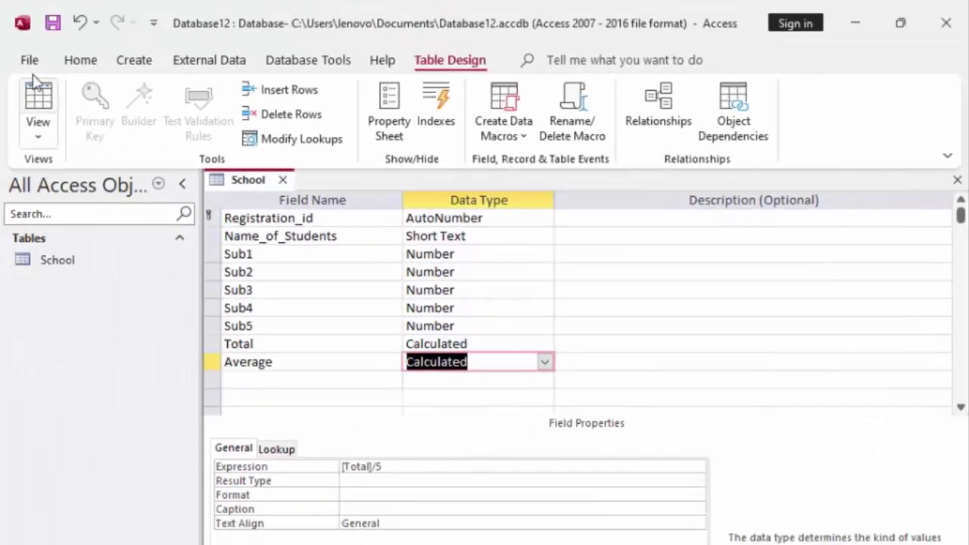
# - Save the School table and widen the Registration_id and Name_of_Students columns in Datasheet view
pyautogui.click(39, 98)
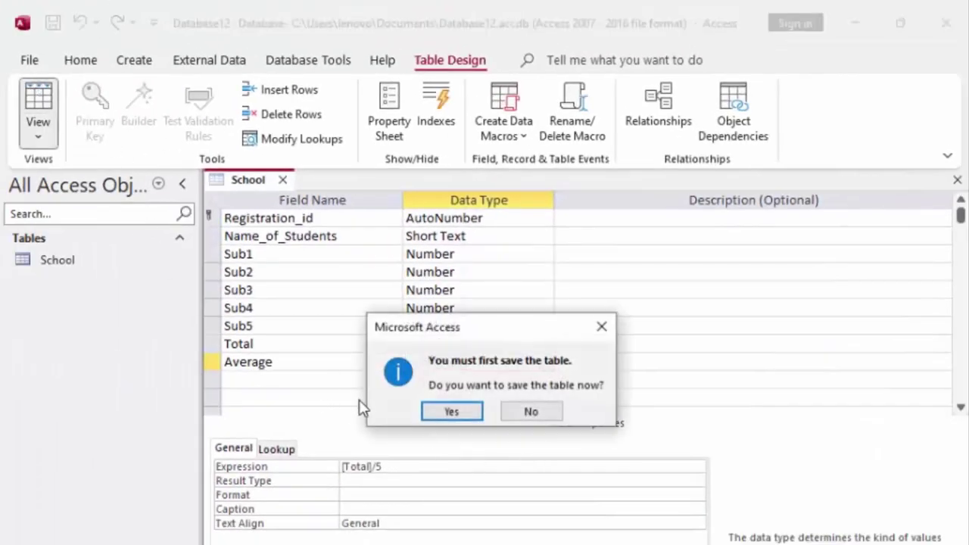
pyautogui.click(450, 411)
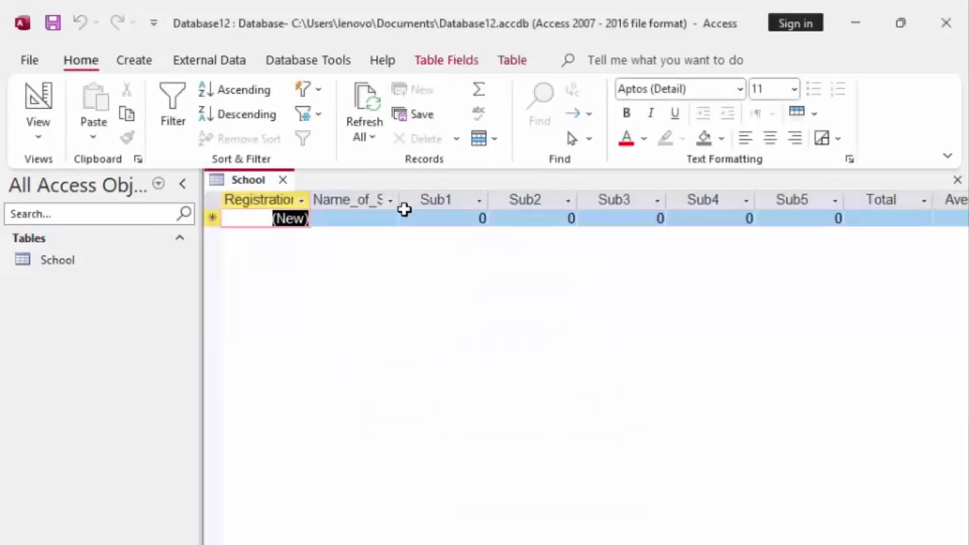
pyautogui.moveTo(399, 201); pyautogui.dragTo(435, 201)
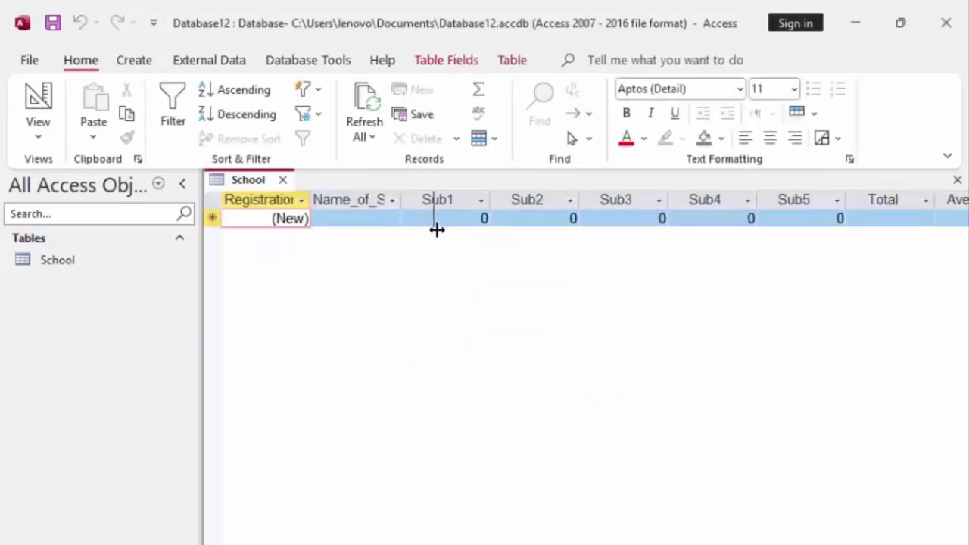
pyautogui.moveTo(310, 199); pyautogui.dragTo(350, 199)
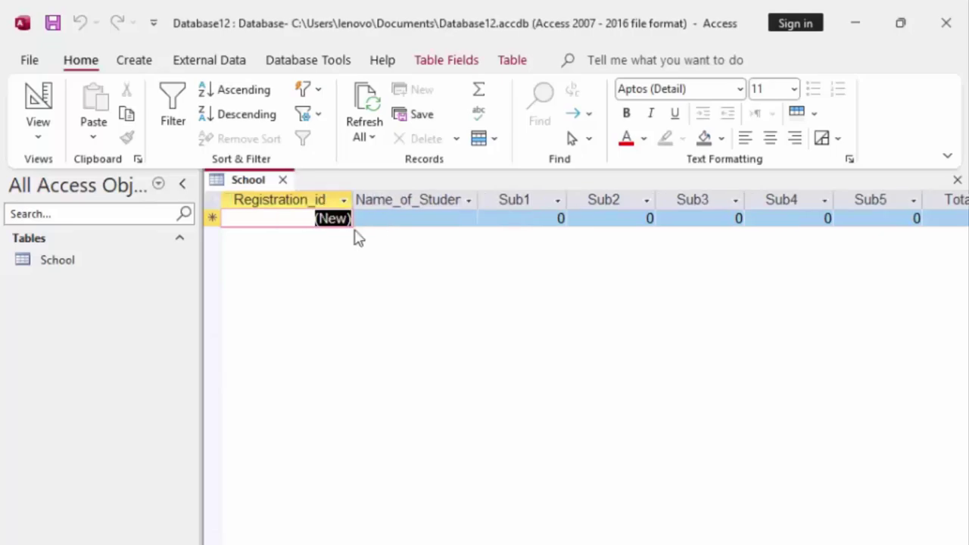
pyautogui.click(382, 219)
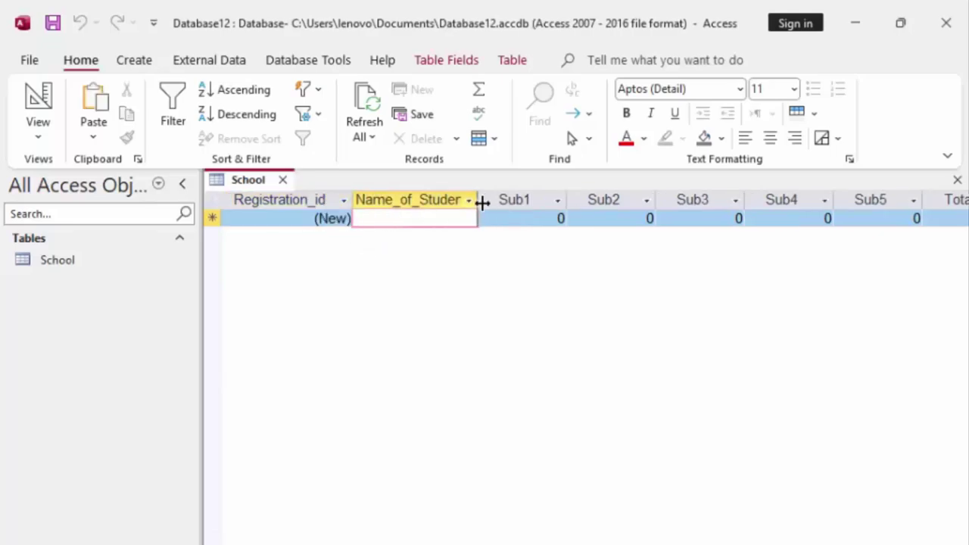
pyautogui.moveTo(483, 203); pyautogui.dragTo(515, 221)
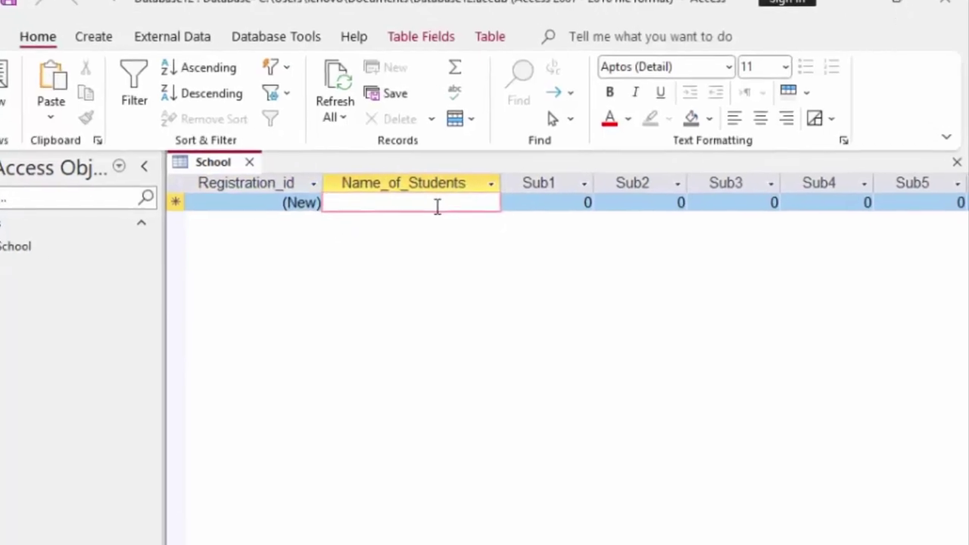
# - Enter the first student's name with marks 66, 66, 78, 88 and 23
pyautogui.write('Rahul')
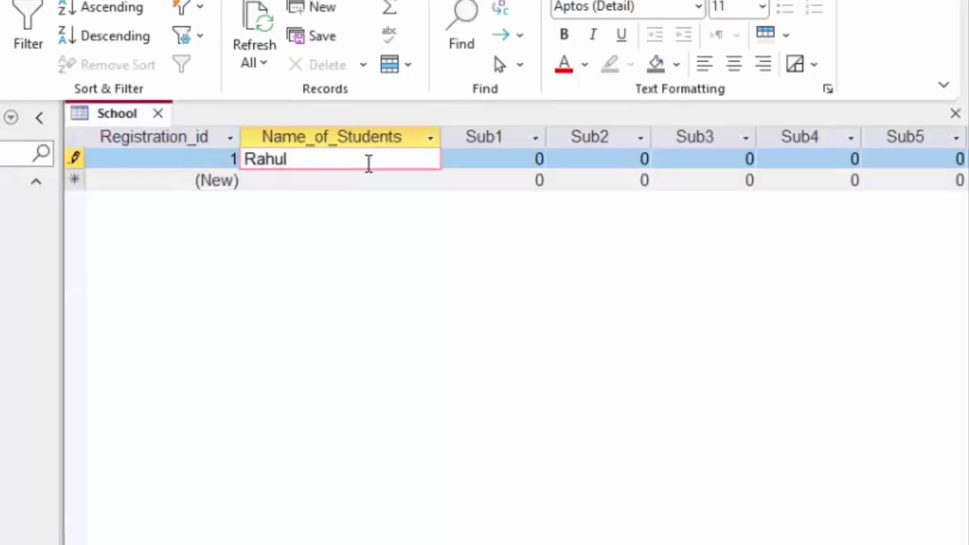
pyautogui.press('Tab')
pyautogui.write('6')
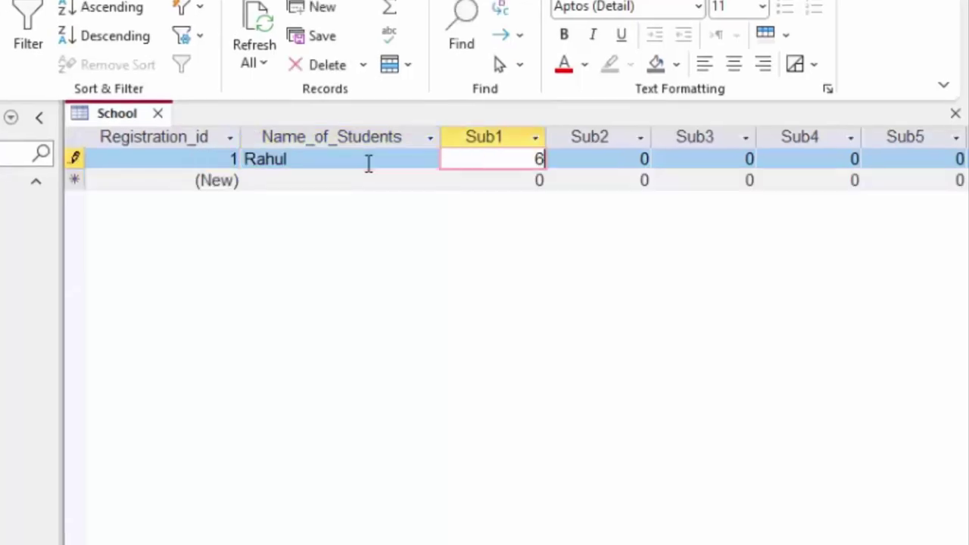
pyautogui.write('6')
pyautogui.press('Tab')
pyautogui.write('66')
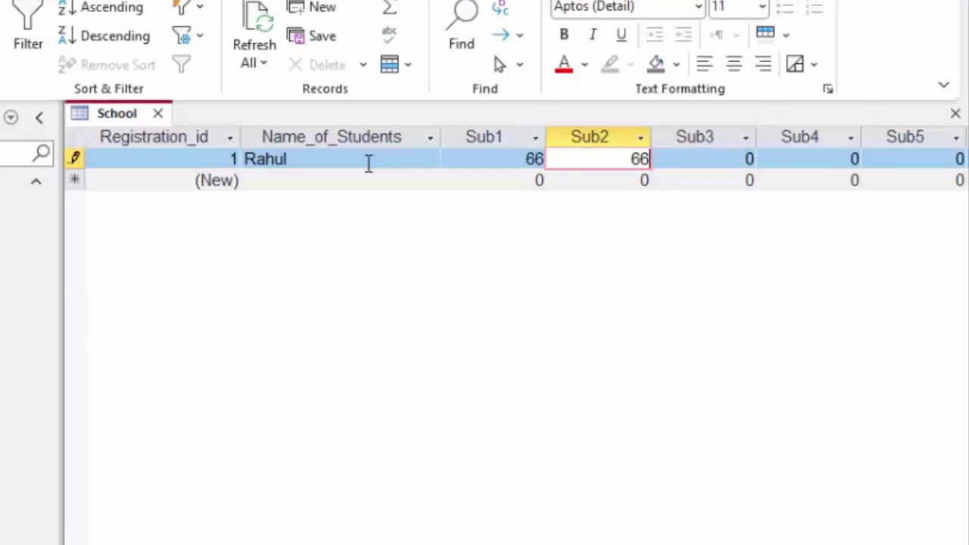
pyautogui.press('Tab')
pyautogui.write('7')
pyautogui.press('Tab')
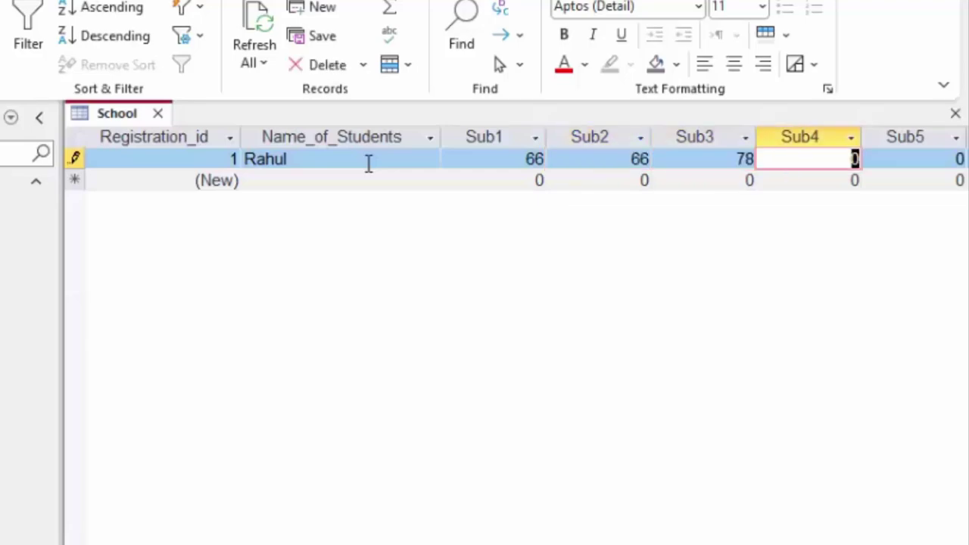
pyautogui.write('88')
pyautogui.press('Tab')
pyautogui.write('23')
pyautogui.press('Tab')
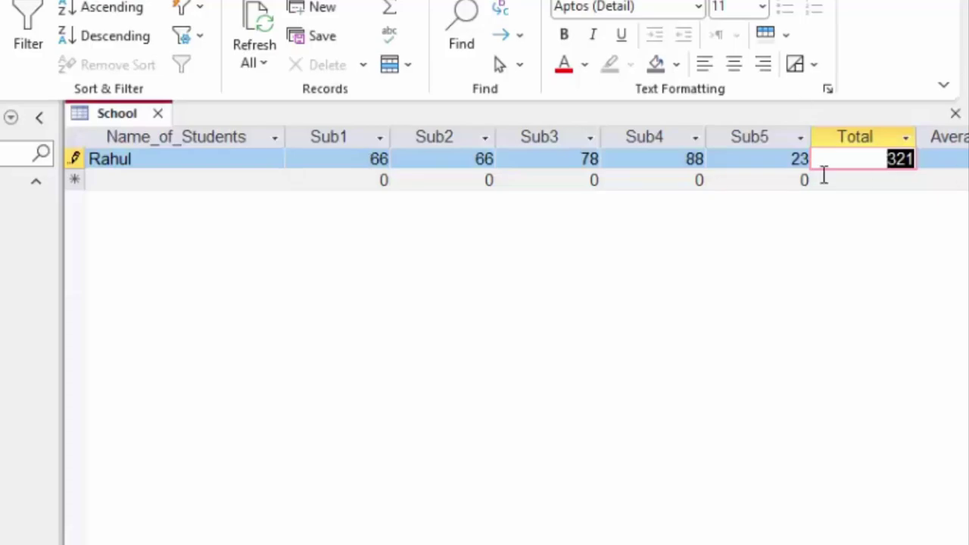
# - Scroll right to confirm Total 321 and Average 64.2 for the new record
pyautogui.moveTo(870, 162); pyautogui.dragTo(880, 189)
pyautogui.hscroll(2, 515, 159)
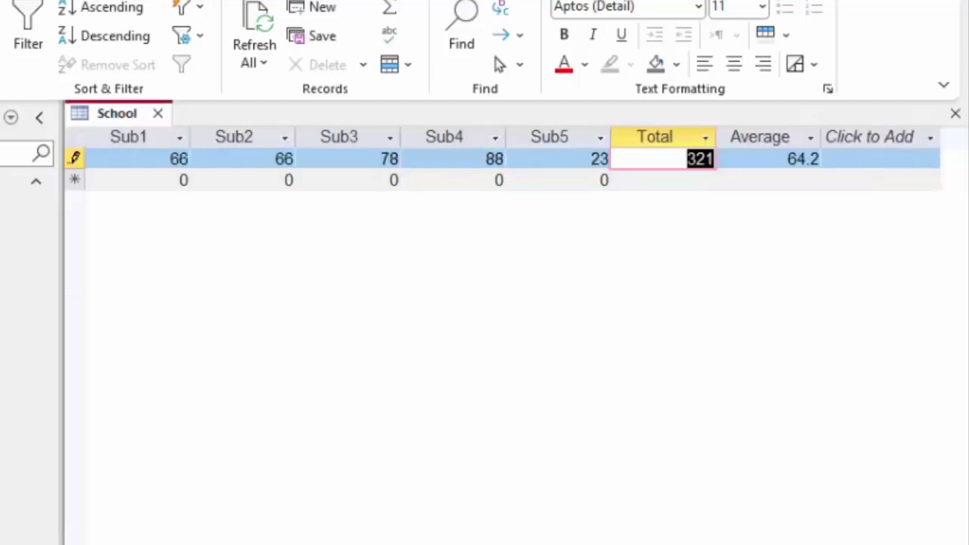
pyautogui.click(786, 161)
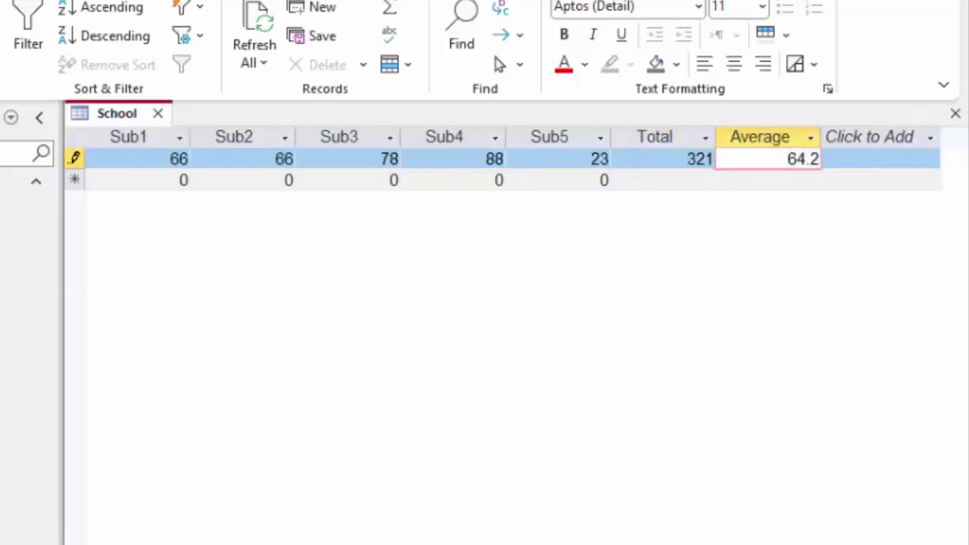
pyautogui.hscroll(-3, 515, 159)
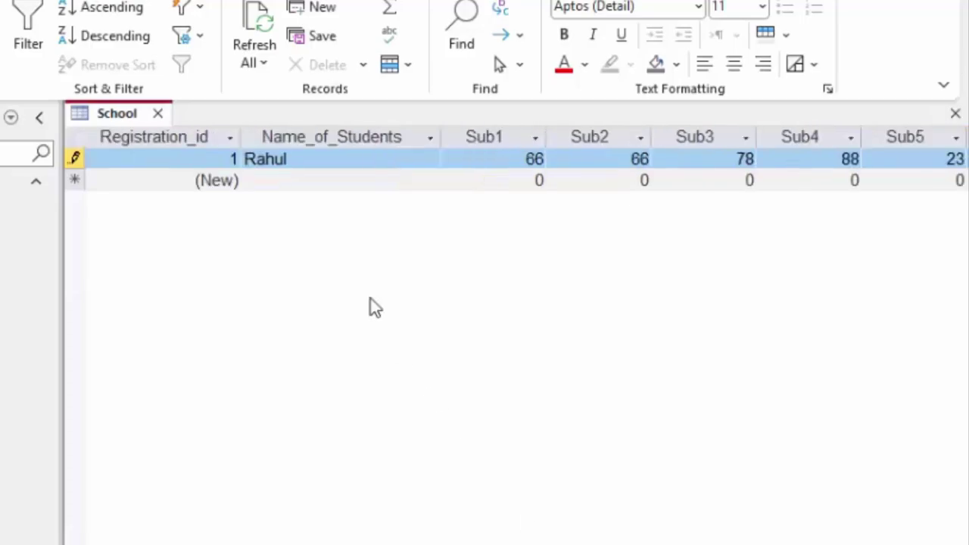
# - Enter a second student's name with marks 66, 77, 99, 55 and 45
pyautogui.click(291, 175)
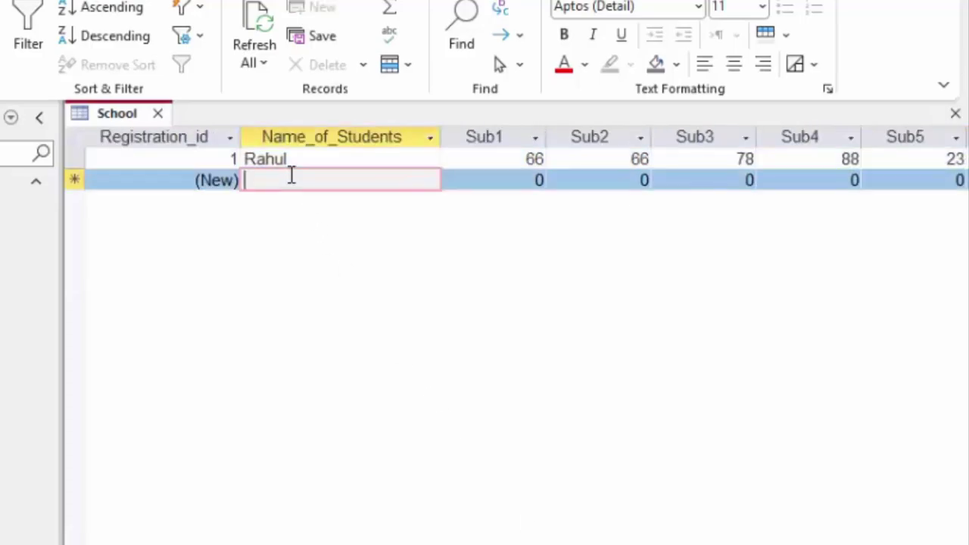
pyautogui.write('Ritesh')
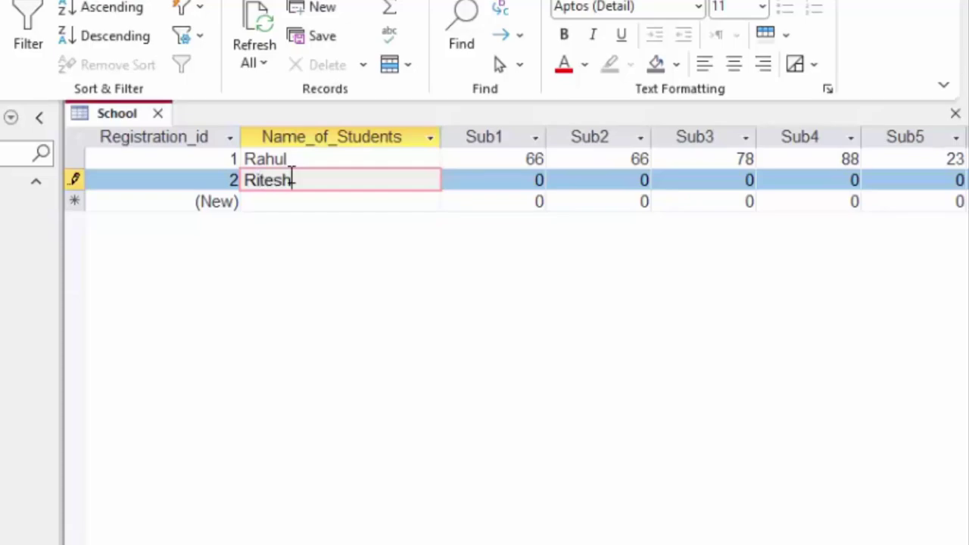
pyautogui.press('Tab')
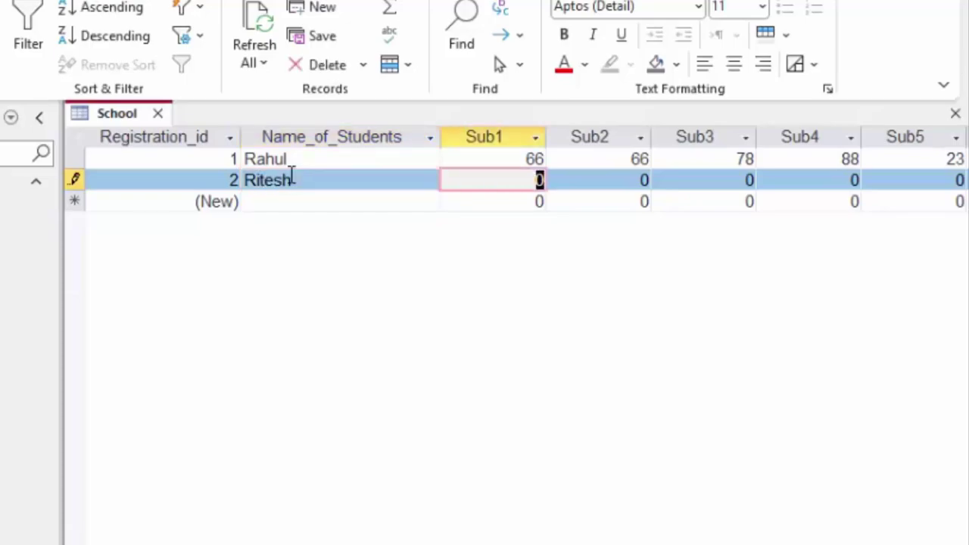
pyautogui.write('55')
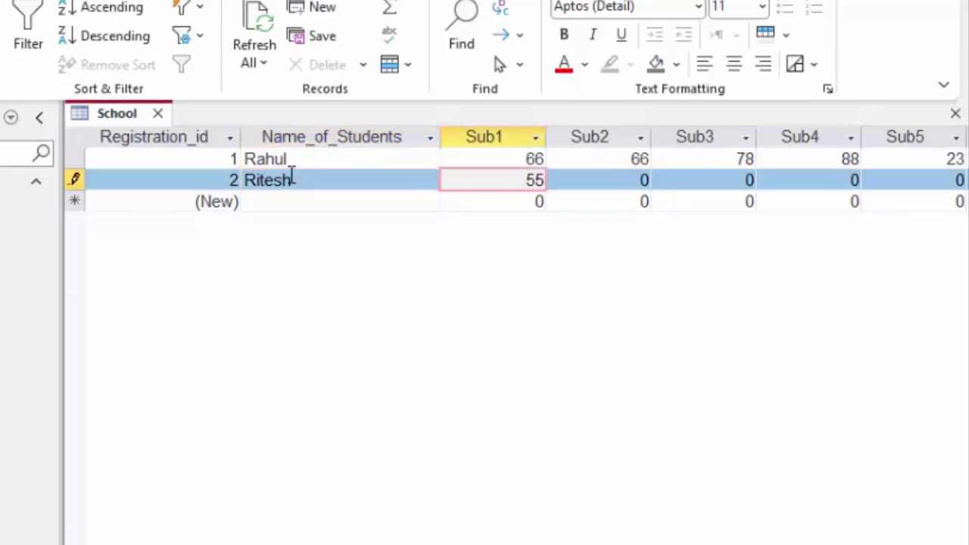
pyautogui.write('3366')
pyautogui.press('Tab')
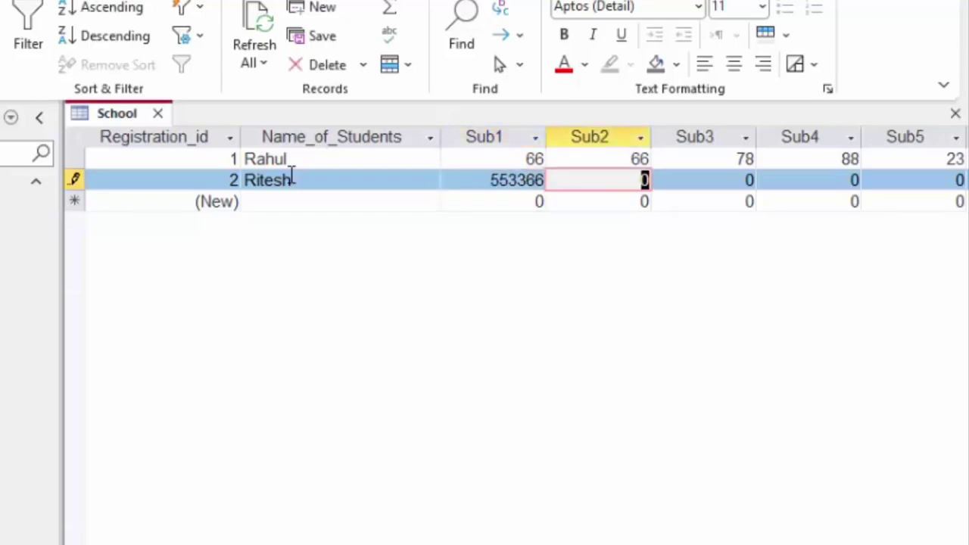
pyautogui.write('77')
pyautogui.press('Tab')
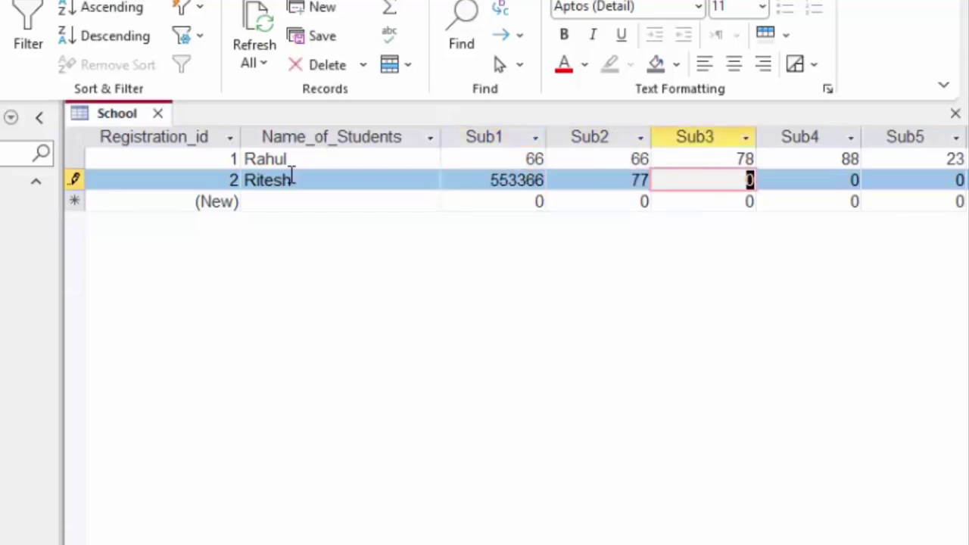
pyautogui.write('99')
pyautogui.press('Tab')
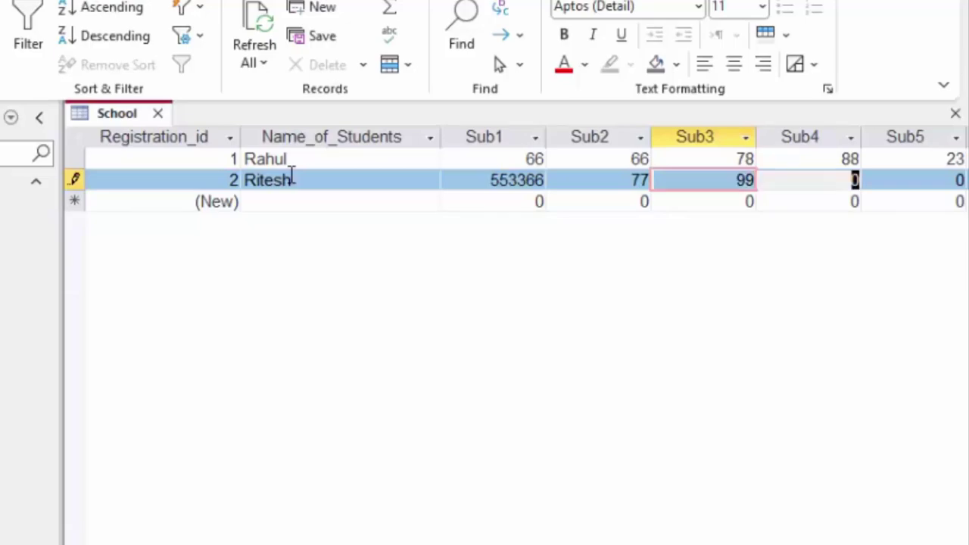
pyautogui.write('55')
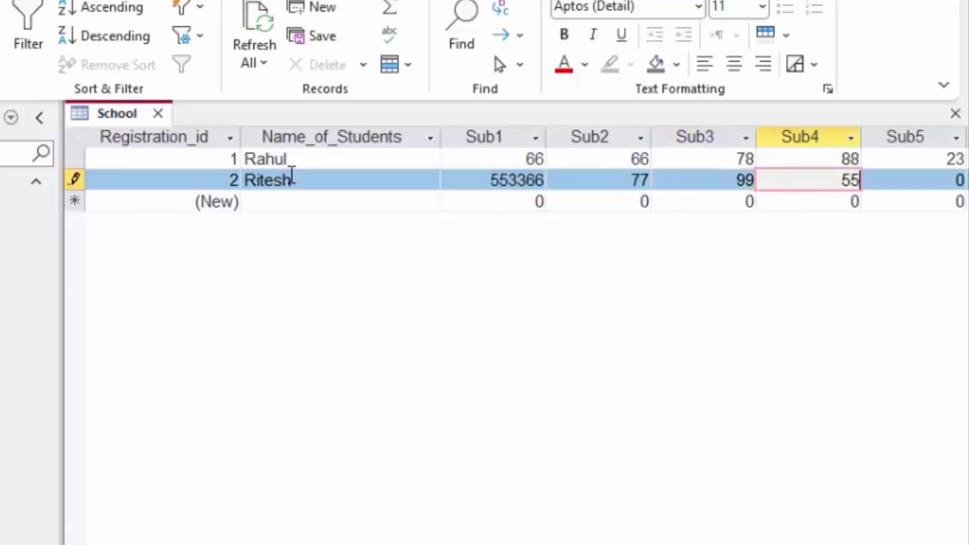
pyautogui.press('Tab')
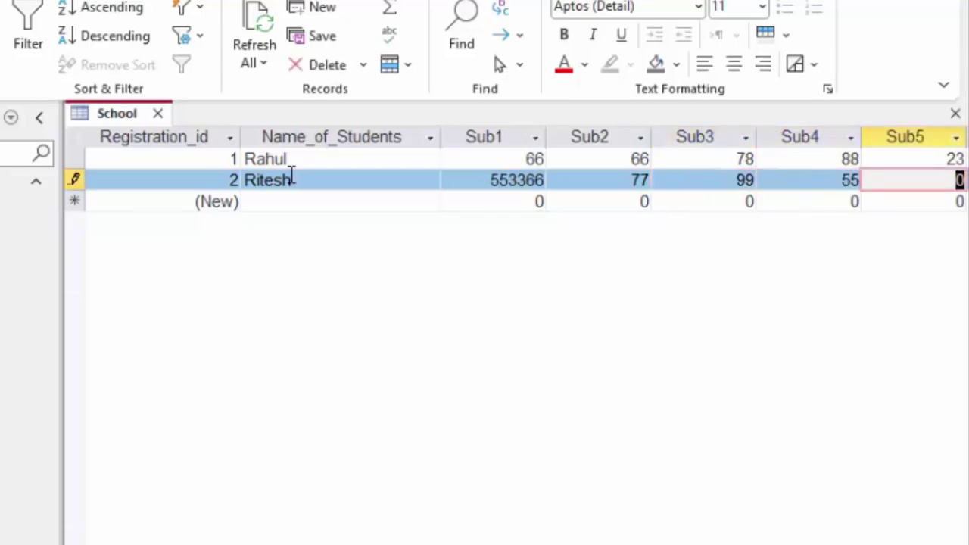
pyautogui.write('45')
pyautogui.press('Tab')
pyautogui.press('Tab')
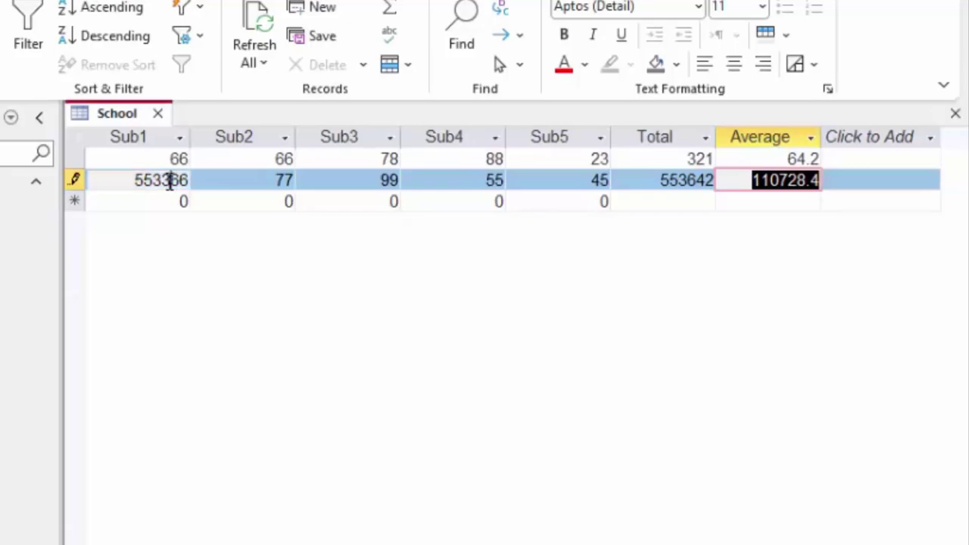
# - Correct the second record's mistyped Sub1 mark to 66 and save the record
pyautogui.moveTo(168, 180); pyautogui.dragTo(109, 178)
pyautogui.press('BackSpace')
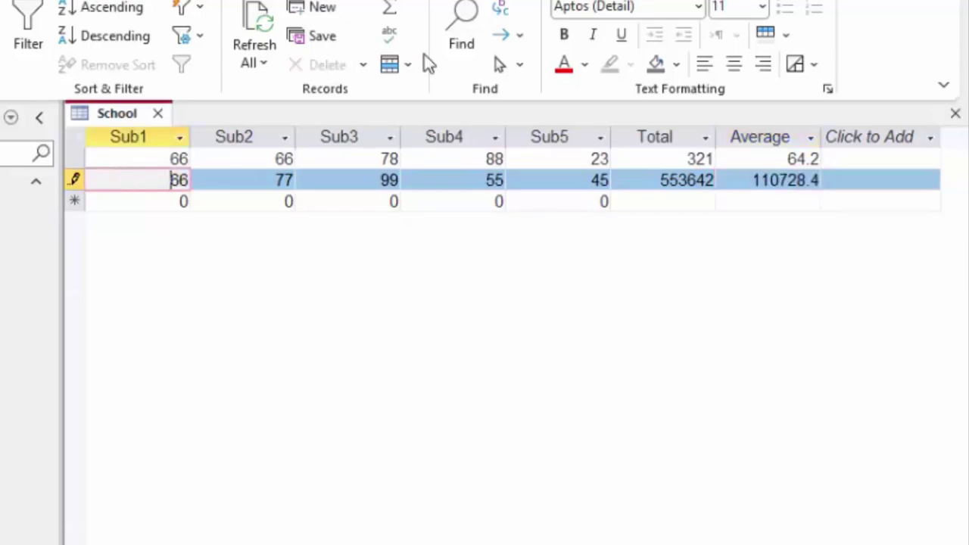
pyautogui.click(421, 201)
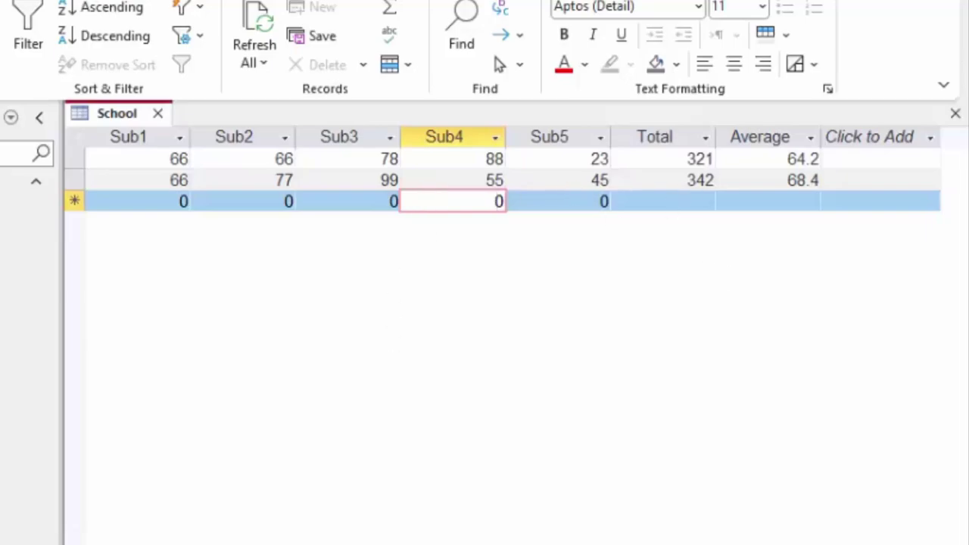
pyautogui.hscroll(-5, 499, 303)
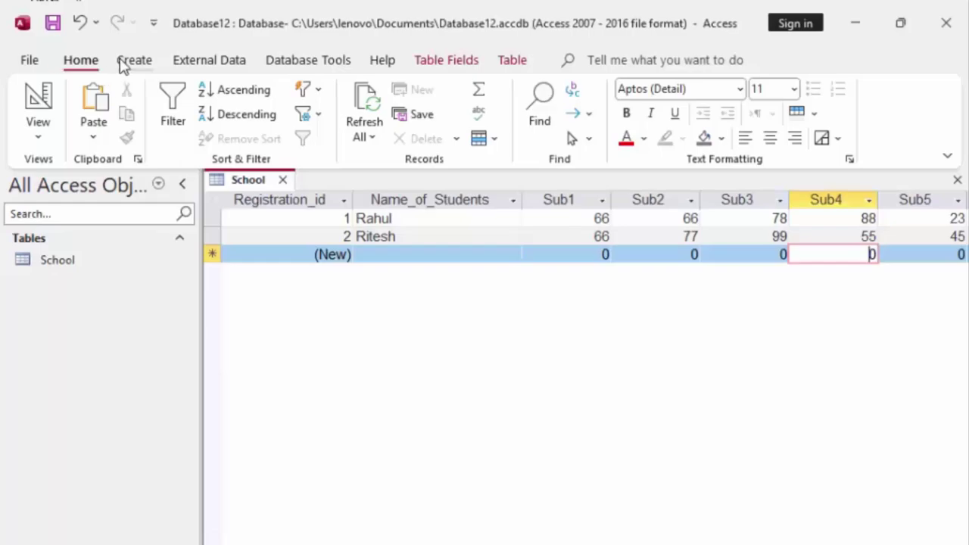
pyautogui.click(121, 60)
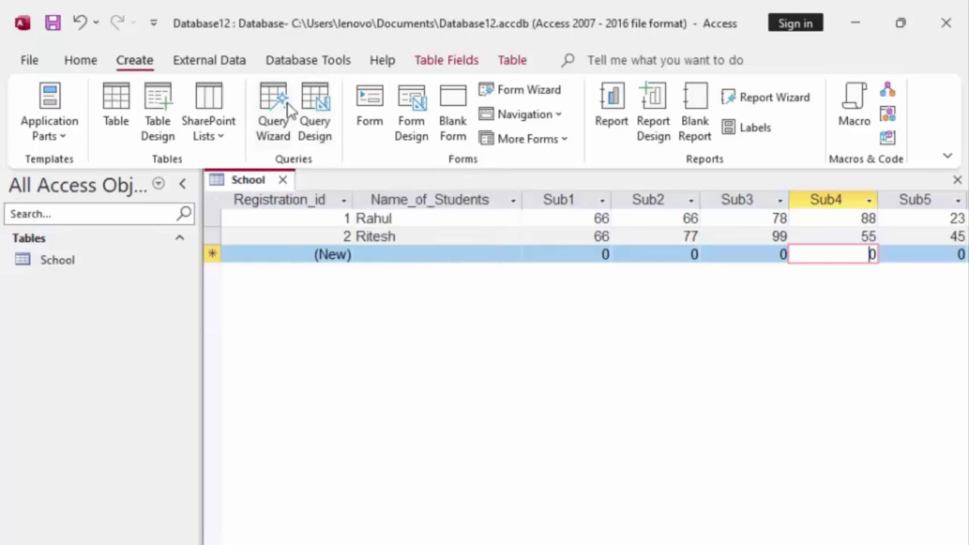
# - Run the Form Wizard with all School fields and a columnar layout, titled Schoolf, opening in Design view
pyautogui.click(505, 97)
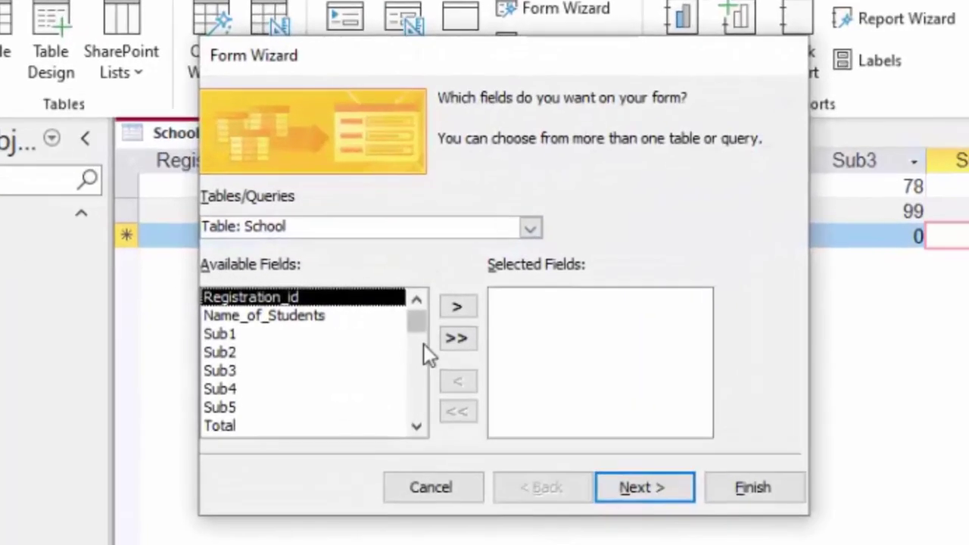
pyautogui.click(458, 340)
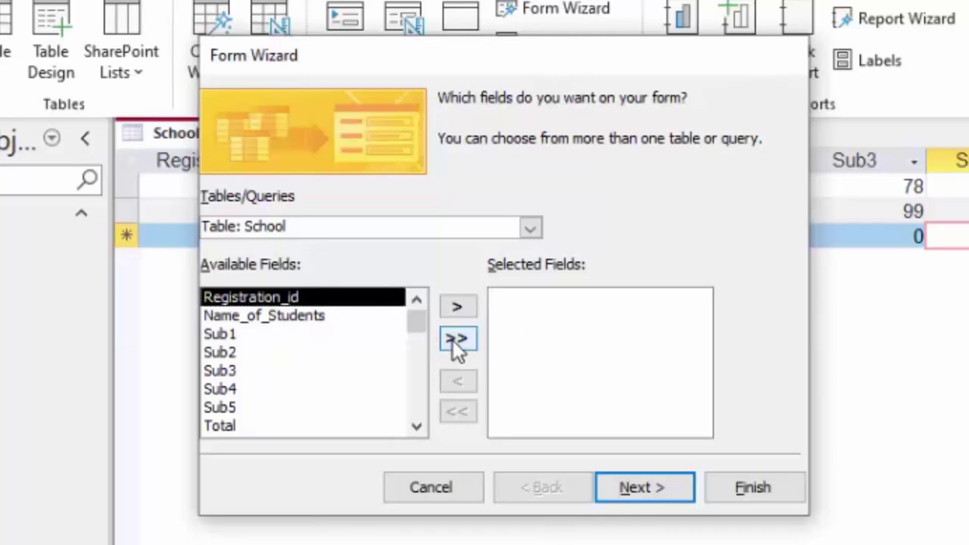
pyautogui.click(647, 497)
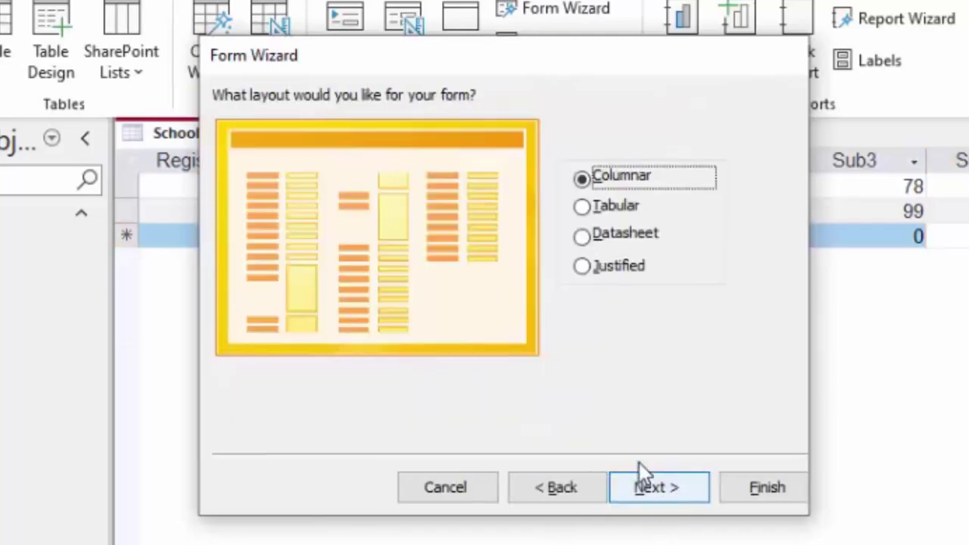
pyautogui.click(686, 494)
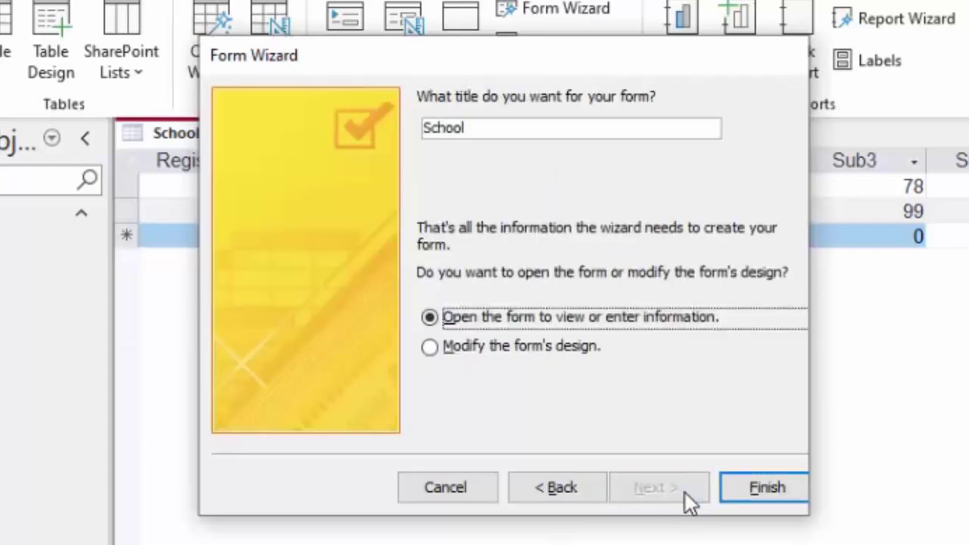
pyautogui.click(509, 345)
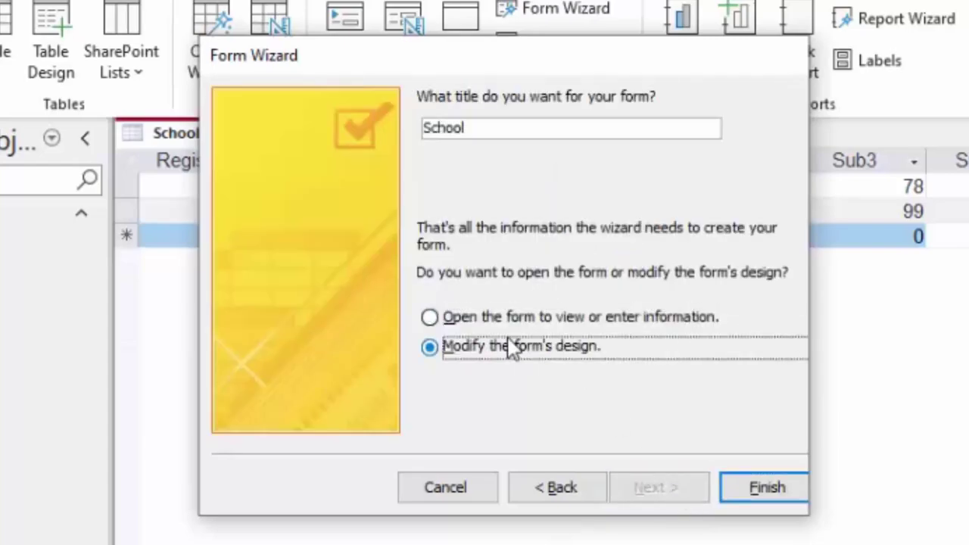
pyautogui.click(509, 129)
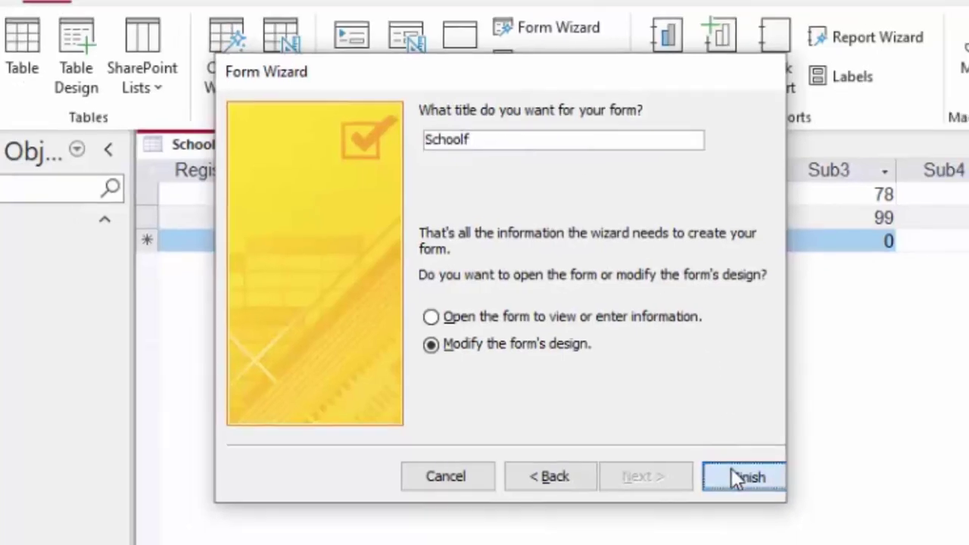
pyautogui.click(747, 488)
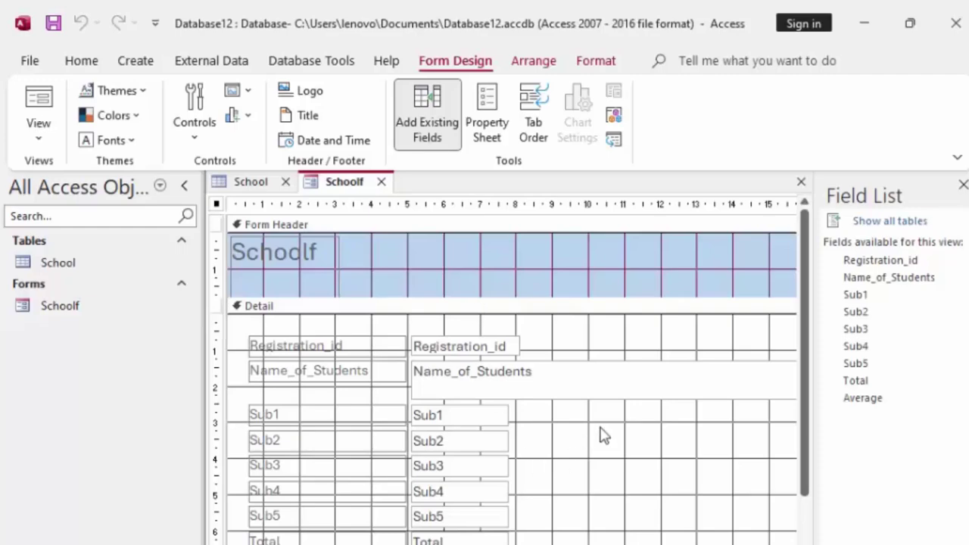
# - Delete the Schoolf title from the form header and widen the form's Detail area
pyautogui.click(333, 267)
pyautogui.press('Delete')
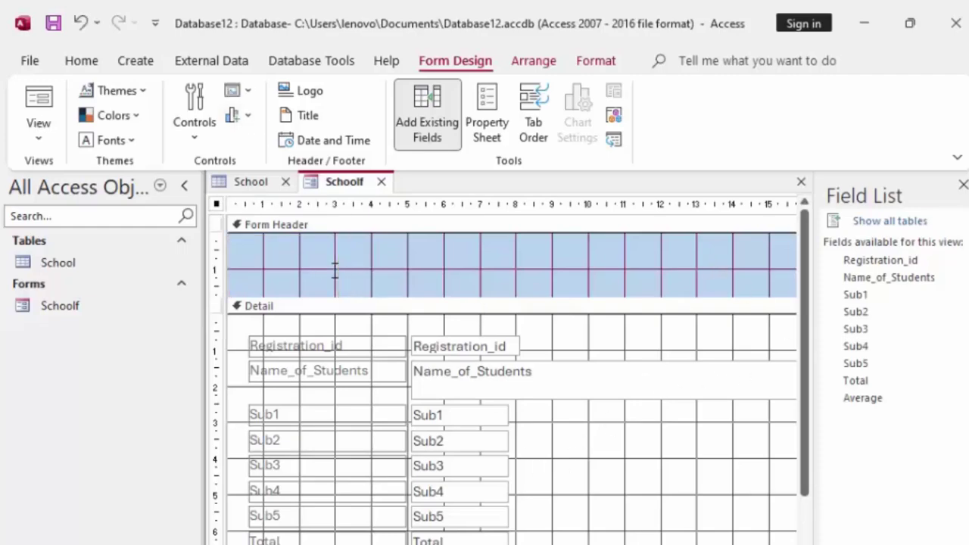
pyautogui.click(590, 394)
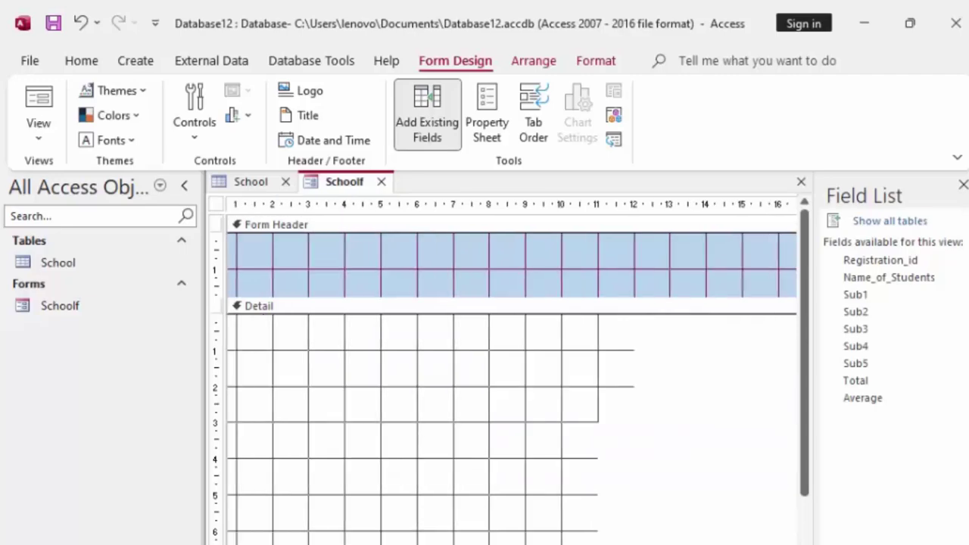
pyautogui.hscroll(3, 512, 429)
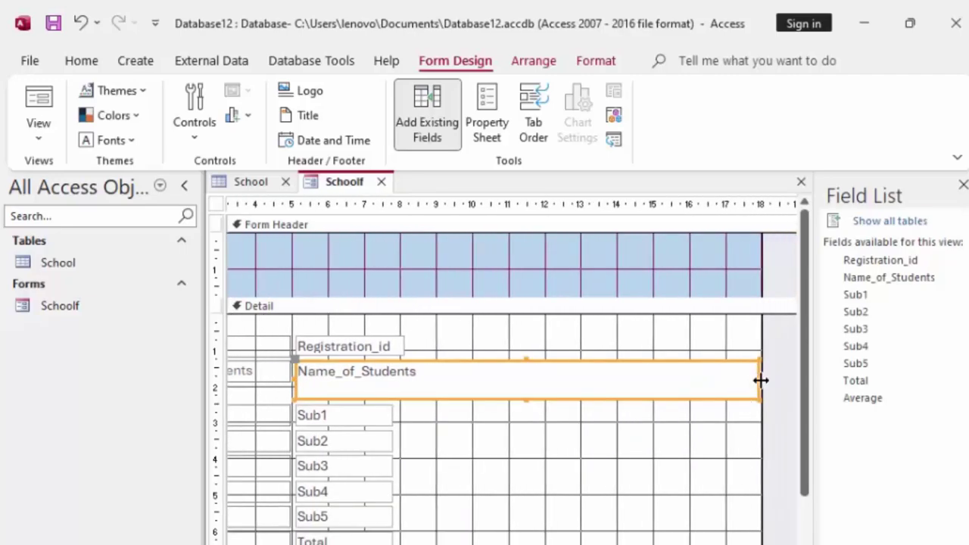
pyautogui.moveTo(760, 380); pyautogui.dragTo(796, 405)
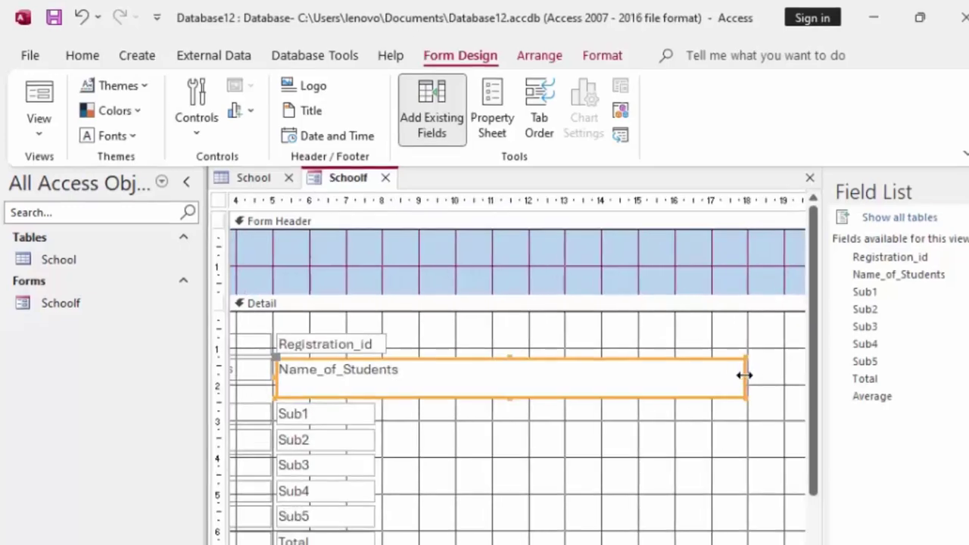
# - Shrink the Name_of_Students text box to a compact single-line size
pyautogui.moveTo(739, 379); pyautogui.dragTo(393, 392)
pyautogui.moveTo(525, 344)
pyautogui.mouseDown()
pyautogui.moveTo(515, 342)
pyautogui.moveTo(534, 341)
pyautogui.mouseUp()
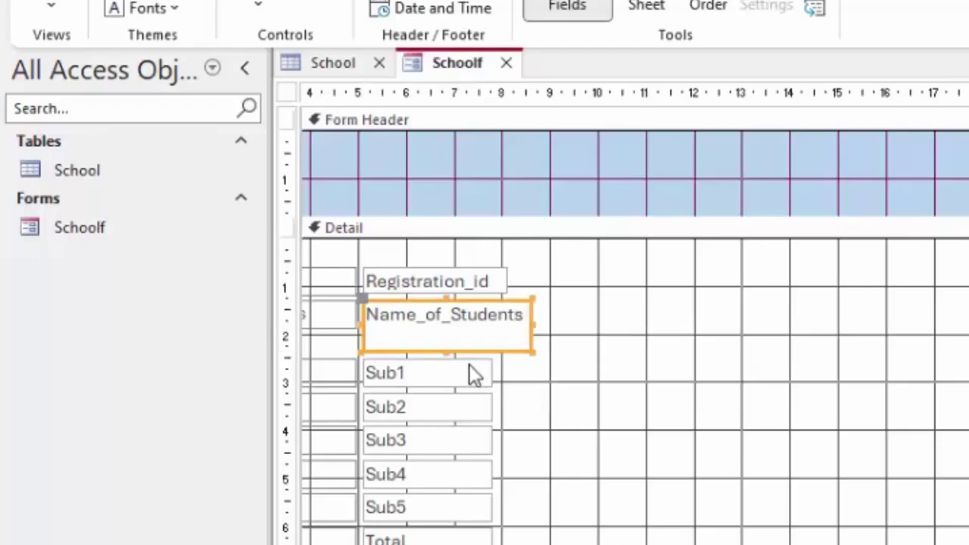
pyautogui.moveTo(443, 350); pyautogui.dragTo(444, 330)
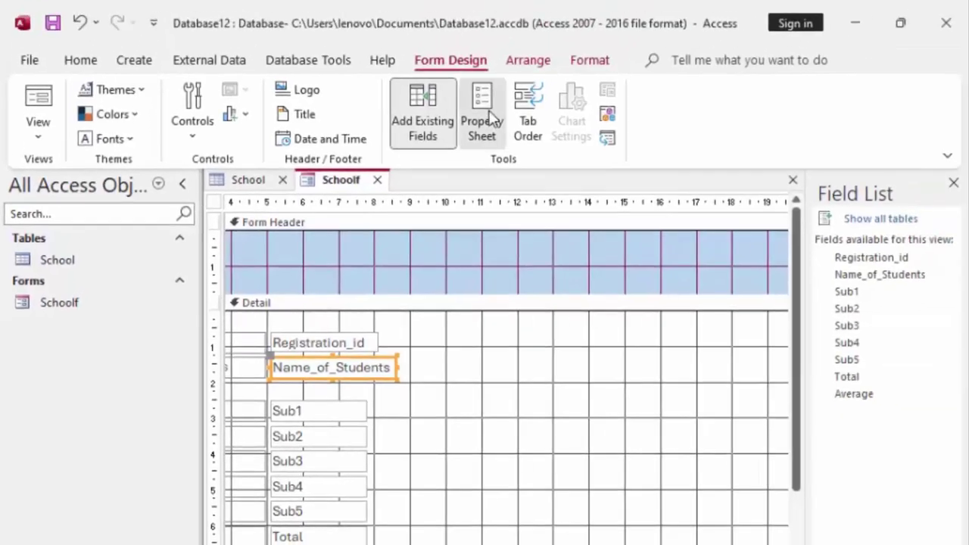
# - Set the Schoolf form's Pop Up property to Yes and view it in Form View
pyautogui.click(625, 16)
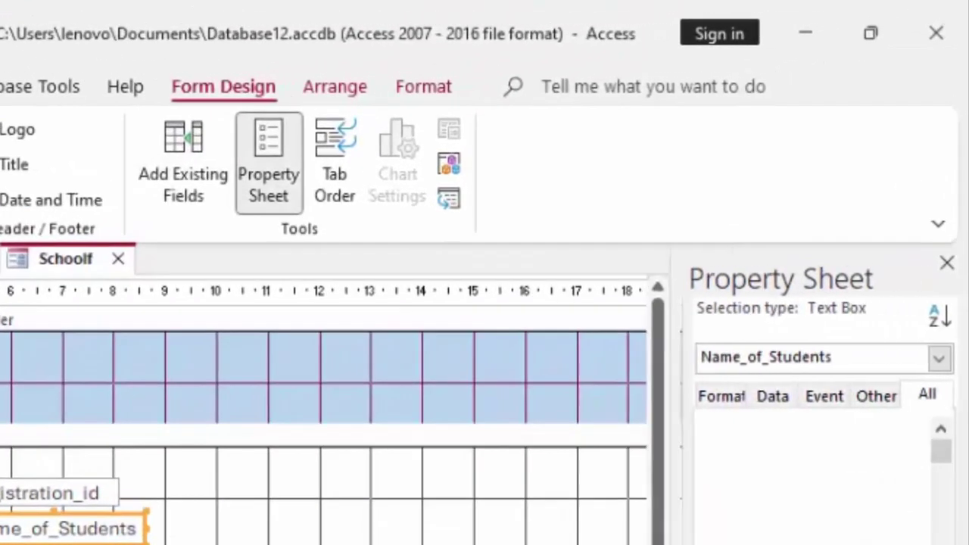
pyautogui.moveTo(730, 513); pyautogui.dragTo(549, 513)
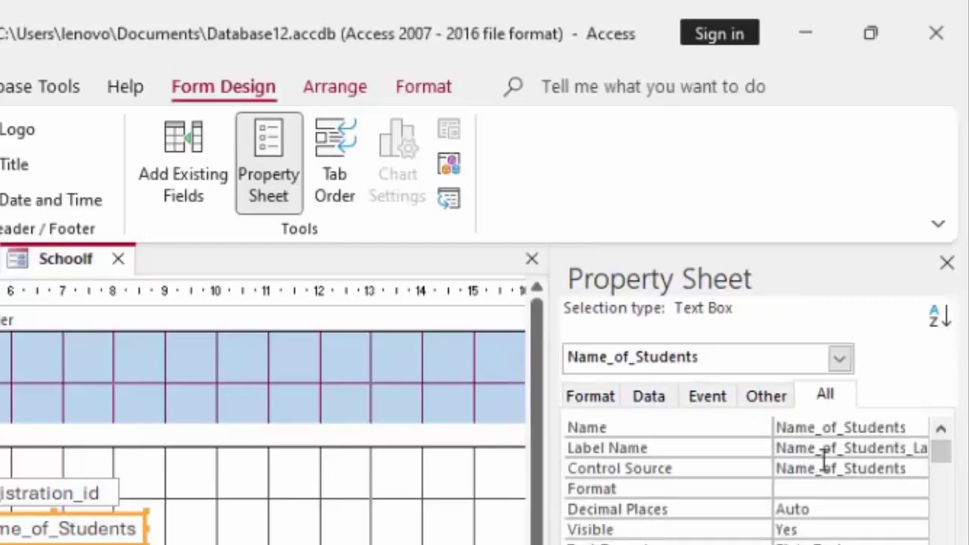
pyautogui.click(839, 359)
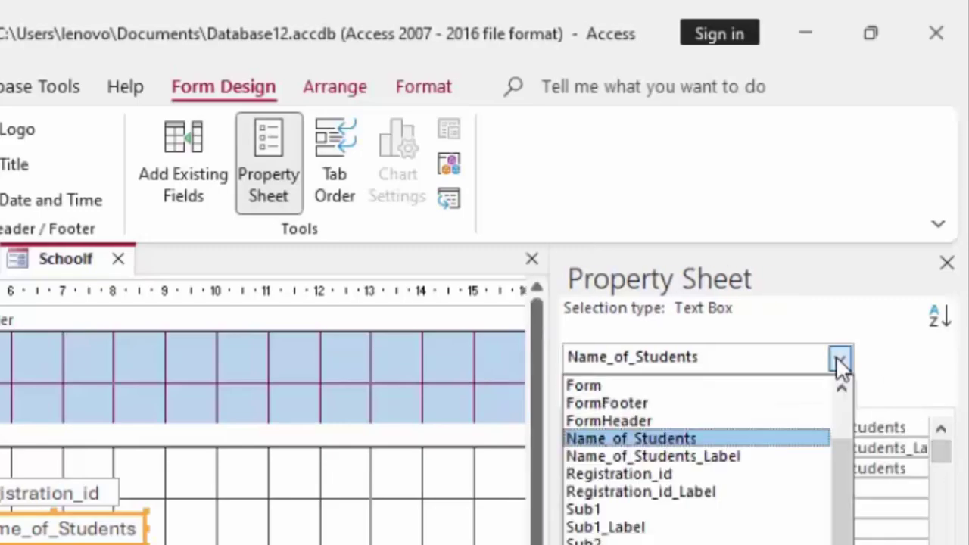
pyautogui.click(715, 388)
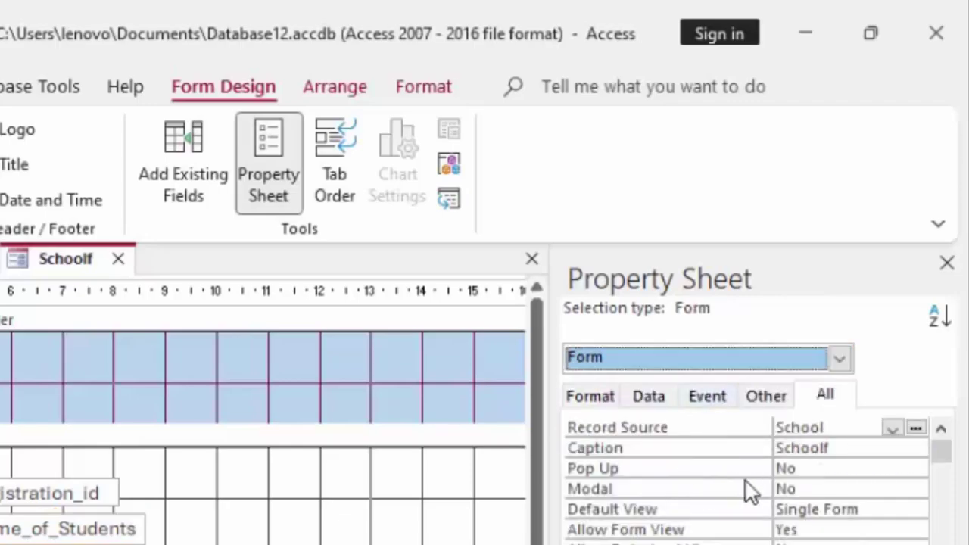
pyautogui.click(798, 469)
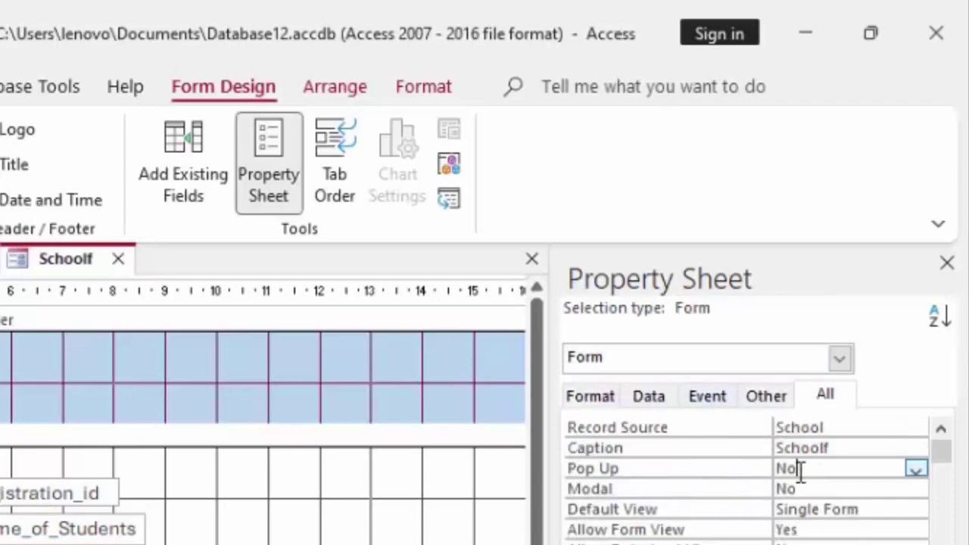
pyautogui.click(914, 468)
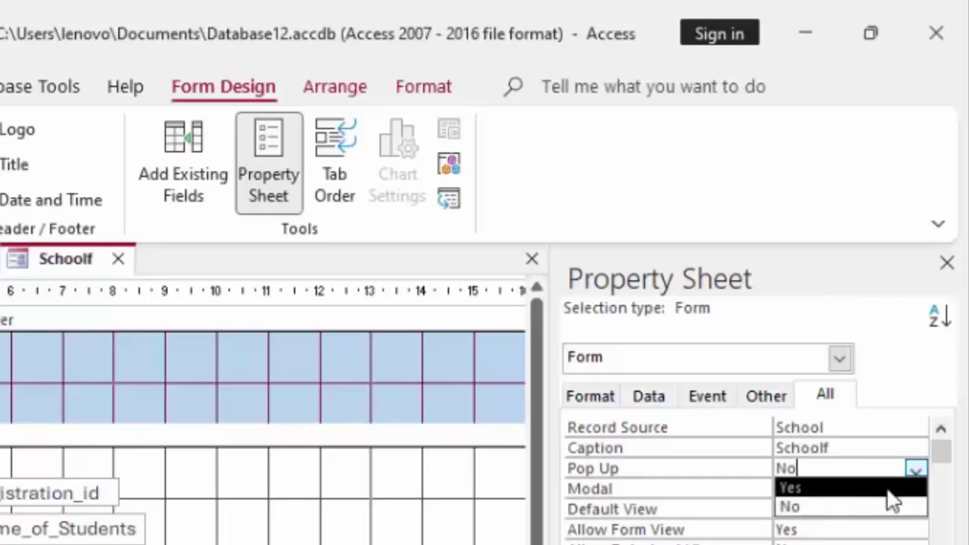
pyautogui.click(888, 488)
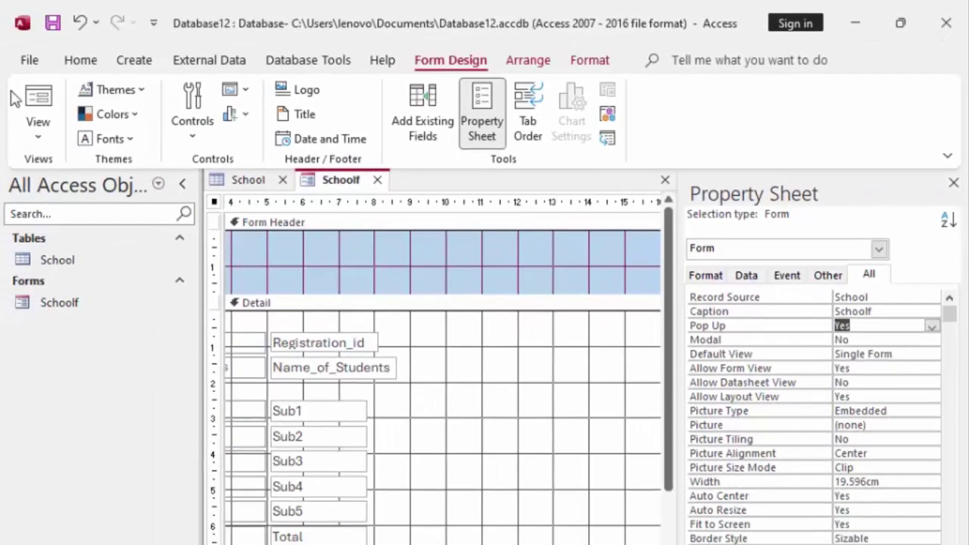
pyautogui.click(38, 106)
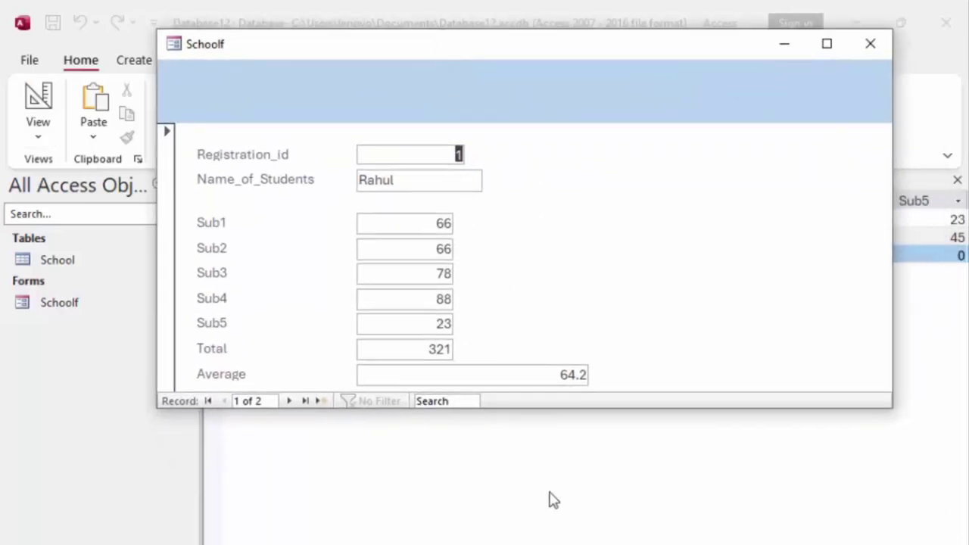
# - Close the pop-up form, save its design changes, and reopen Schoolf in Design View
pyautogui.click(865, 47)
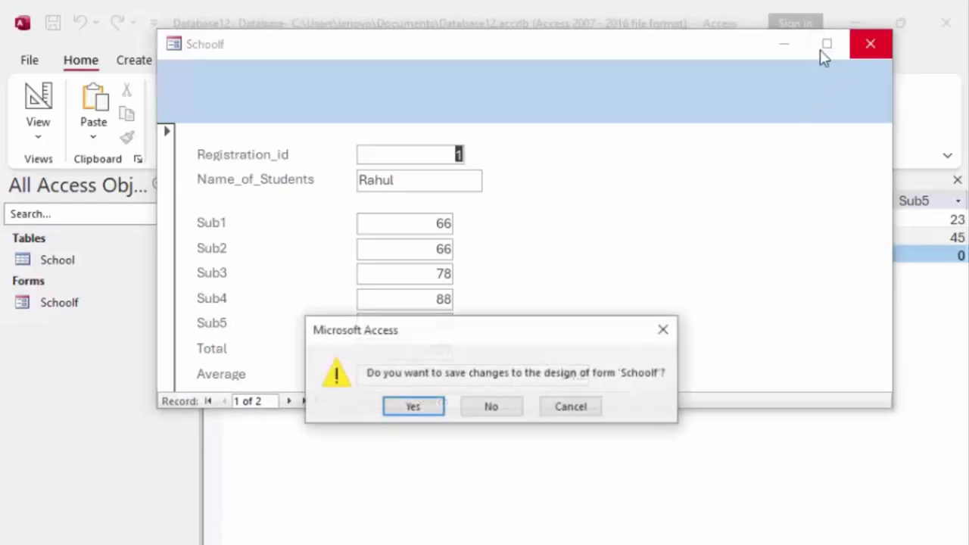
pyautogui.click(417, 410)
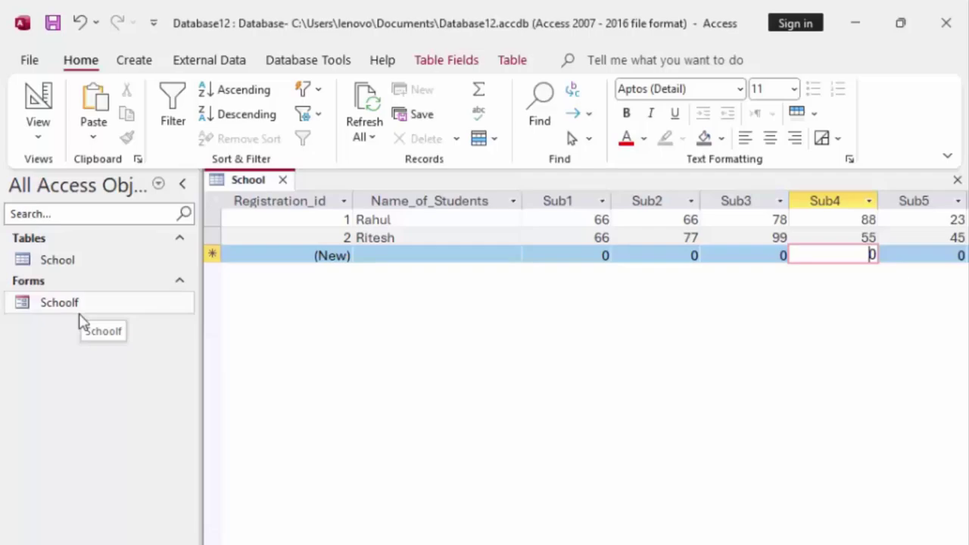
pyautogui.rightClick(91, 309)
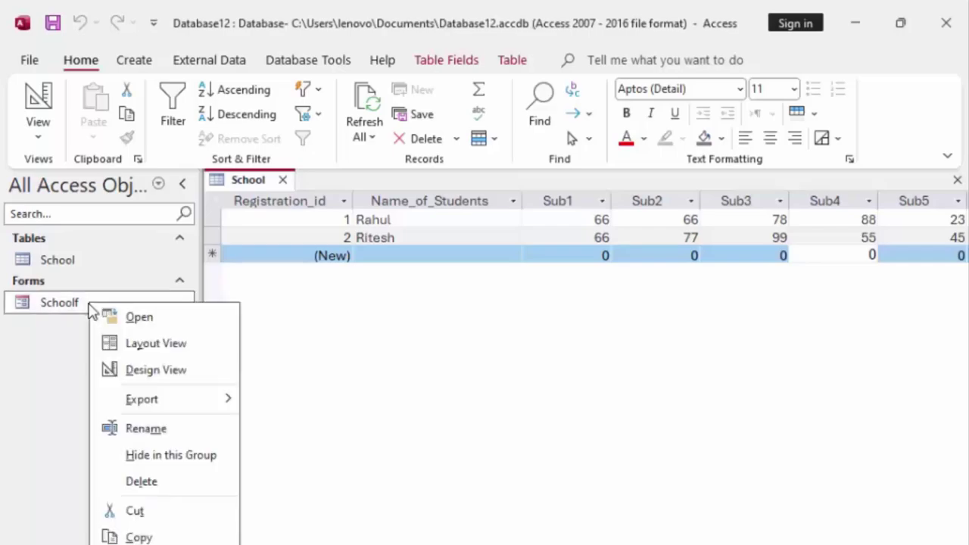
pyautogui.click(143, 369)
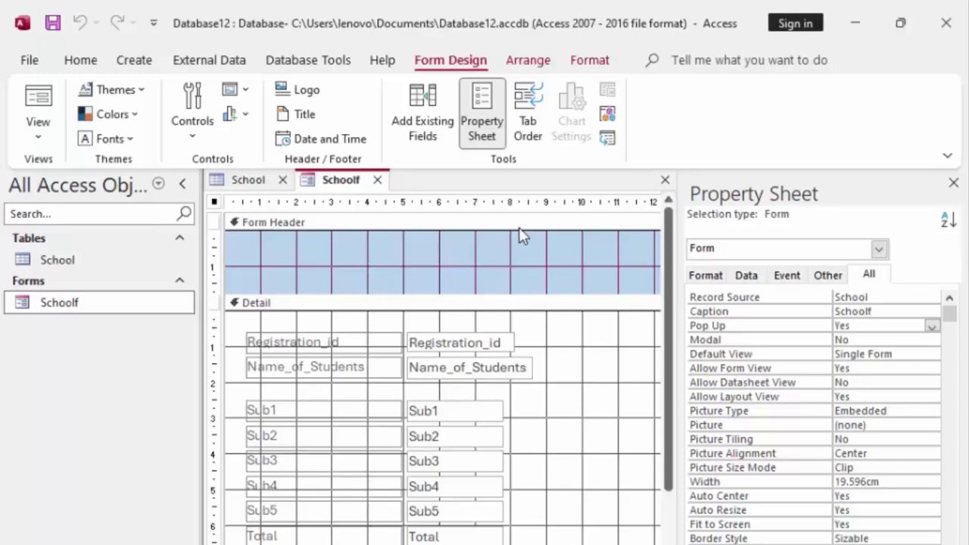
# - Add a header combo box that finds records by Registration_id, labelled Registration_id
pyautogui.click(194, 138)
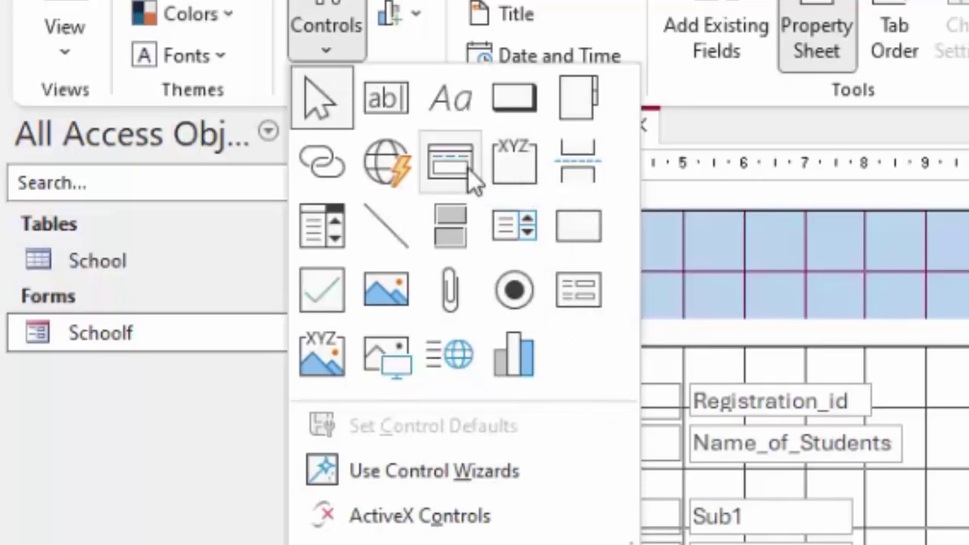
pyautogui.click(328, 229)
pyautogui.click(643, 236)
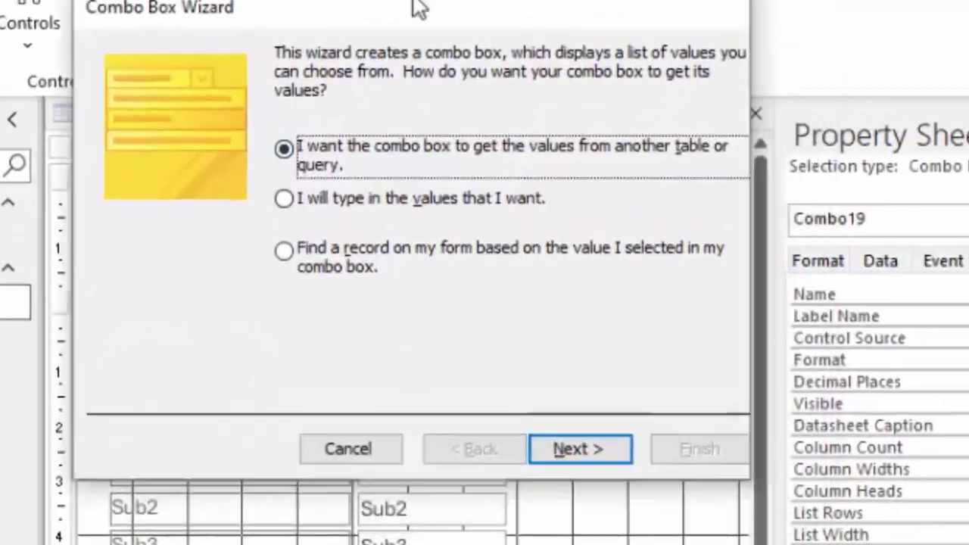
pyautogui.moveTo(418, 8); pyautogui.dragTo(326, 0)
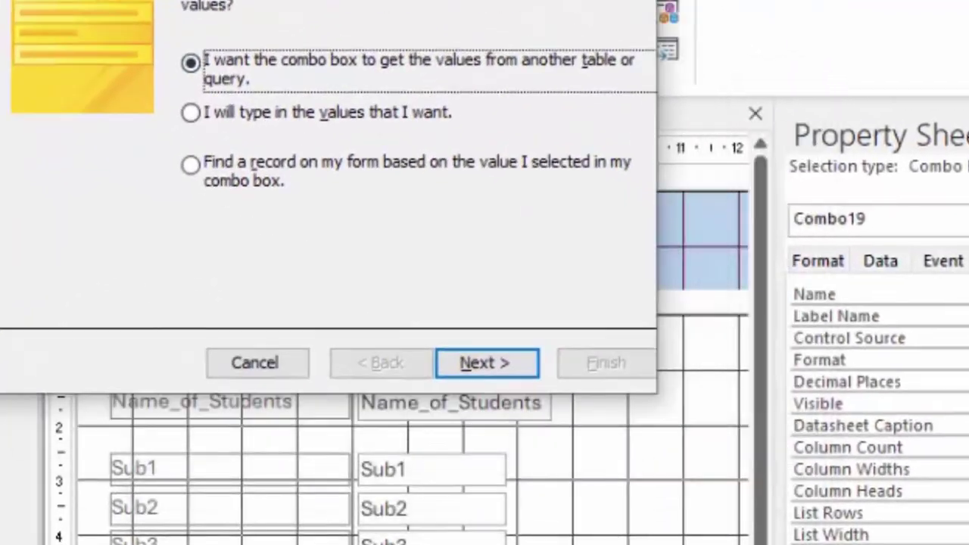
pyautogui.click(270, 180)
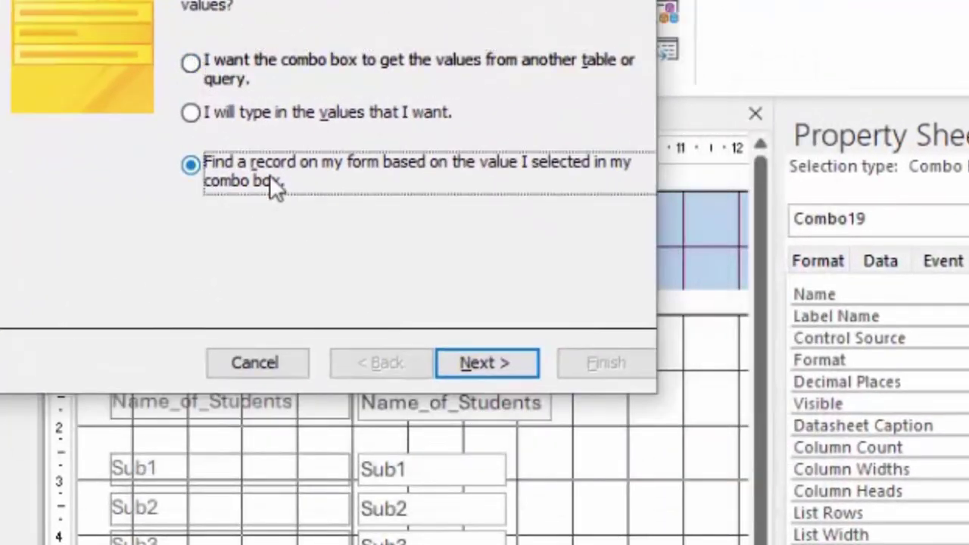
pyautogui.click(481, 372)
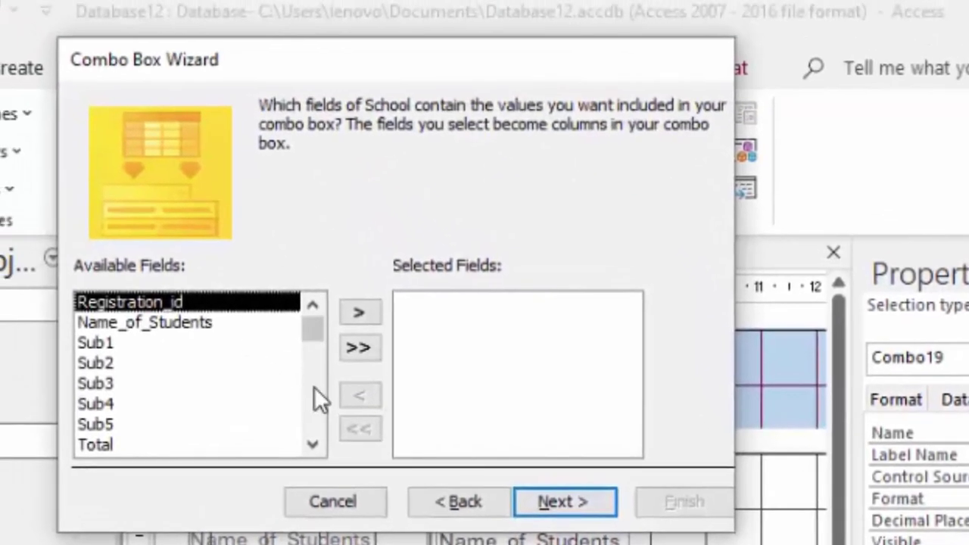
pyautogui.click(358, 313)
pyautogui.click(544, 502)
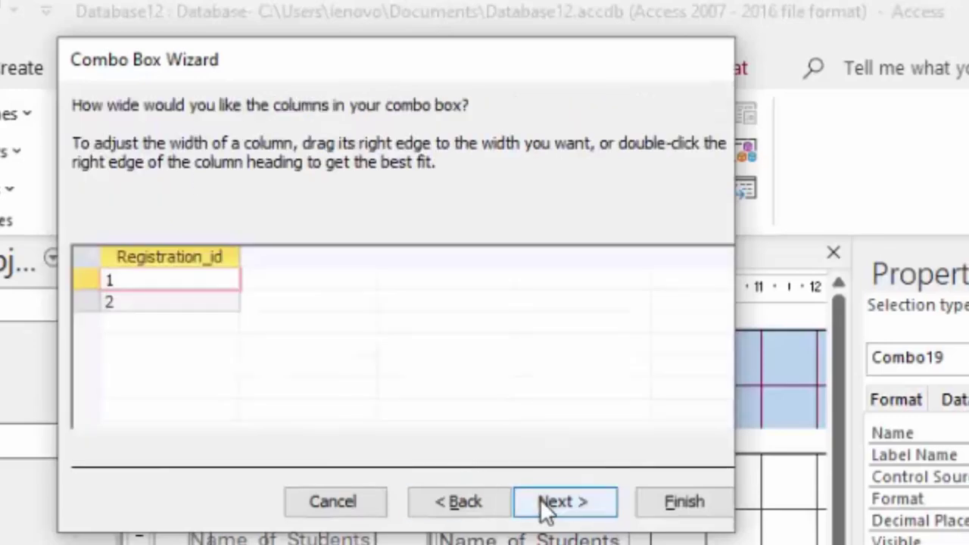
pyautogui.click(545, 500)
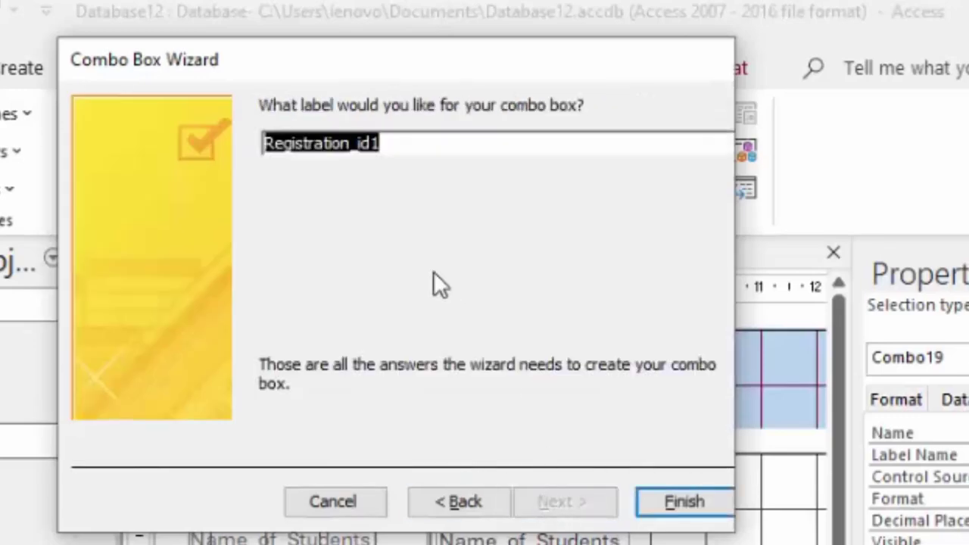
pyautogui.click(397, 144)
pyautogui.press('BackSpace')
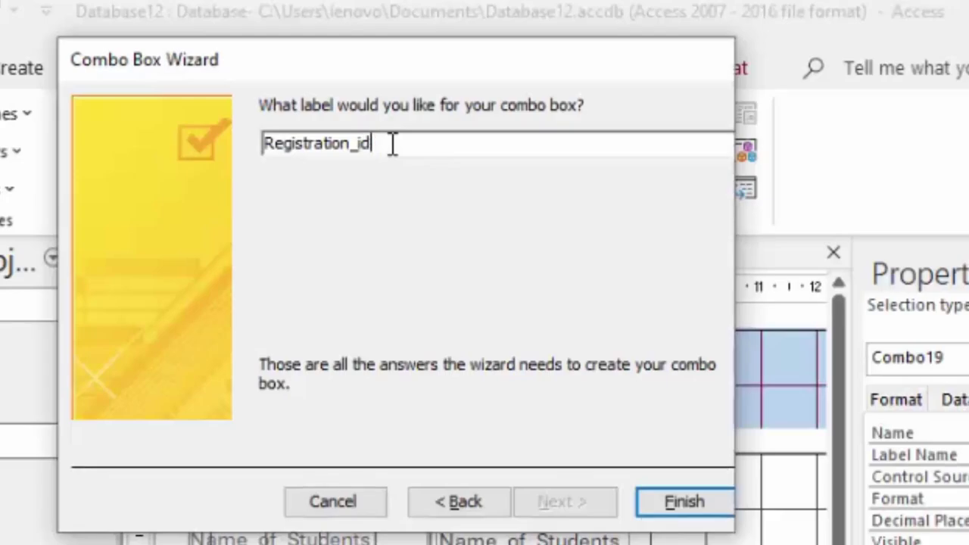
pyautogui.click(704, 511)
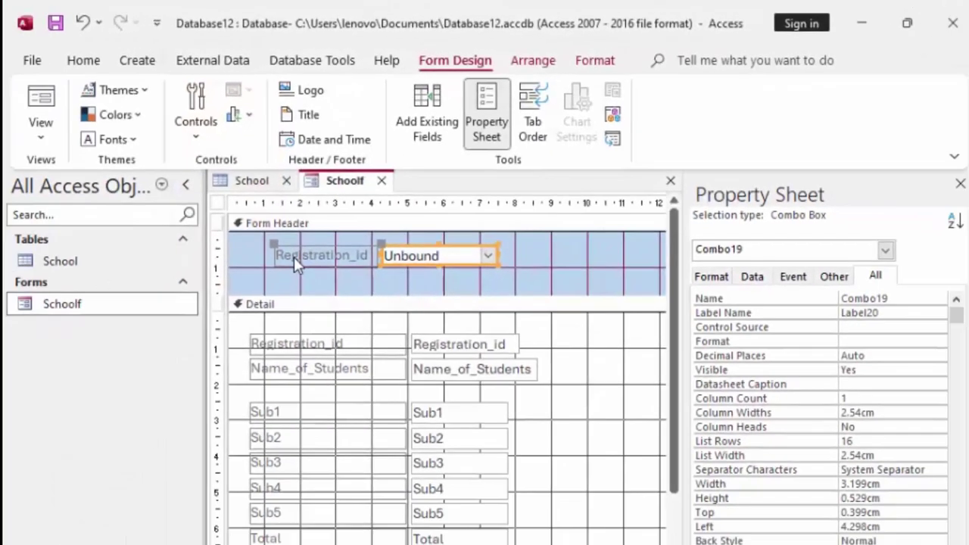
# - Run Schoolf in Form View, pick Registration_id 2 then 1 to check the records, and close it
pyautogui.click(294, 257)
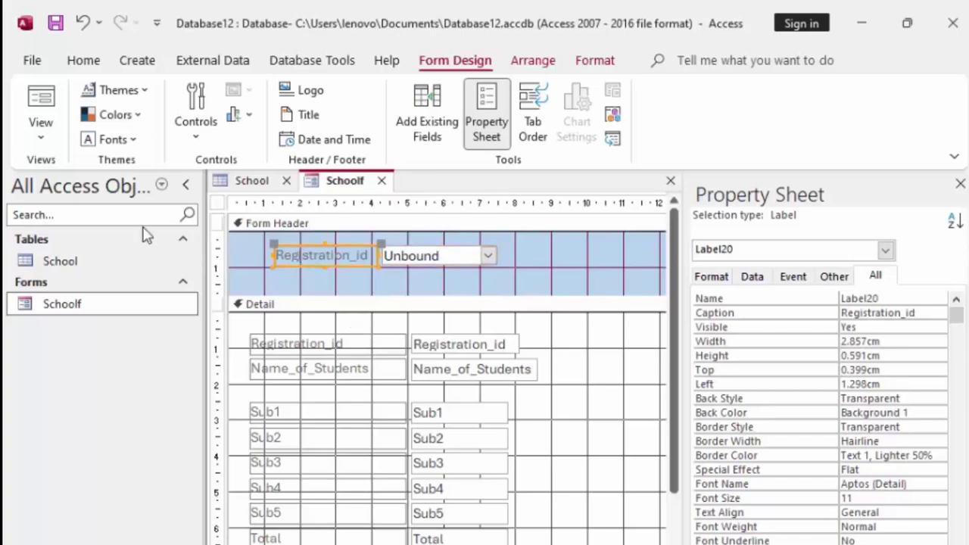
pyautogui.click(41, 98)
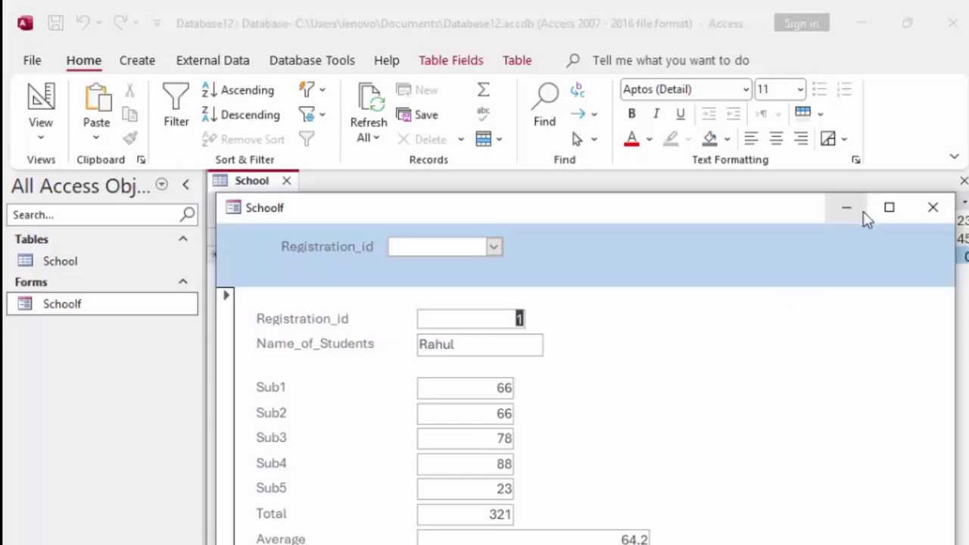
pyautogui.click(887, 209)
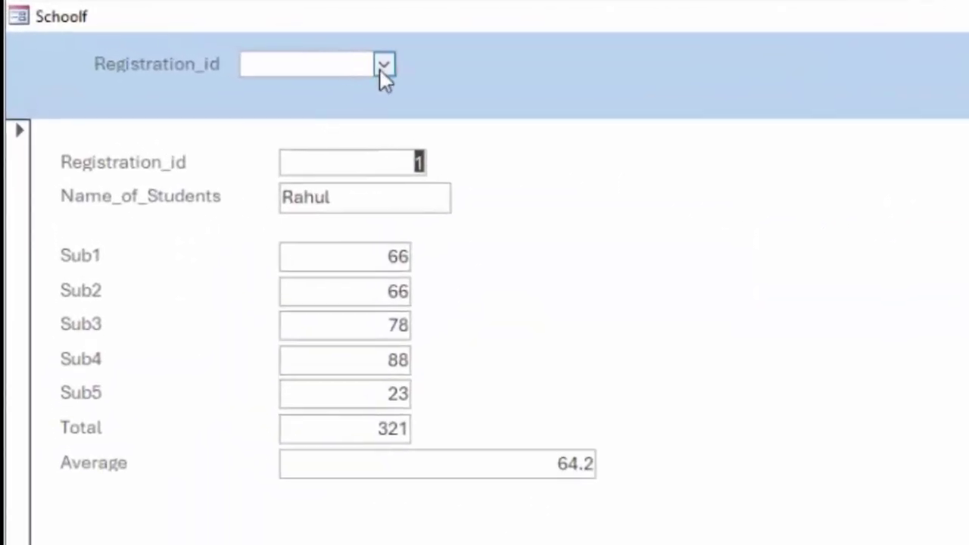
pyautogui.click(383, 66)
pyautogui.click(347, 116)
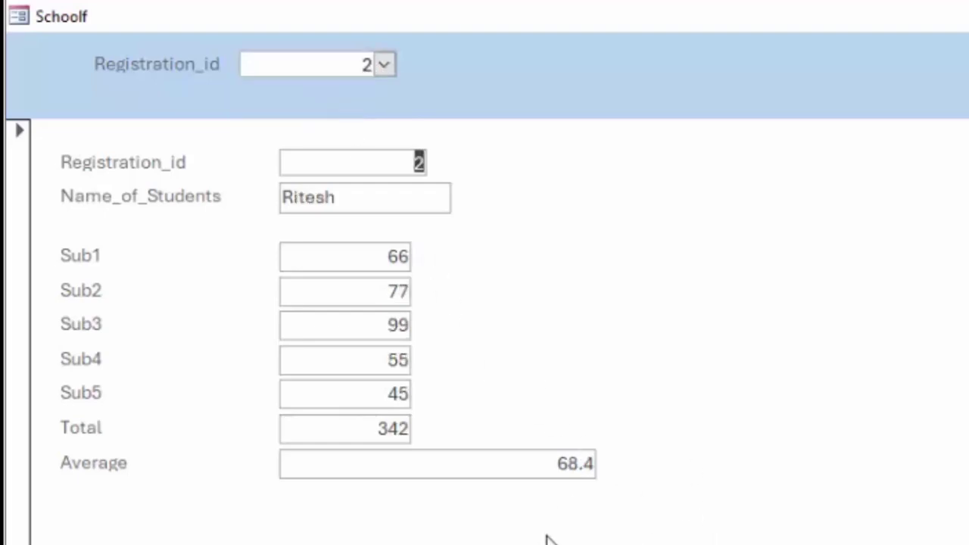
pyautogui.click(391, 66)
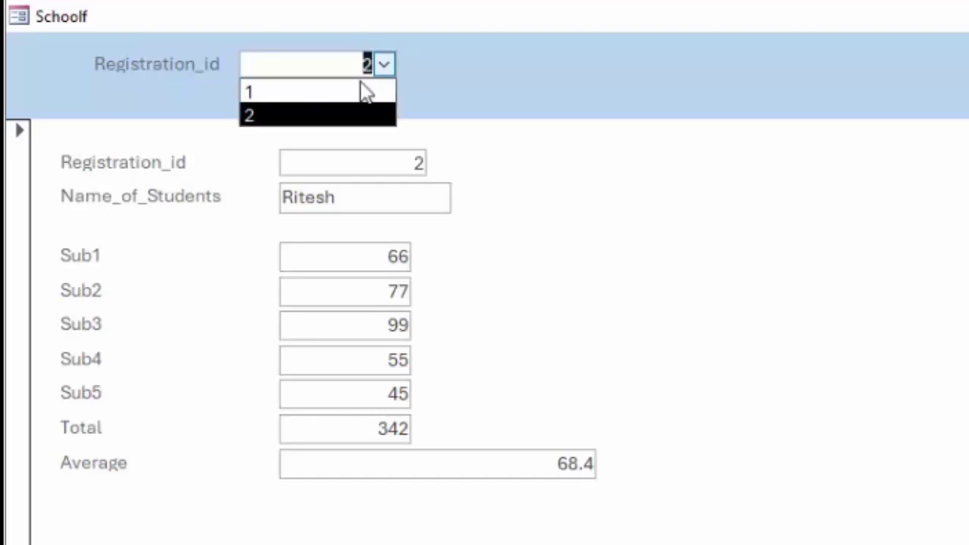
pyautogui.click(364, 89)
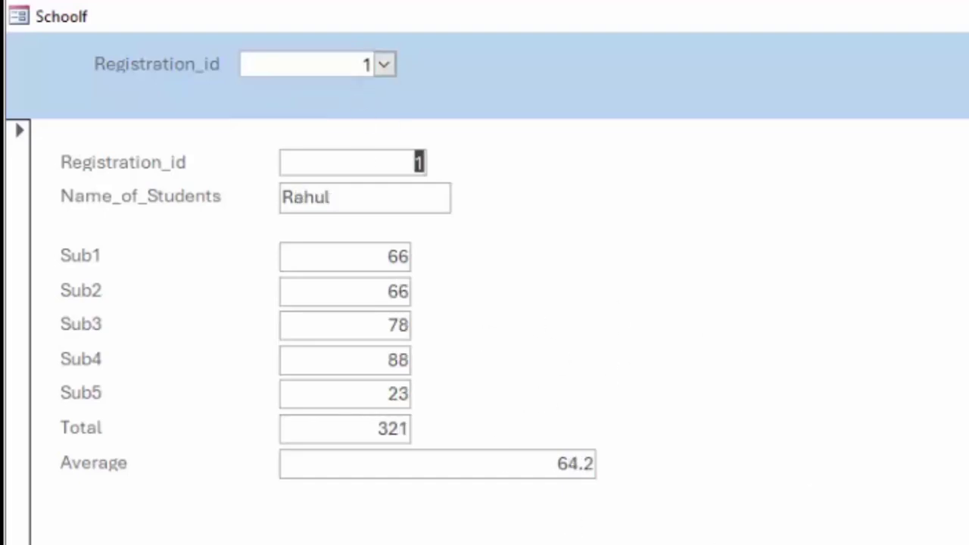
pyautogui.hotkey('ctrl', 'w')
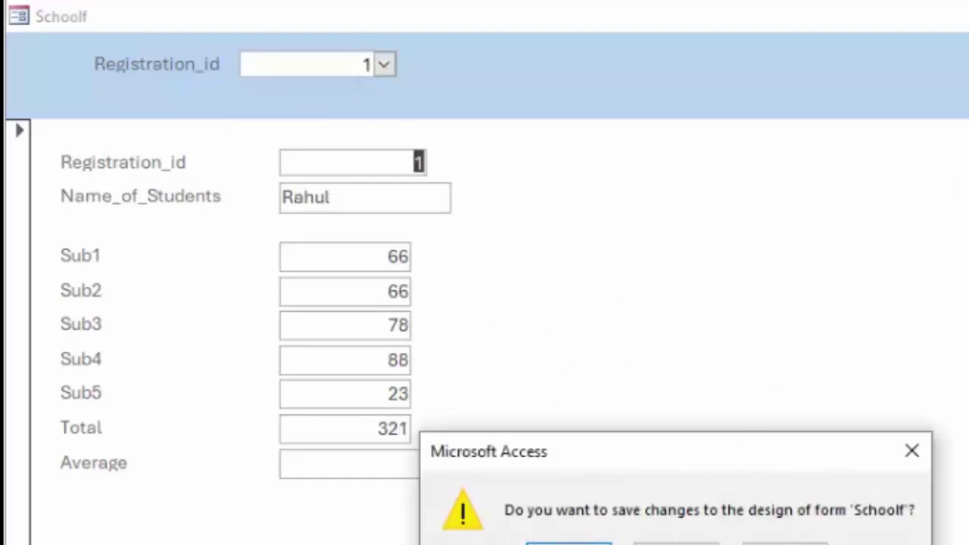
# - Answer the form's save prompt, then build School Query on Registration_id with the Simple Query Wizard, opening in Design view
pyautogui.press('Return')
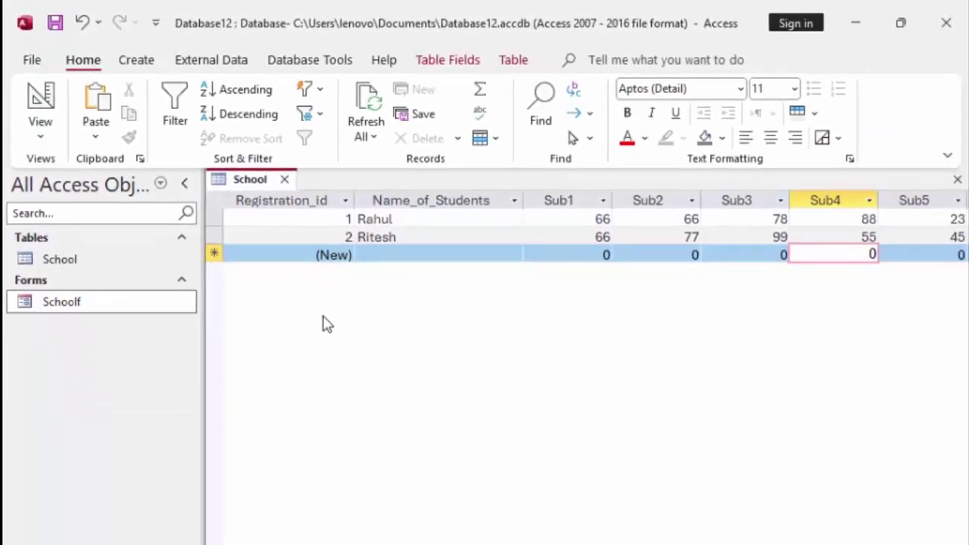
pyautogui.click(146, 66)
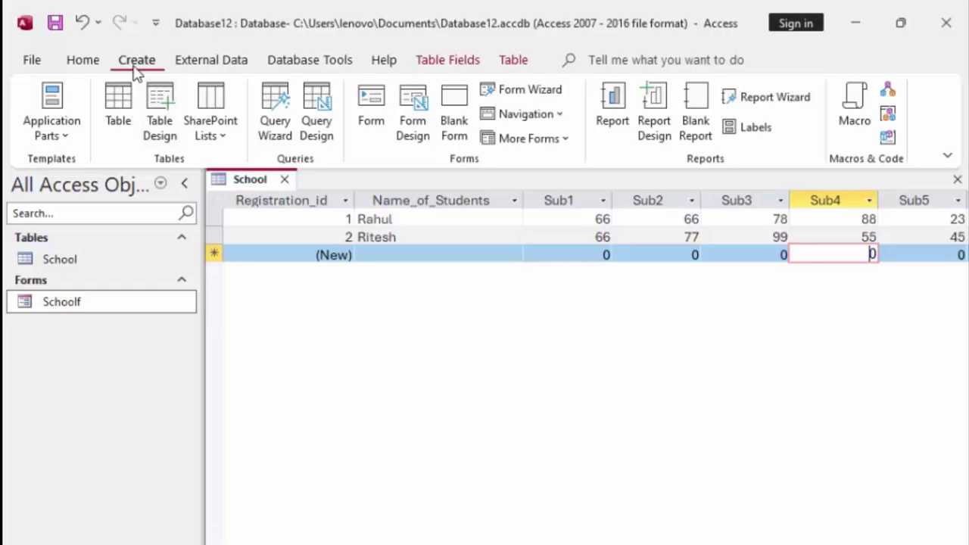
pyautogui.click(275, 109)
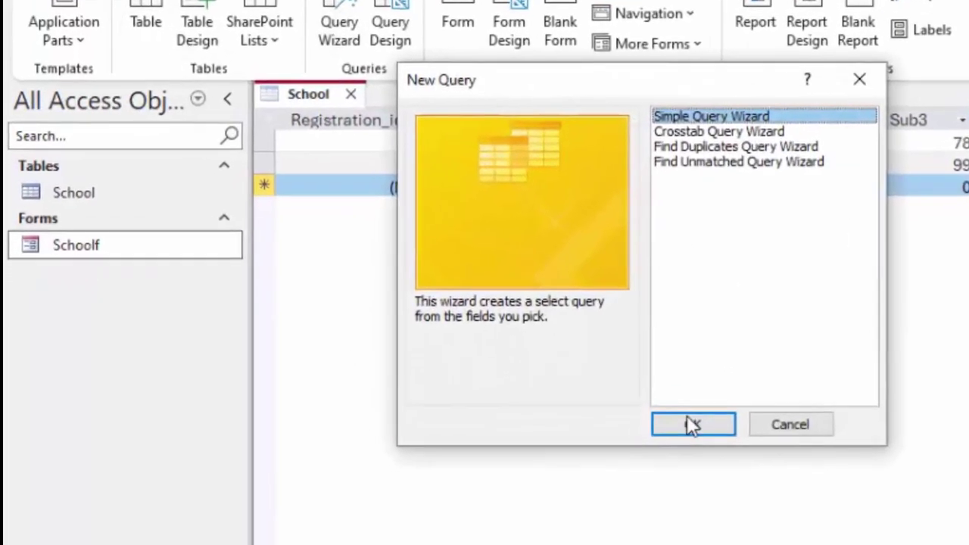
pyautogui.click(620, 437)
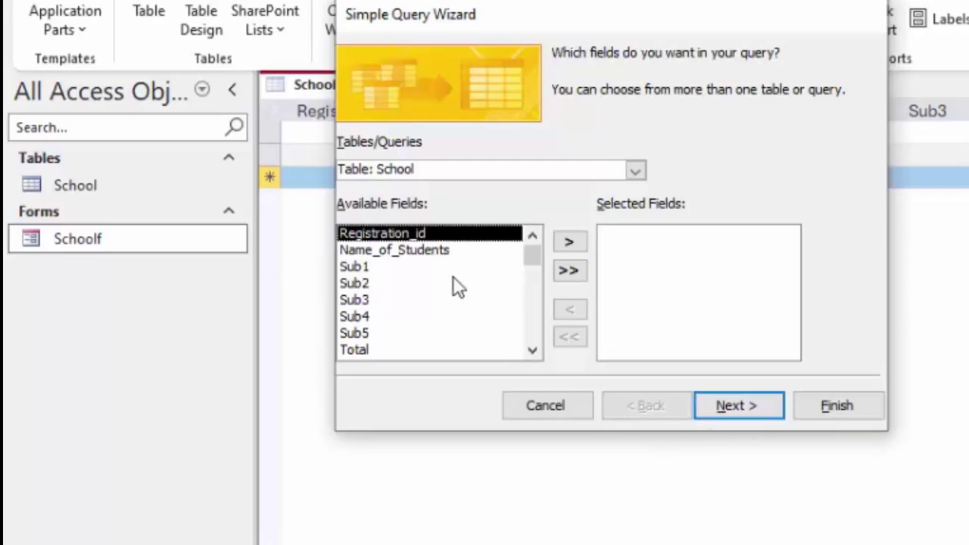
pyautogui.click(569, 242)
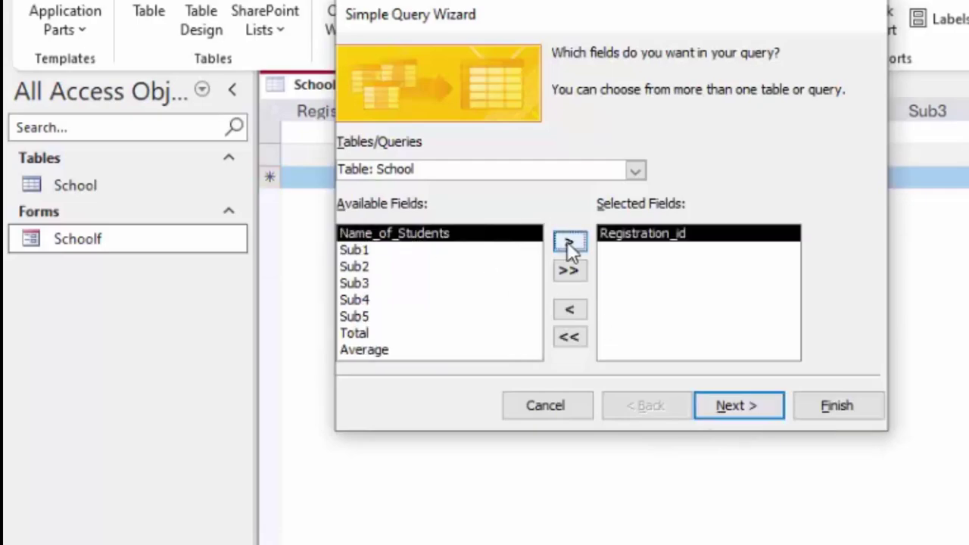
pyautogui.click(743, 403)
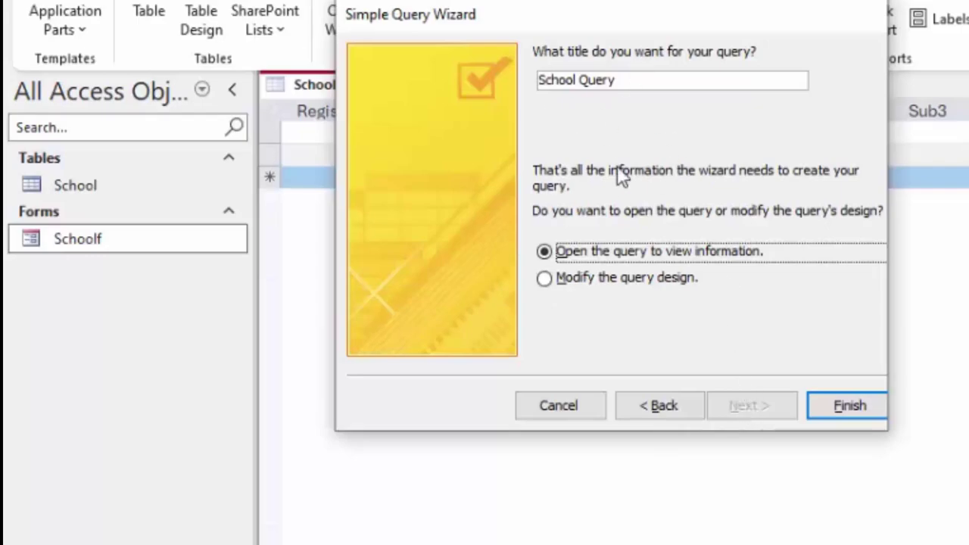
pyautogui.click(643, 279)
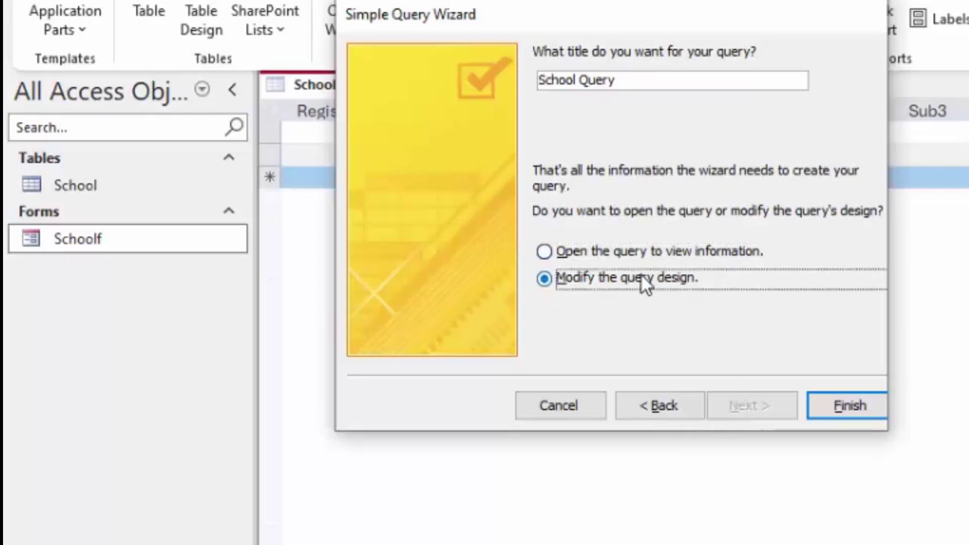
pyautogui.click(851, 413)
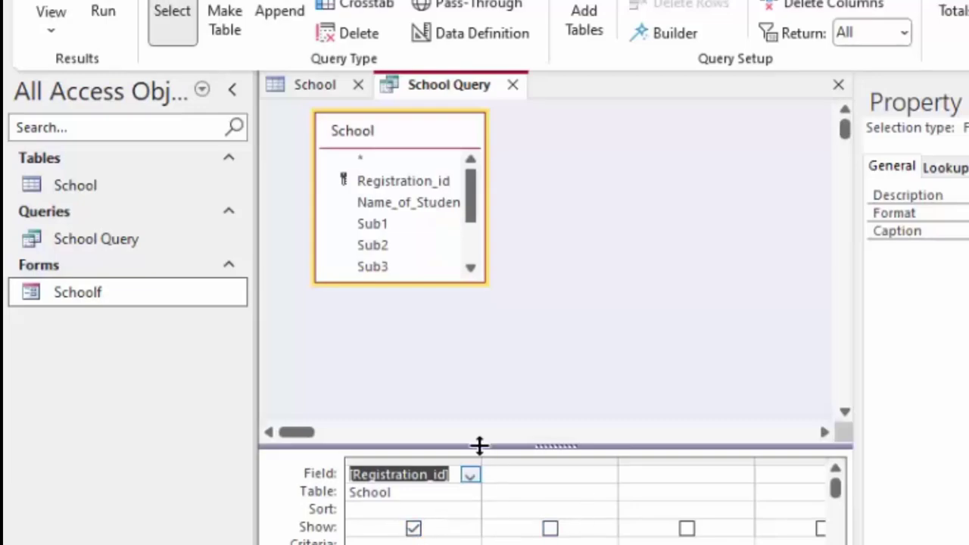
# - Add Name_of_Students, Sub1, Sub2 and Sub3 to the School Query grid
pyautogui.doubleClick(410, 202)
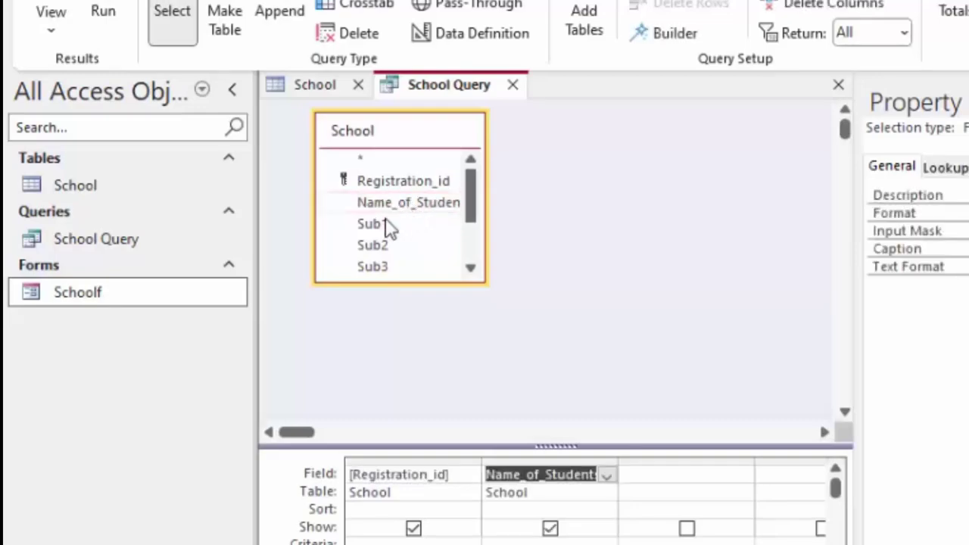
pyautogui.doubleClick(386, 224)
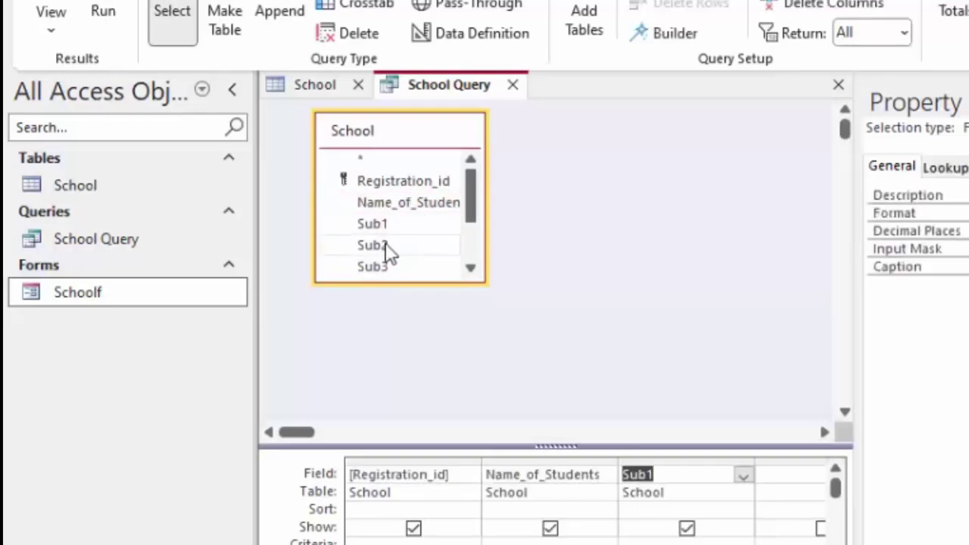
pyautogui.doubleClick(386, 245)
pyautogui.doubleClick(389, 270)
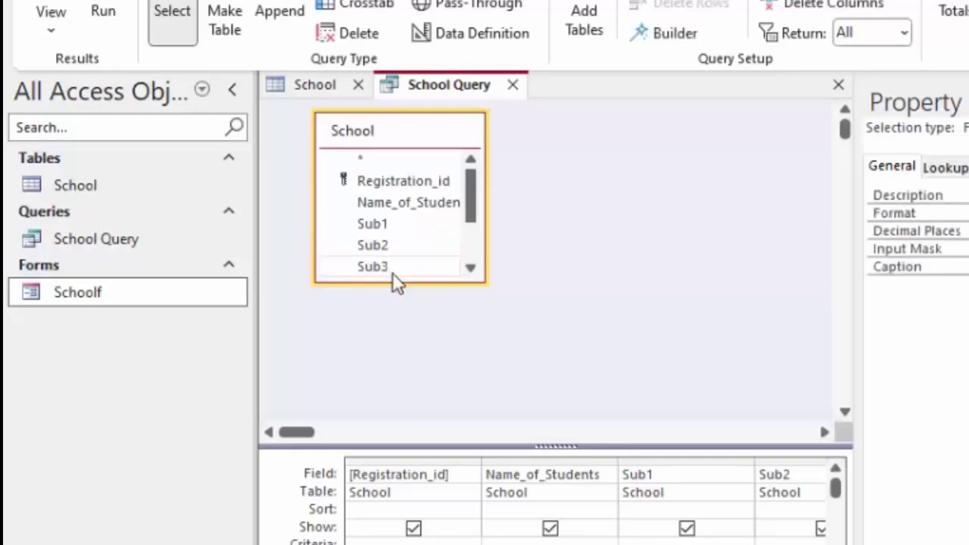
pyautogui.click(471, 269)
pyautogui.click(471, 268)
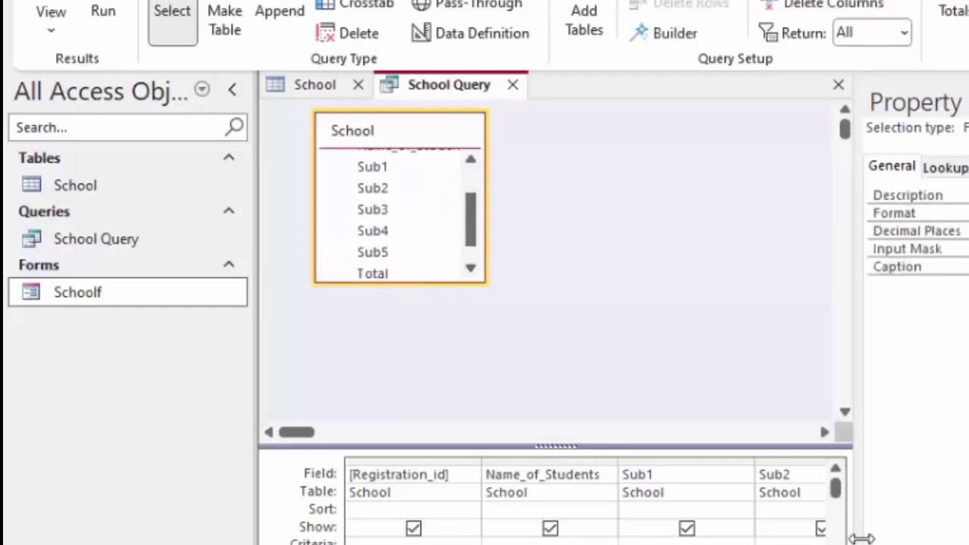
# - Hide the properties pane and add Sub4 and Sub5 to the query grid
pyautogui.moveTo(862, 537); pyautogui.dragTo(968, 537)
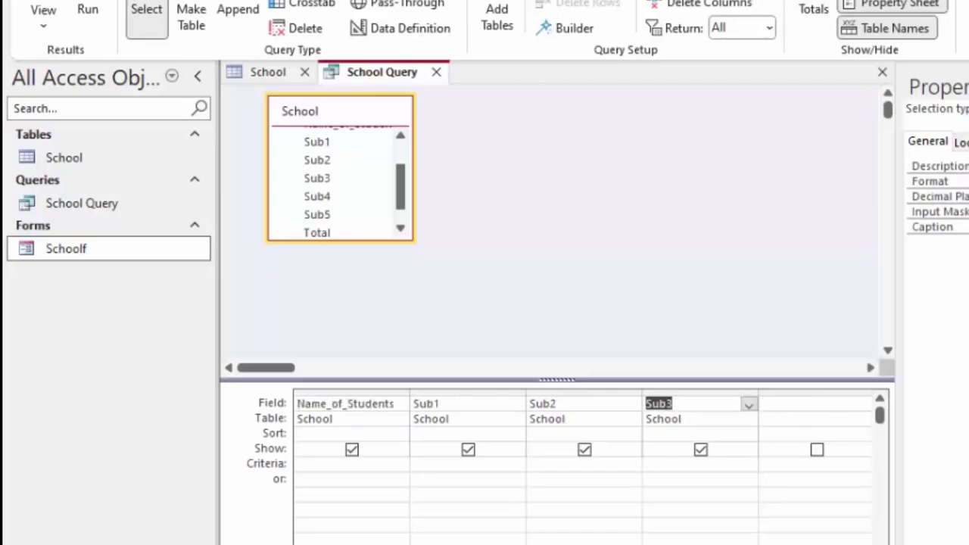
pyautogui.hscroll(1, 590, 455)
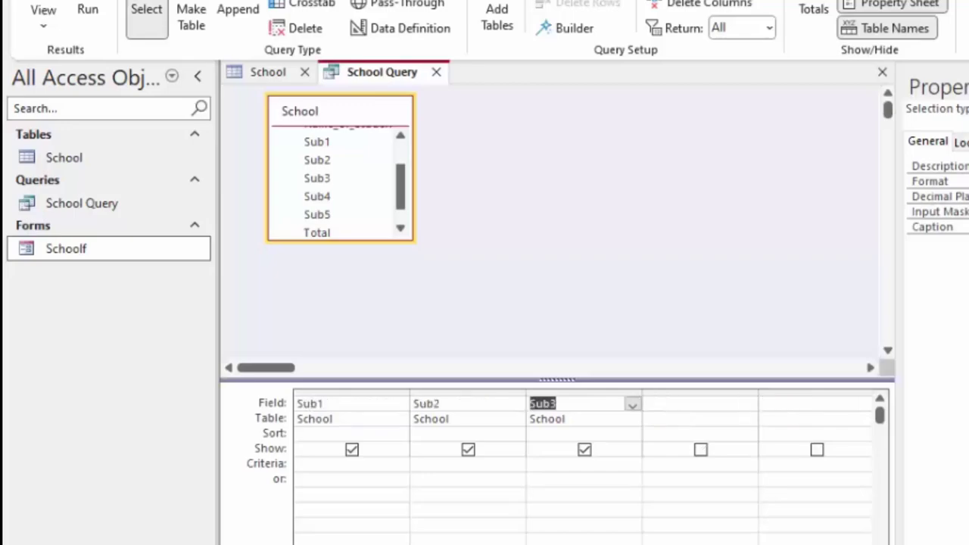
pyautogui.doubleClick(317, 196)
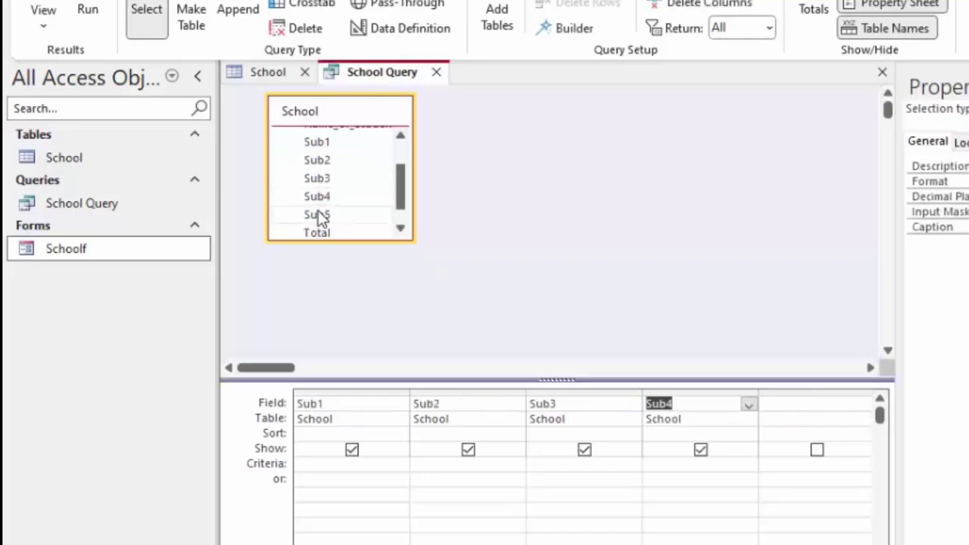
pyautogui.click(319, 214)
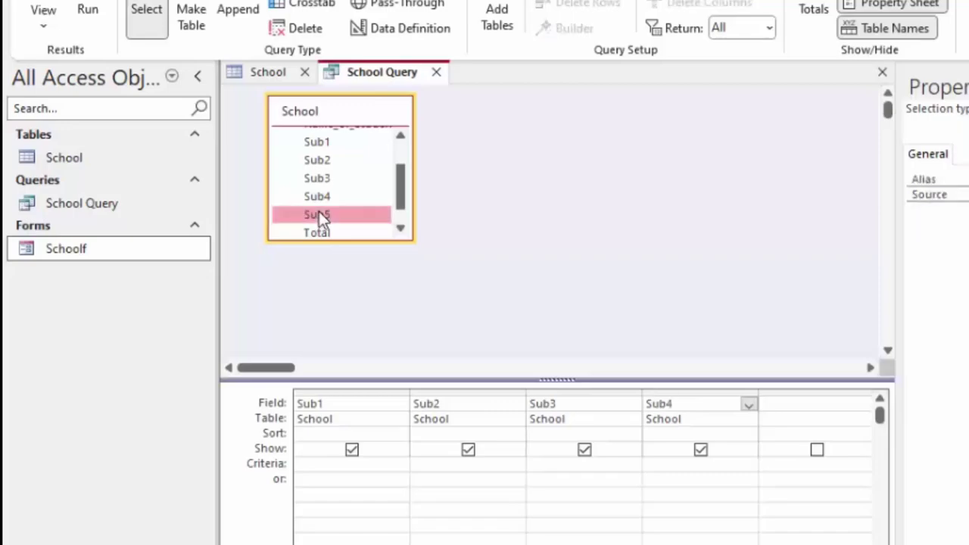
pyautogui.doubleClick(319, 214)
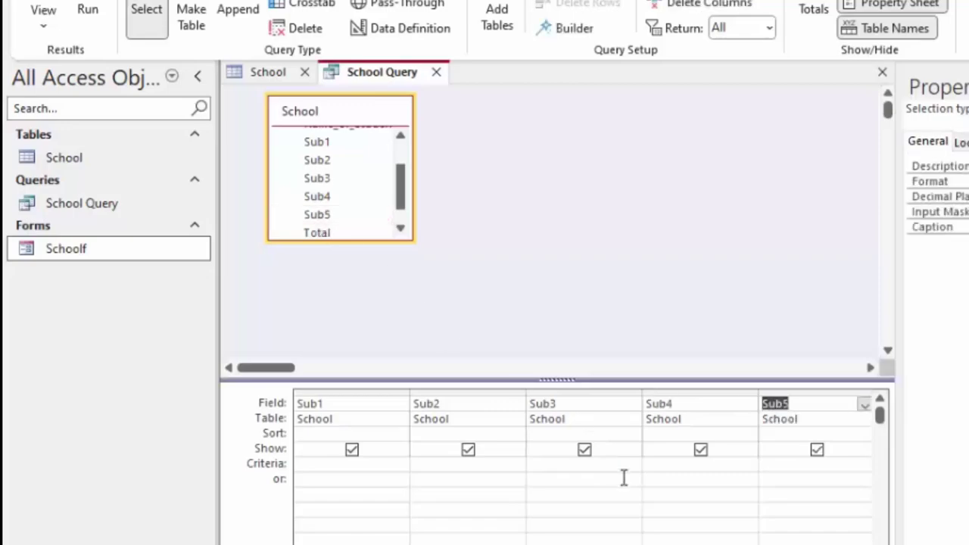
# - Add Total and Average to the grid and scroll back to Registration_id
pyautogui.doubleClick(340, 231)
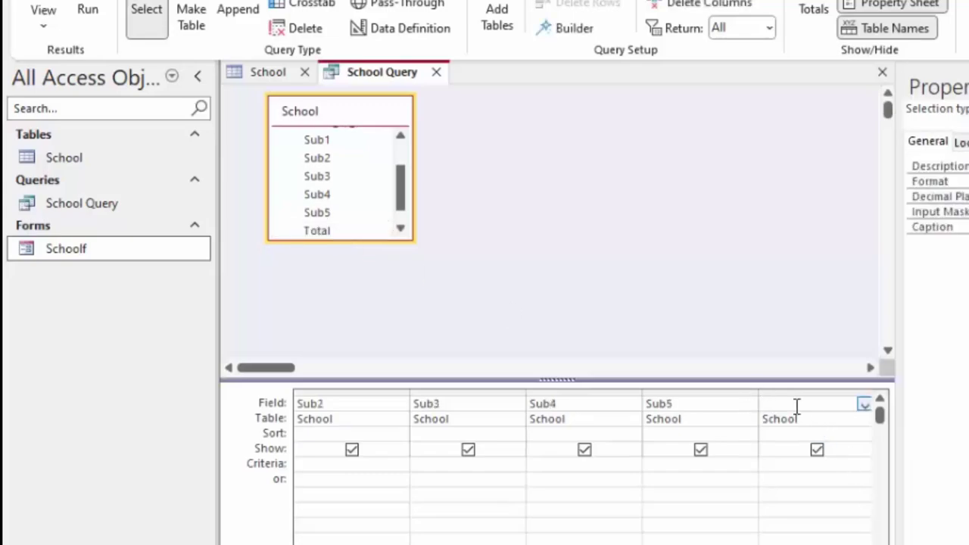
pyautogui.click(864, 405)
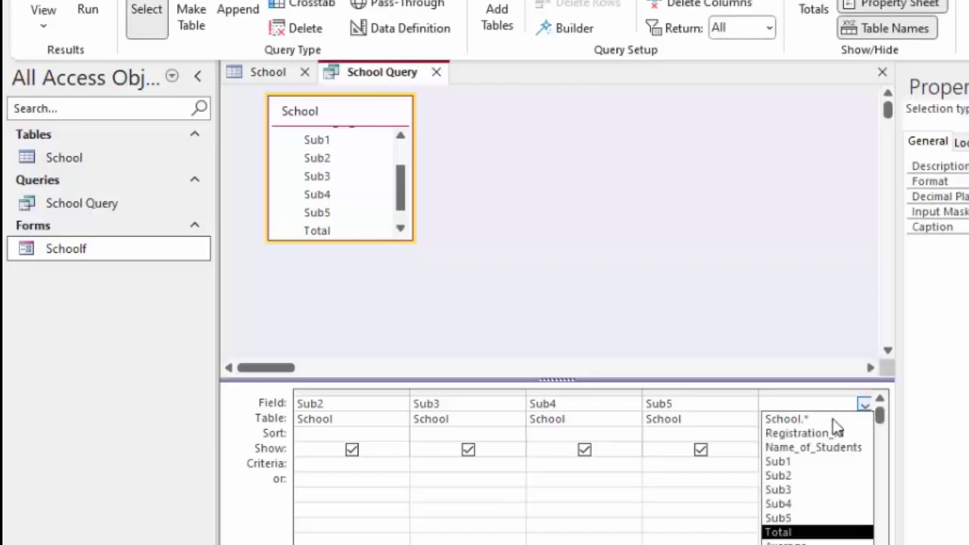
pyautogui.click(819, 531)
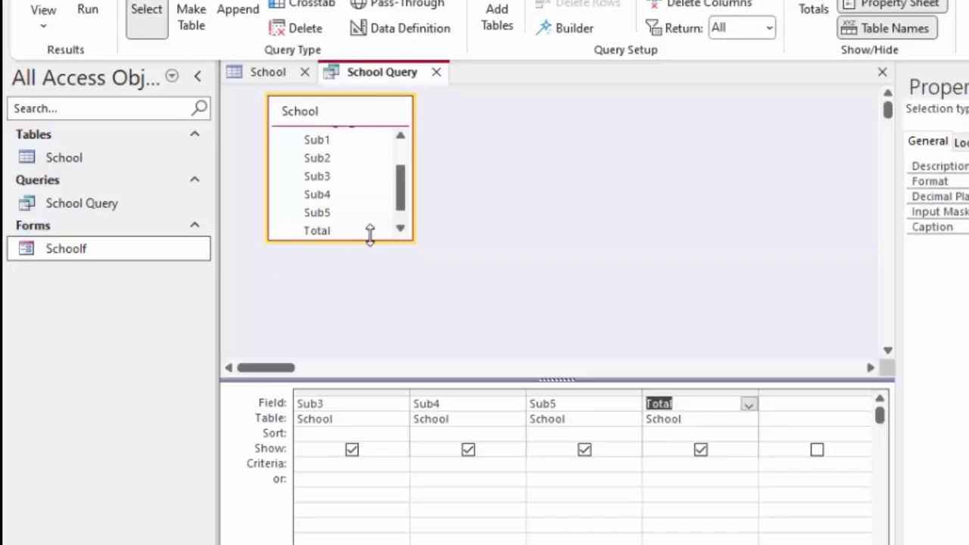
pyautogui.click(402, 230)
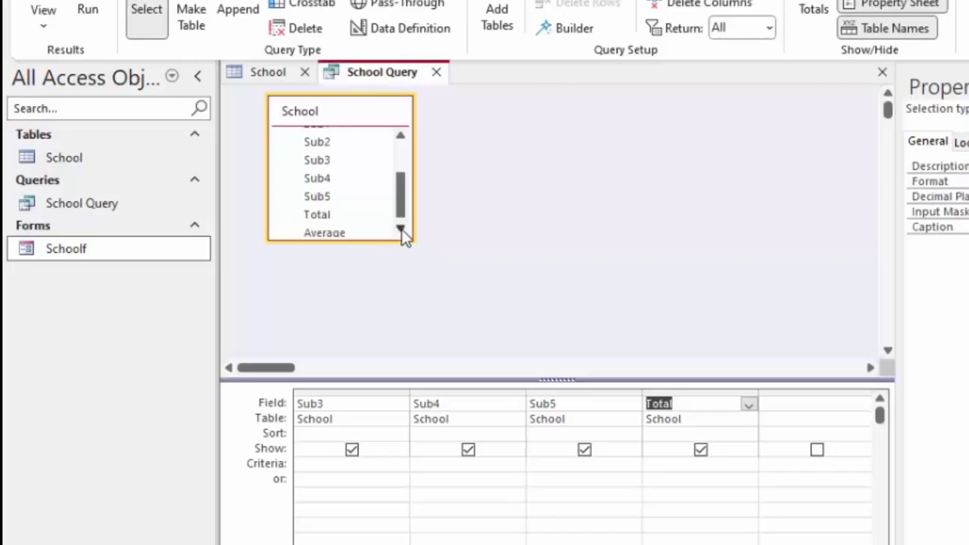
pyautogui.click(334, 230)
pyautogui.doubleClick(333, 231)
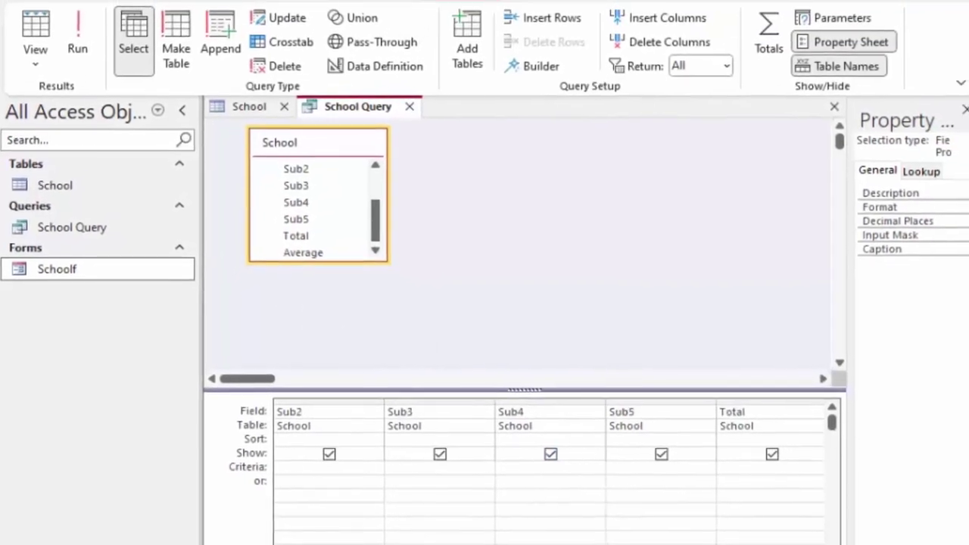
pyautogui.hscroll(-5, 553, 470)
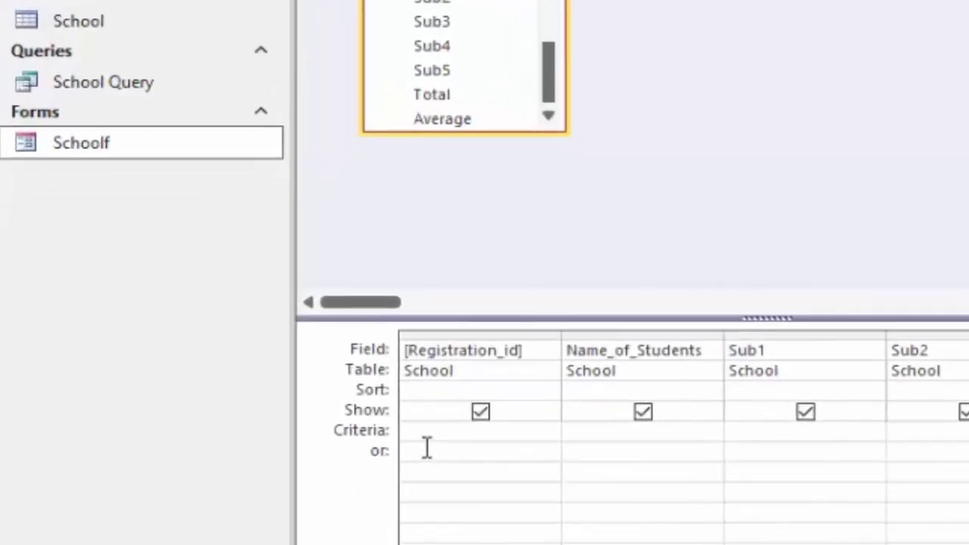
# - Enter [Forms]![Schoolf]![Registration_id] as the Registration_id criteria using the suggestions
pyautogui.click(527, 406)
pyautogui.write('[F')
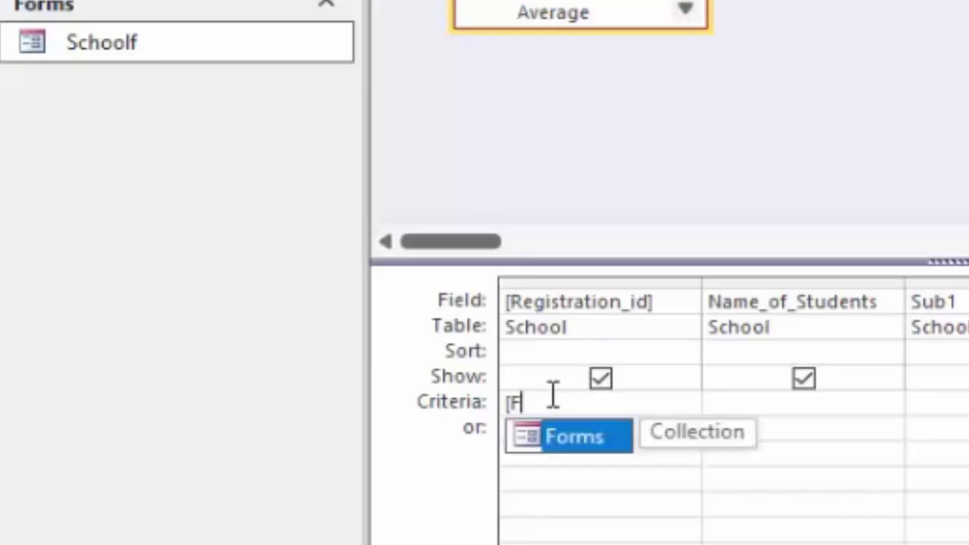
pyautogui.press('Tab')
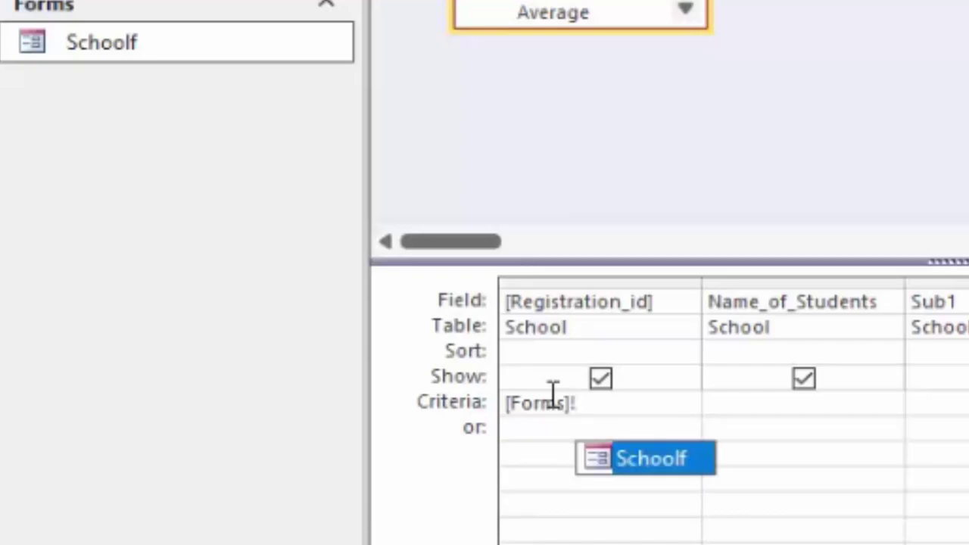
pyautogui.press('Tab')
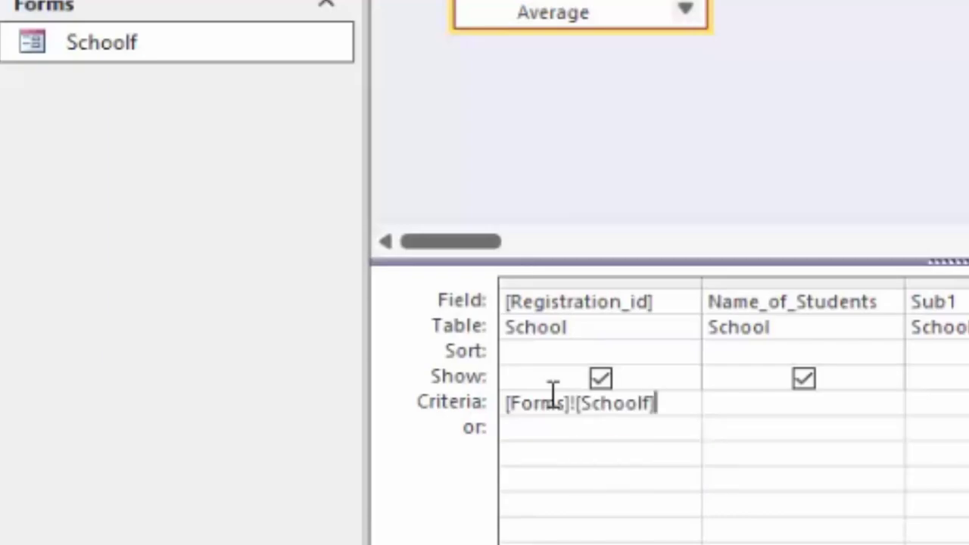
pyautogui.write('R')
pyautogui.press('BackSpace')
pyautogui.write('!')
pyautogui.write('W')
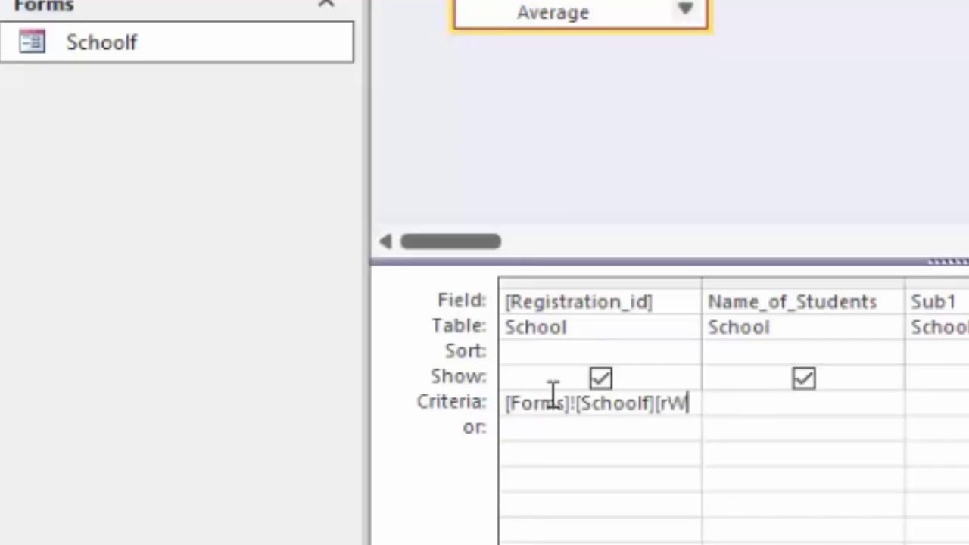
pyautogui.press('BackSpace')
pyautogui.press('BackSpace')
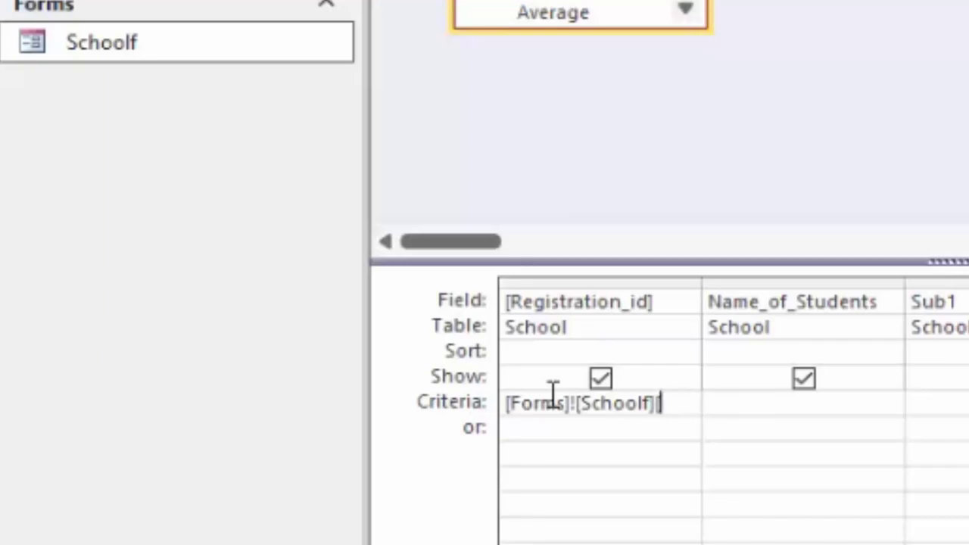
pyautogui.write('!')
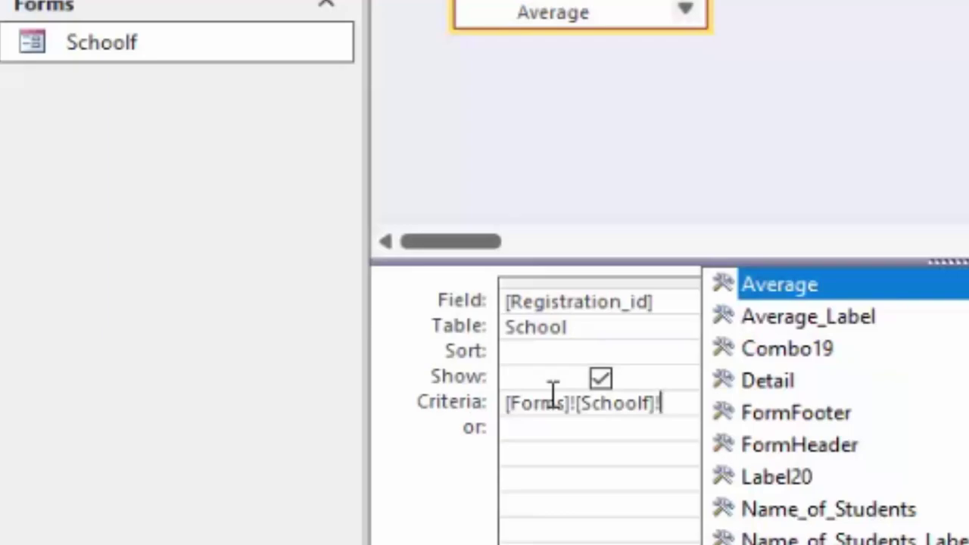
pyautogui.write('[r')
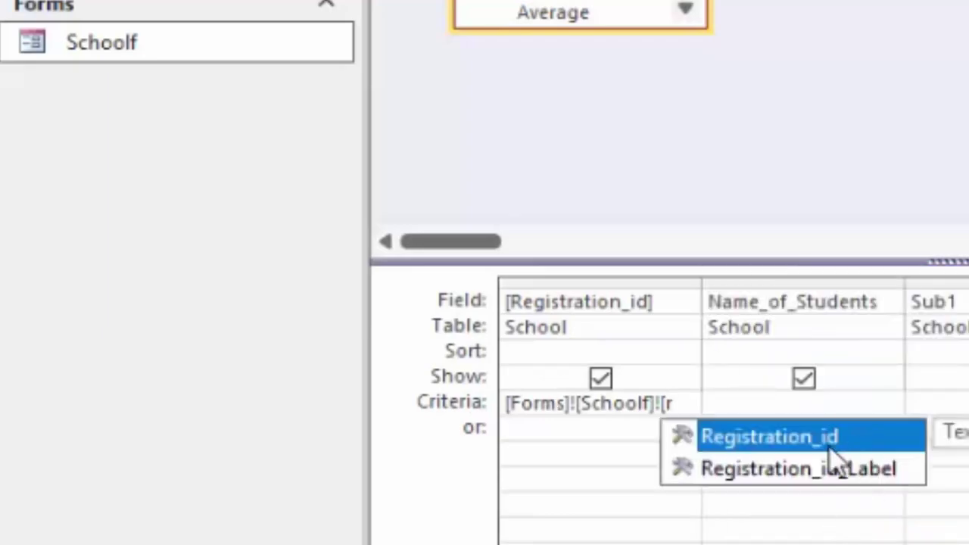
pyautogui.doubleClick(879, 437)
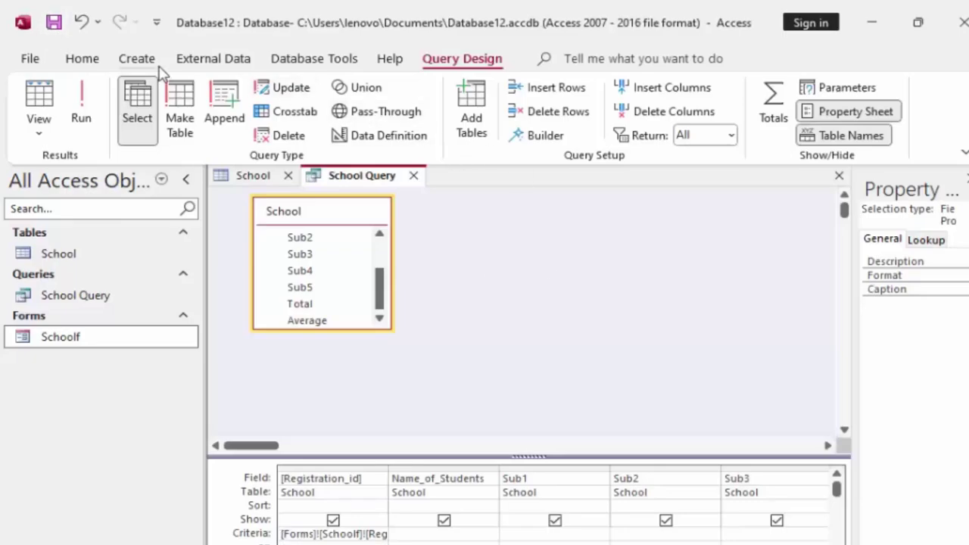
# - Start a Report Wizard with all School Query fields, grouped by Registration_id
pyautogui.click(137, 59)
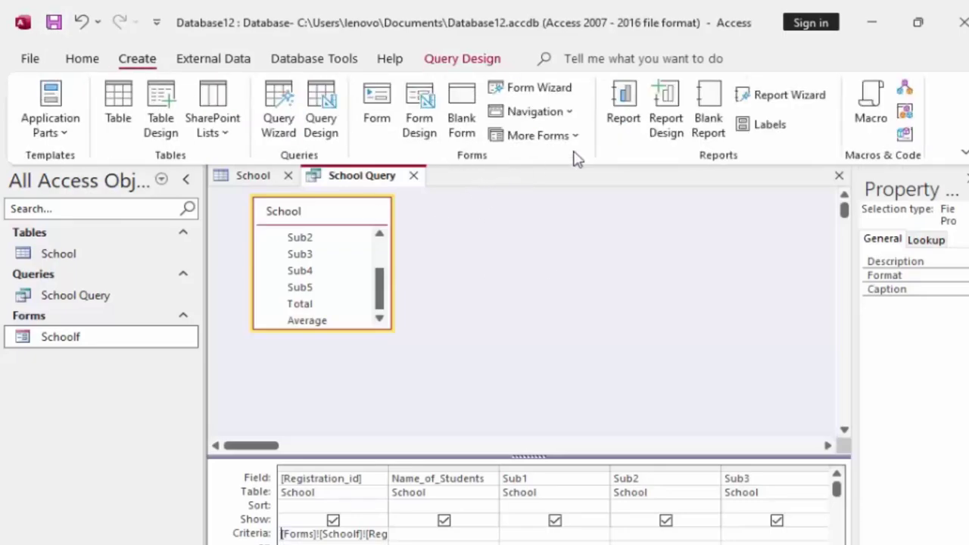
pyautogui.click(789, 96)
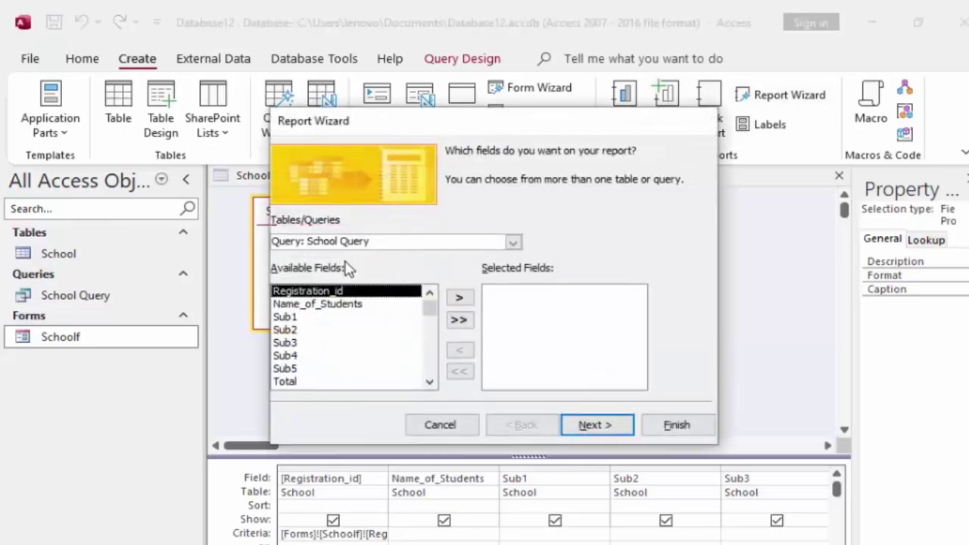
pyautogui.click(456, 320)
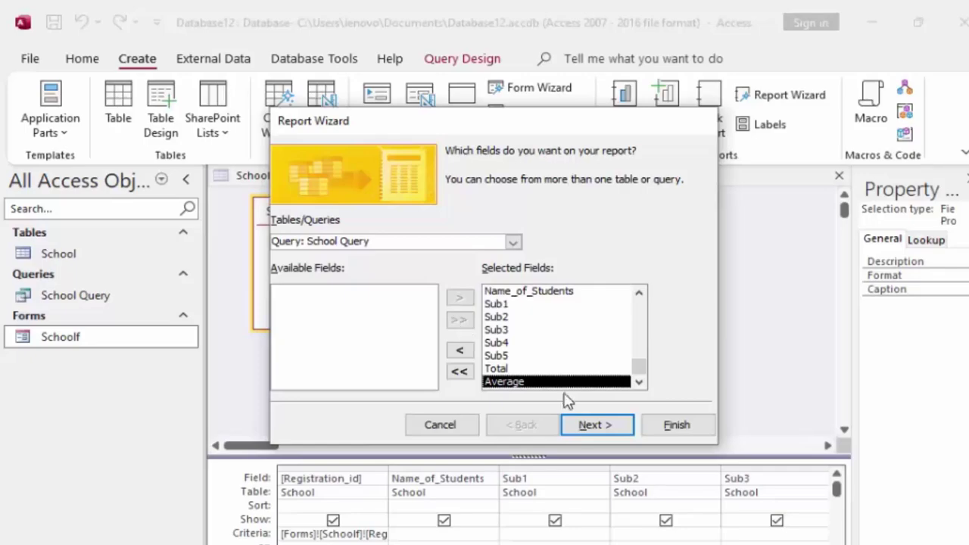
pyautogui.click(615, 427)
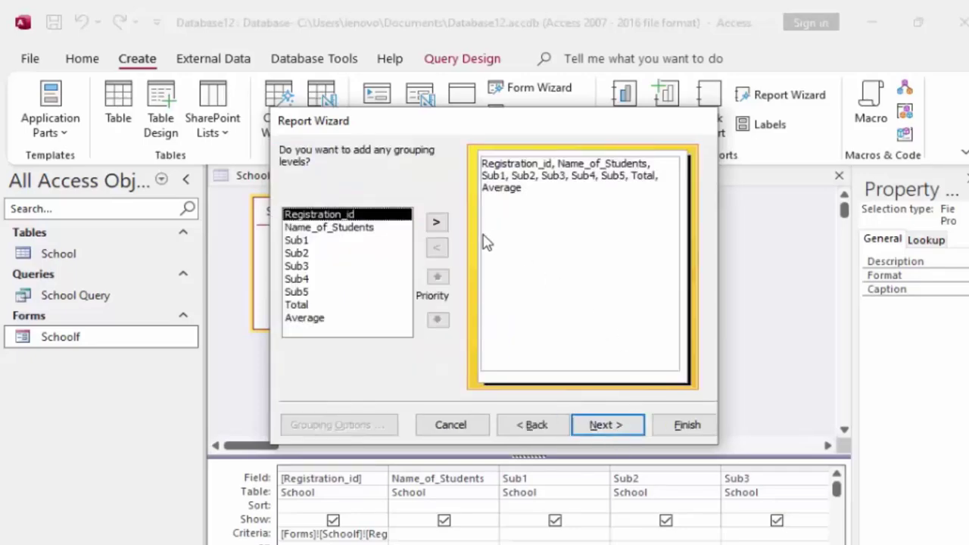
pyautogui.click(436, 223)
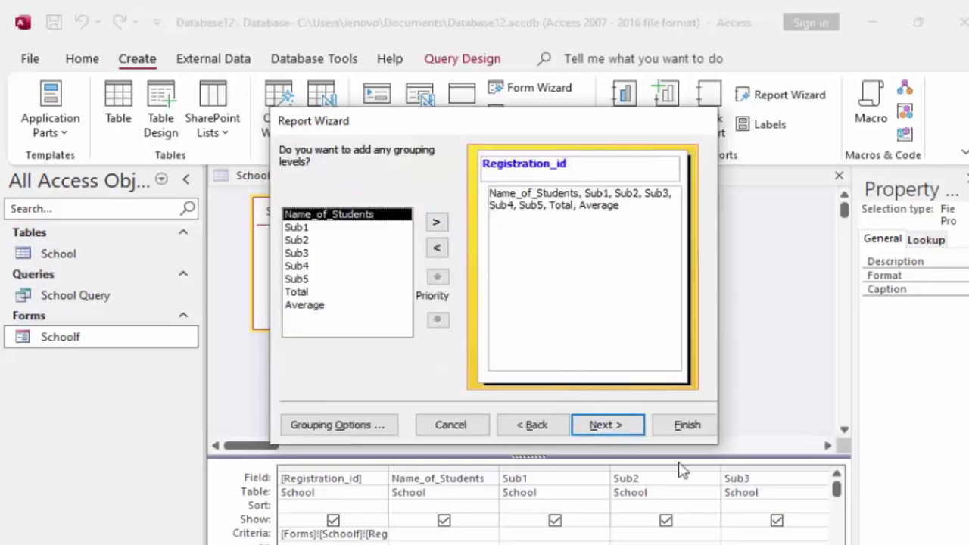
pyautogui.click(623, 429)
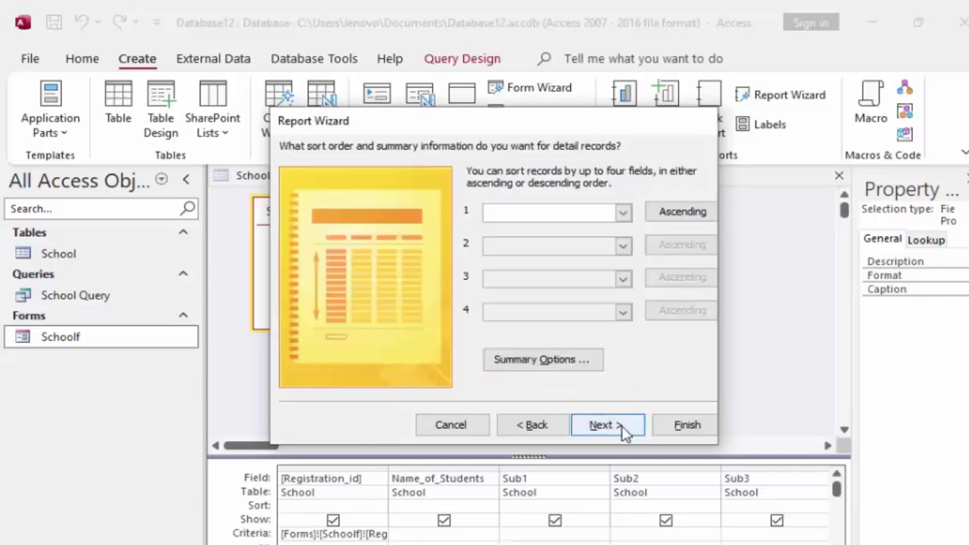
pyautogui.click(622, 429)
# - Choose the Outline layout, title the report Schoolr, and finish in design view
pyautogui.click(557, 236)
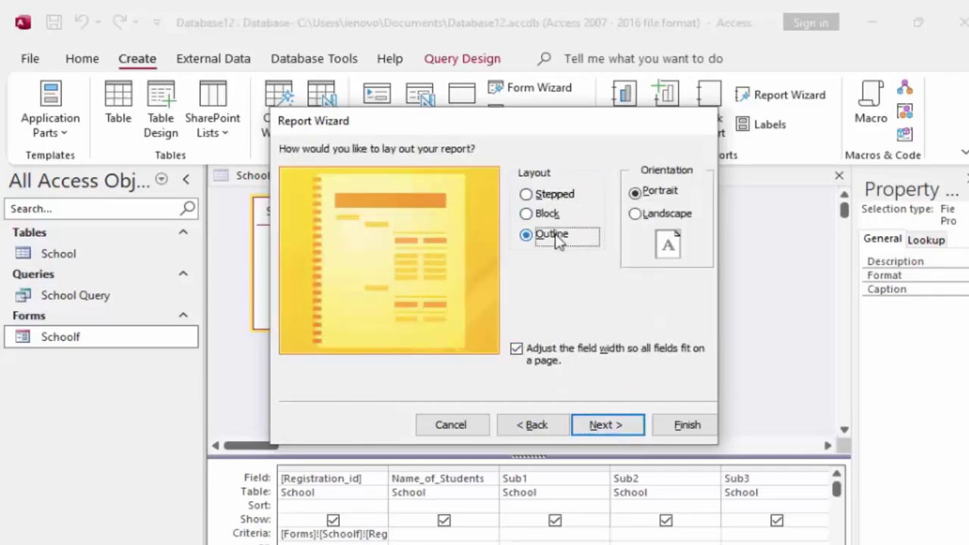
pyautogui.click(611, 429)
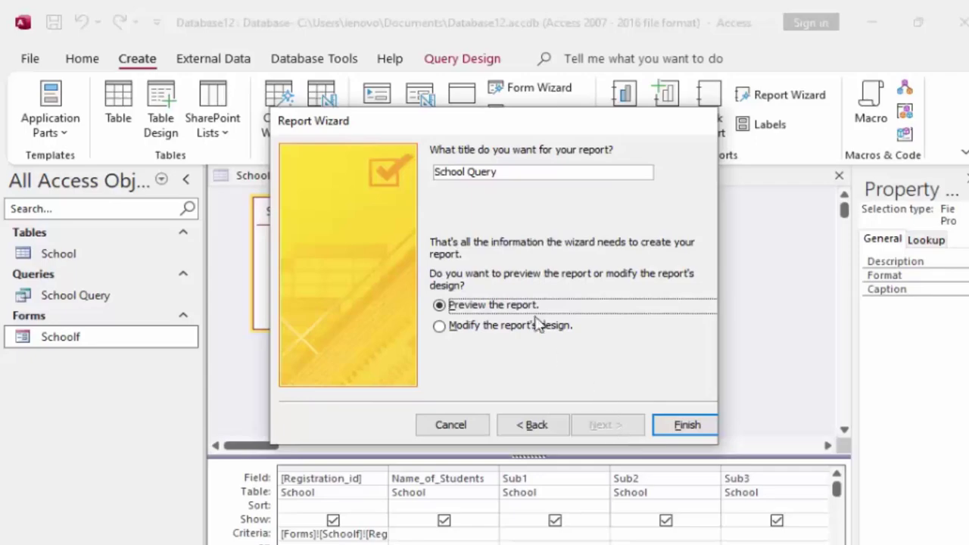
pyautogui.click(532, 327)
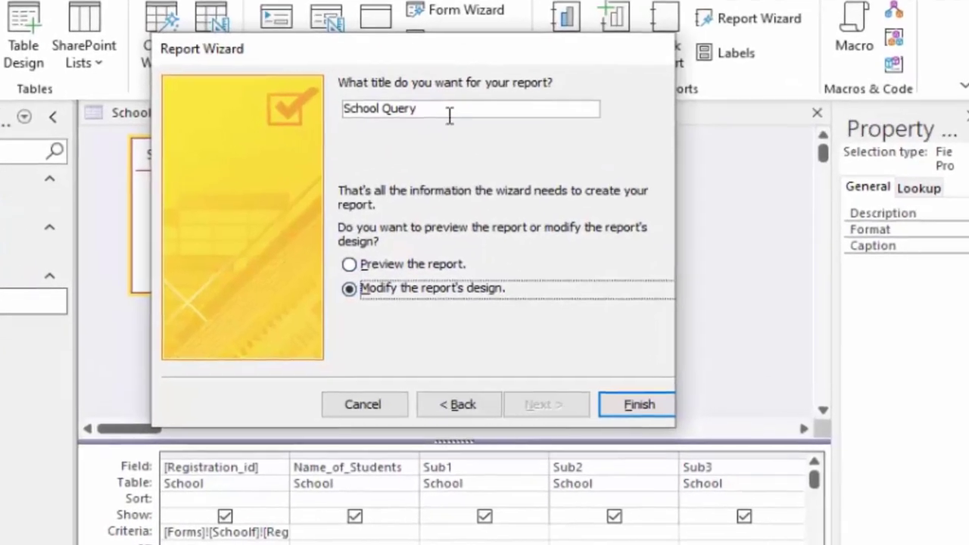
pyautogui.moveTo(409, 101); pyautogui.dragTo(372, 102)
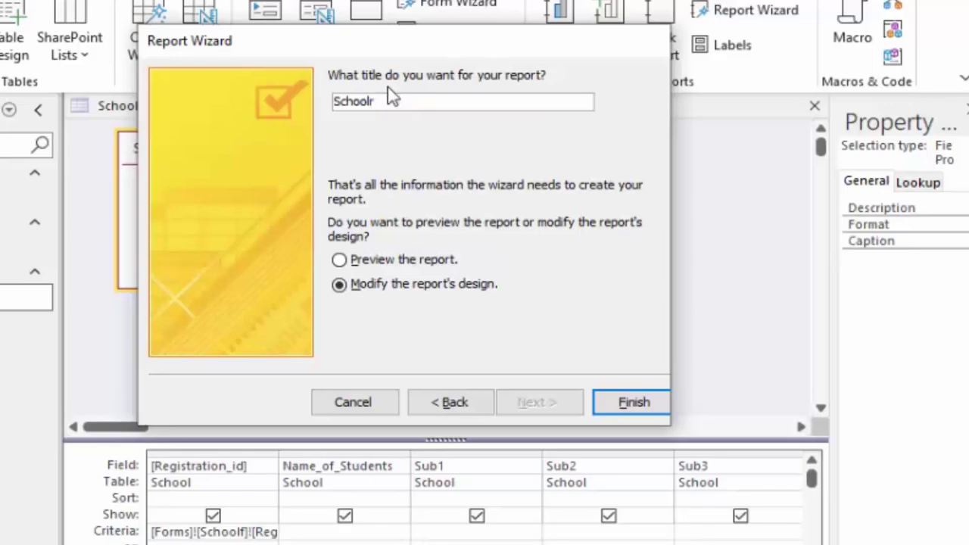
pyautogui.click(610, 402)
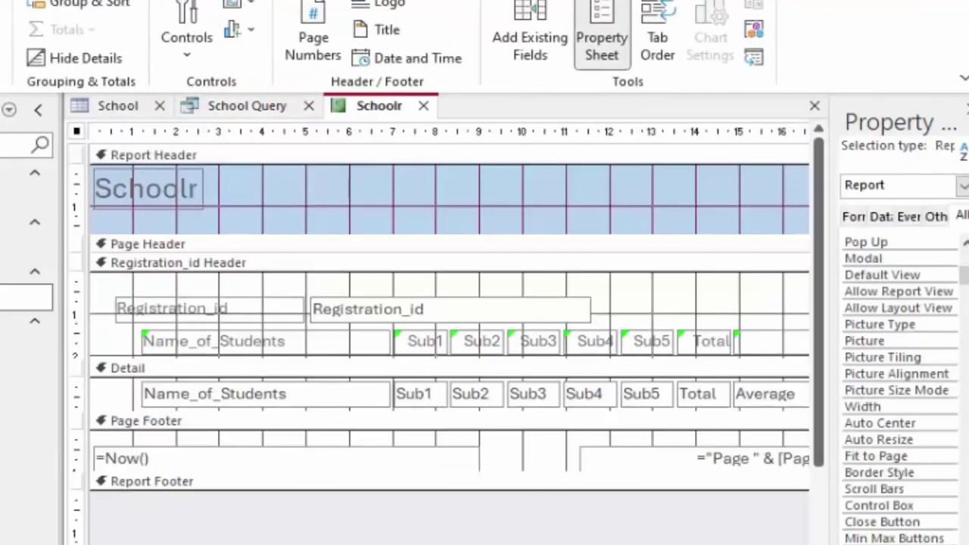
# - Delete the Schoolr title, collapse the report header, and view the report for Registration_id 1
pyautogui.click(195, 206)
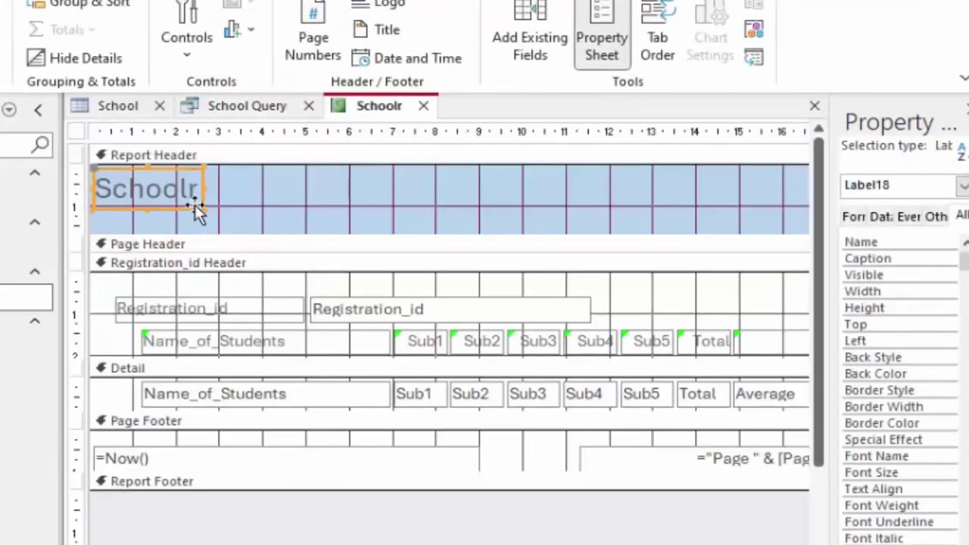
pyautogui.press('Delete')
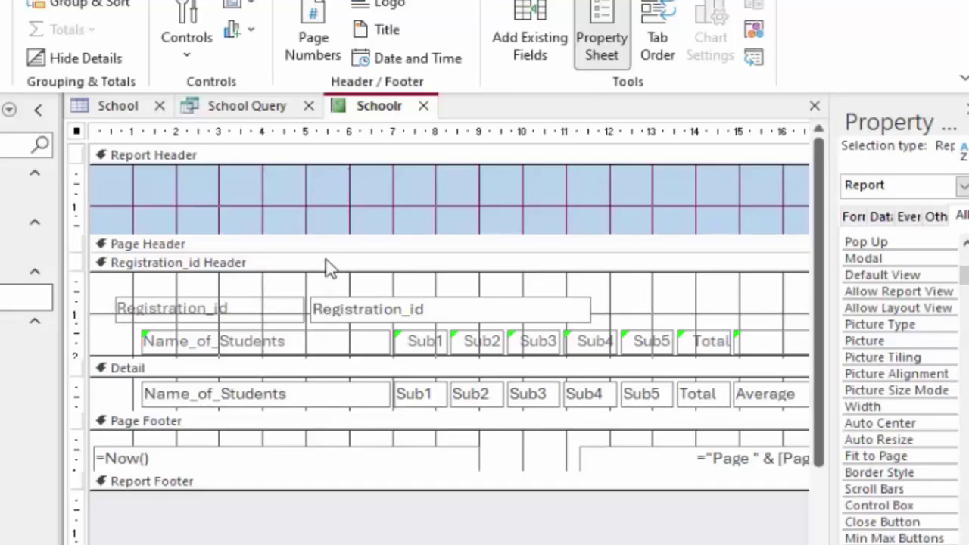
pyautogui.click(341, 228)
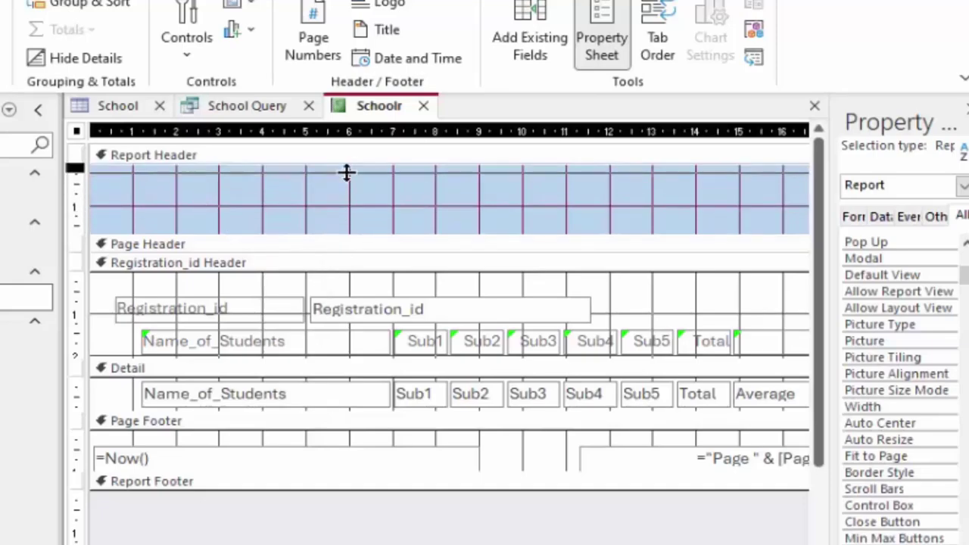
pyautogui.moveTo(346, 173); pyautogui.dragTo(346, 171)
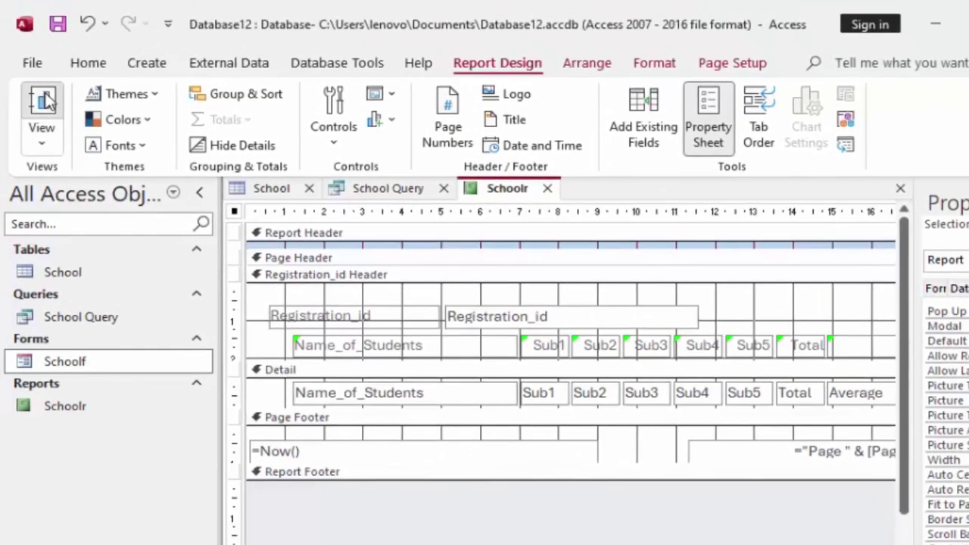
pyautogui.click(42, 114)
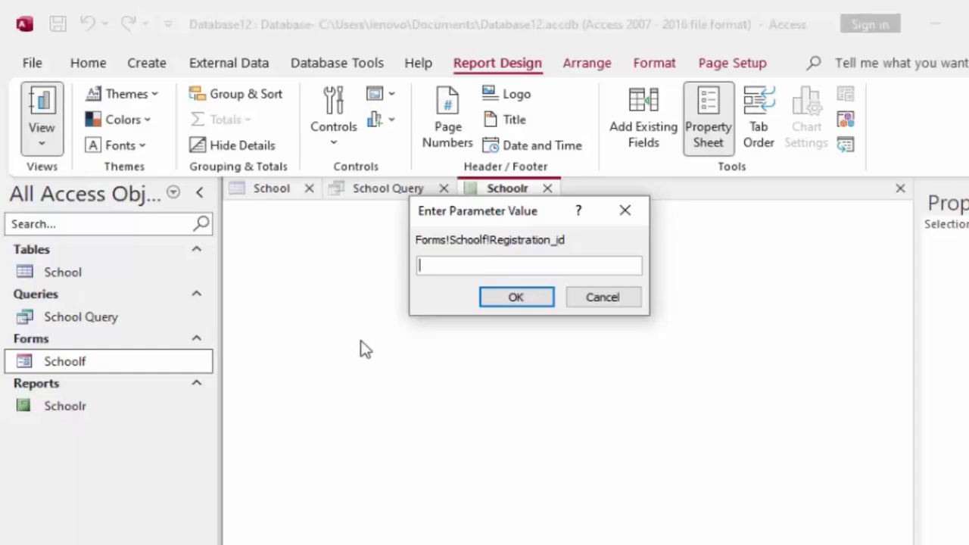
pyautogui.write('1')
pyautogui.press('Return')
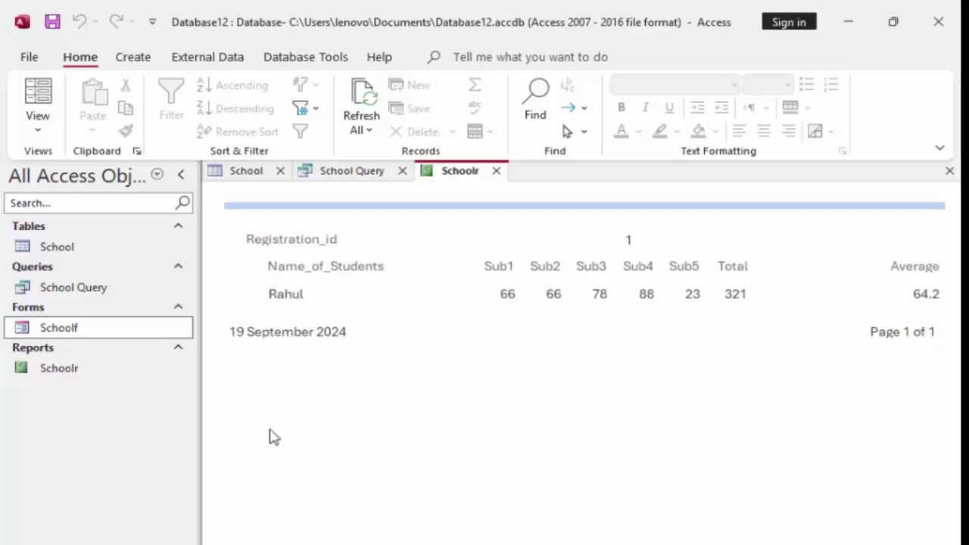
# - Return Schoolr to Design view and enlarge the Registration_id header section
pyautogui.click(33, 130)
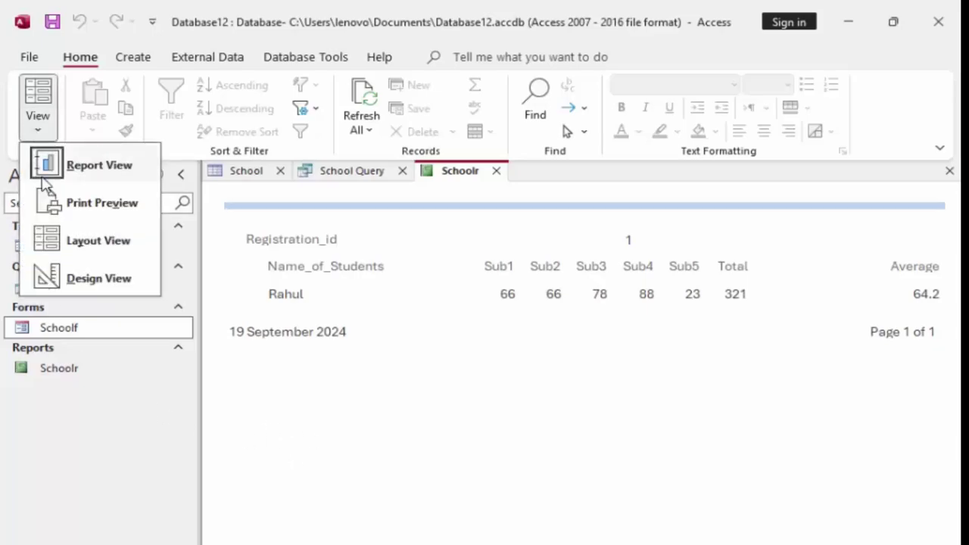
pyautogui.click(78, 277)
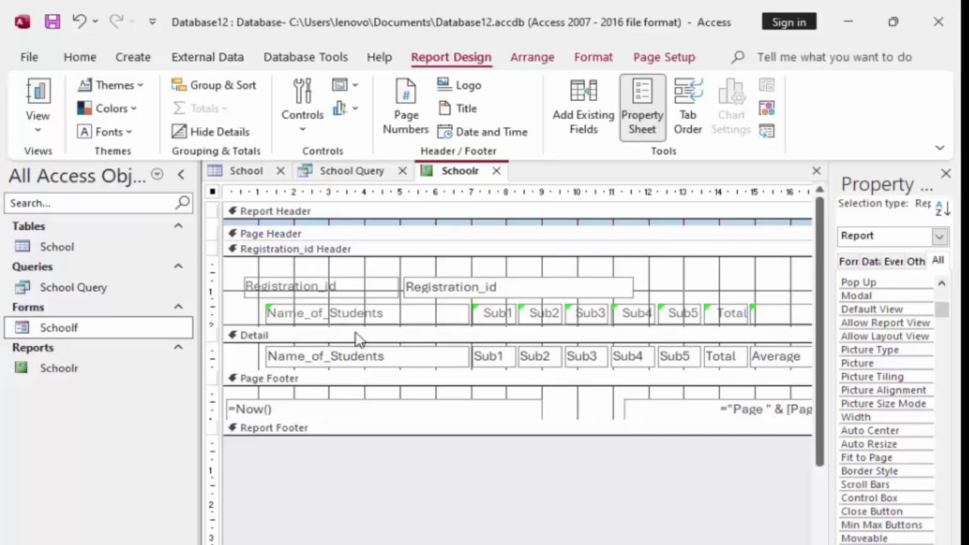
pyautogui.moveTo(359, 336); pyautogui.dragTo(368, 409)
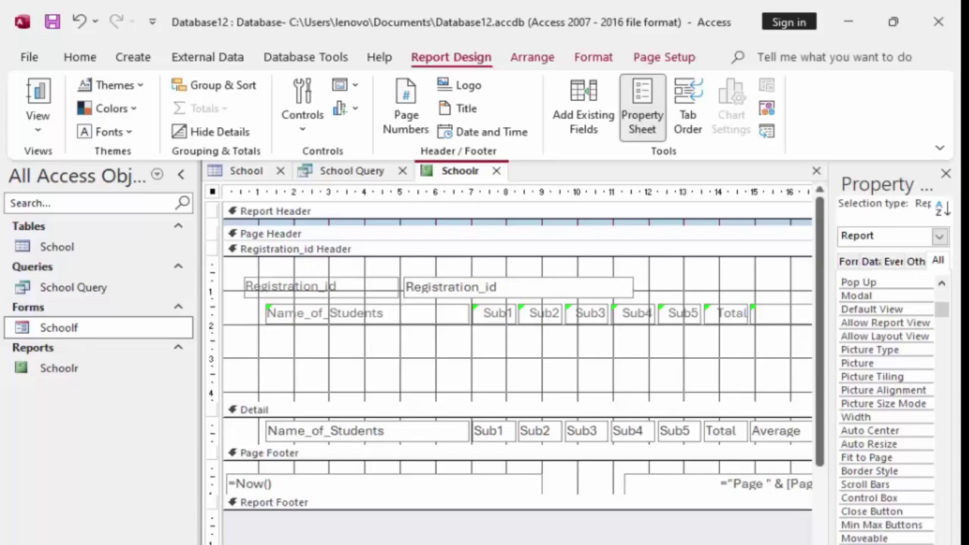
pyautogui.hscroll(2, 517, 341)
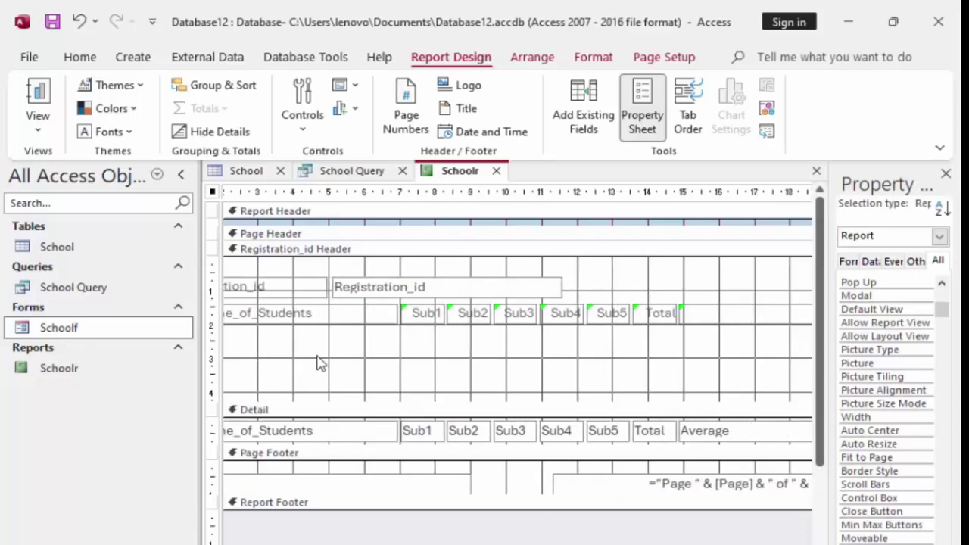
# - Narrow the Name_of_Students heading label and detail field, then run the report
pyautogui.click(331, 322)
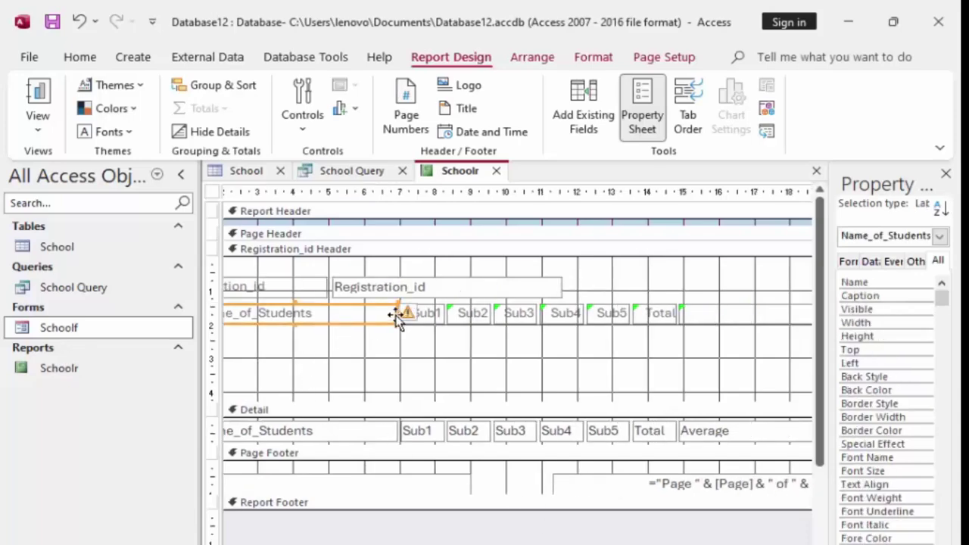
pyautogui.moveTo(398, 318); pyautogui.dragTo(317, 323)
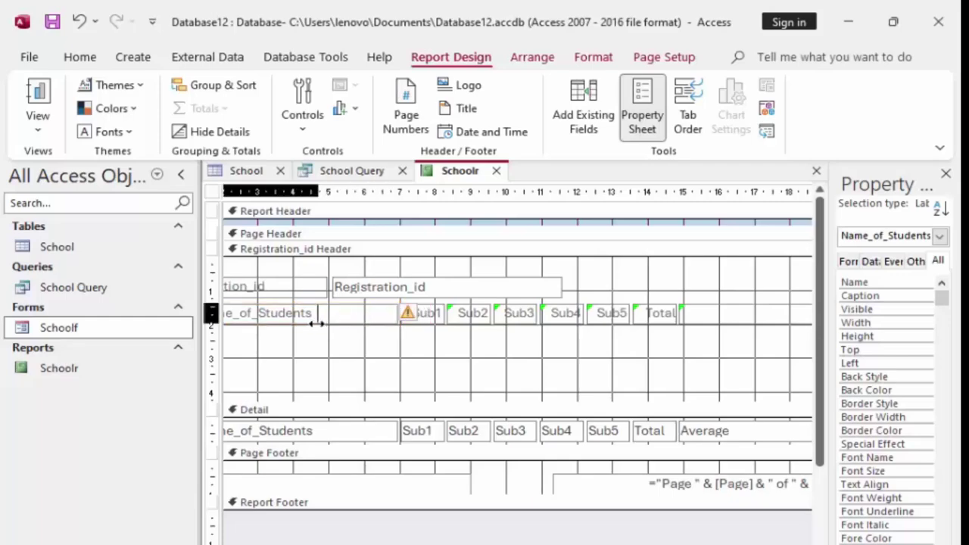
pyautogui.click(425, 317)
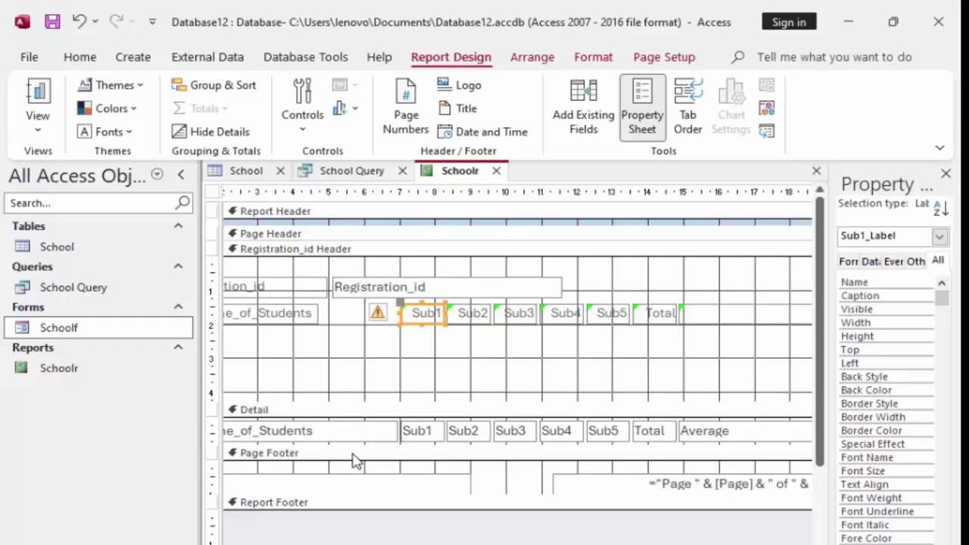
pyautogui.click(362, 433)
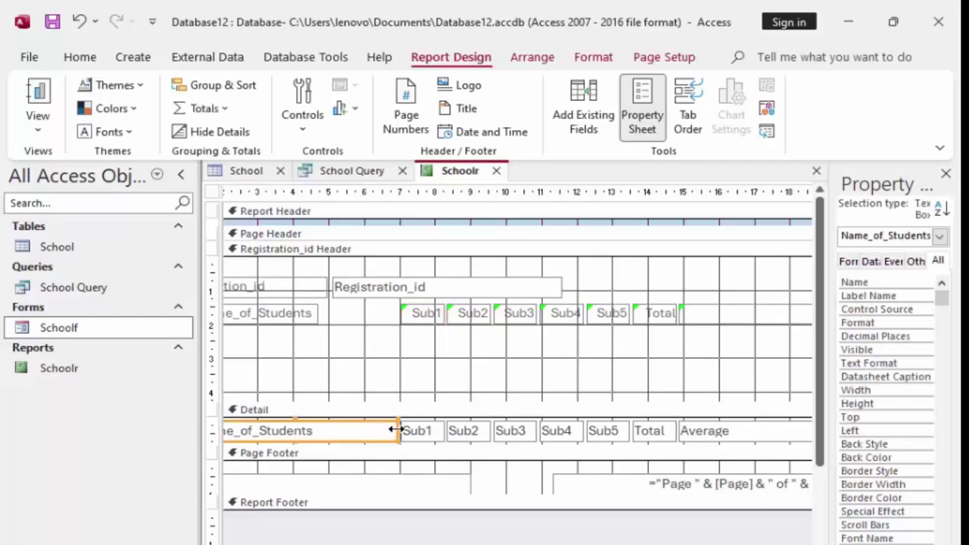
pyautogui.moveTo(394, 430); pyautogui.dragTo(354, 443)
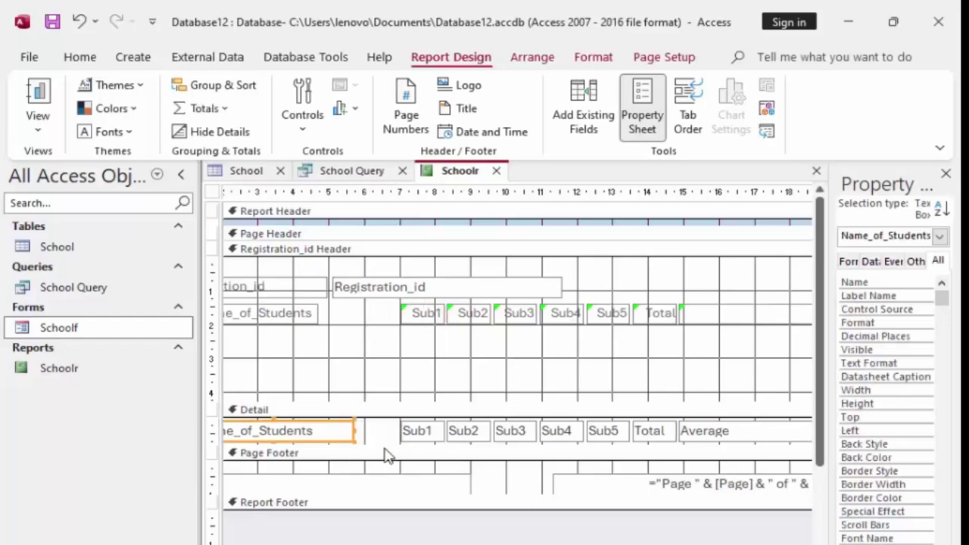
pyautogui.click(715, 316)
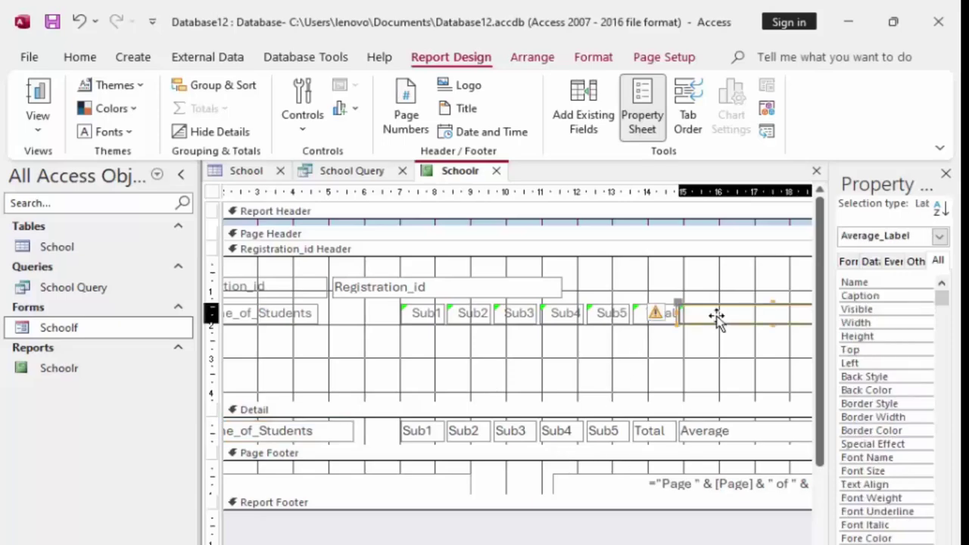
pyautogui.click(38, 94)
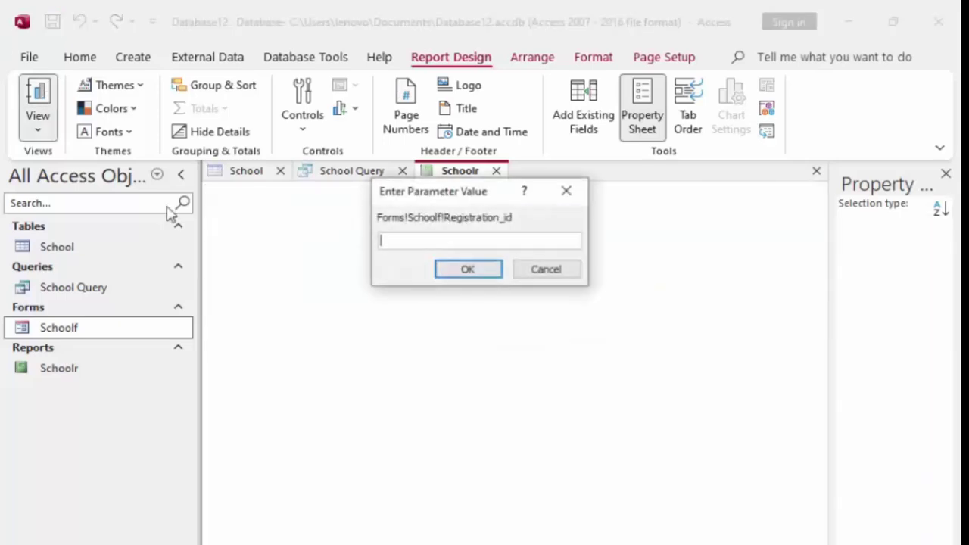
pyautogui.write('2')
# - Confirm Registration_id 2 at the parameter prompt to show Total 342, Average 68.4
pyautogui.press('Return')
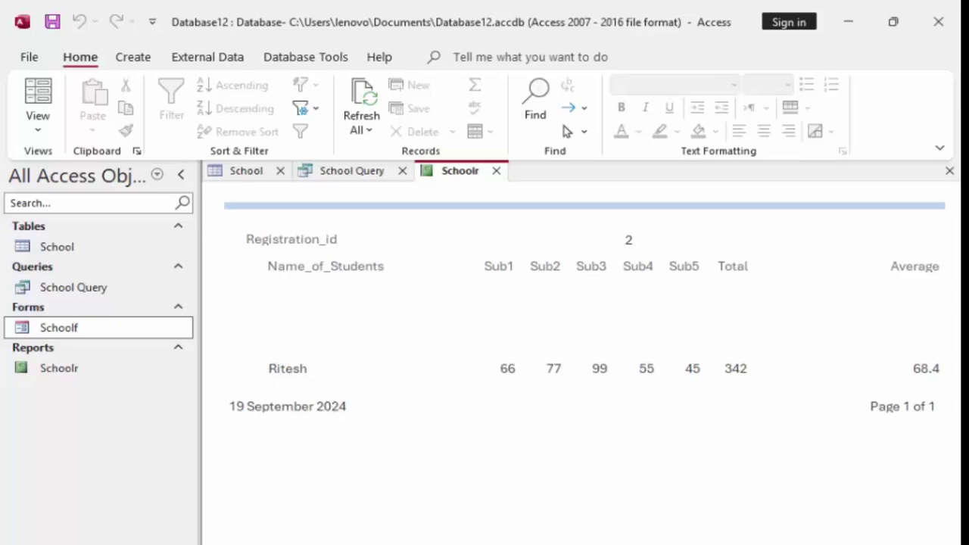
# - In the School table, enter a new student's name with Sub1 54 and Sub2 33
pyautogui.doubleClick(76, 250)
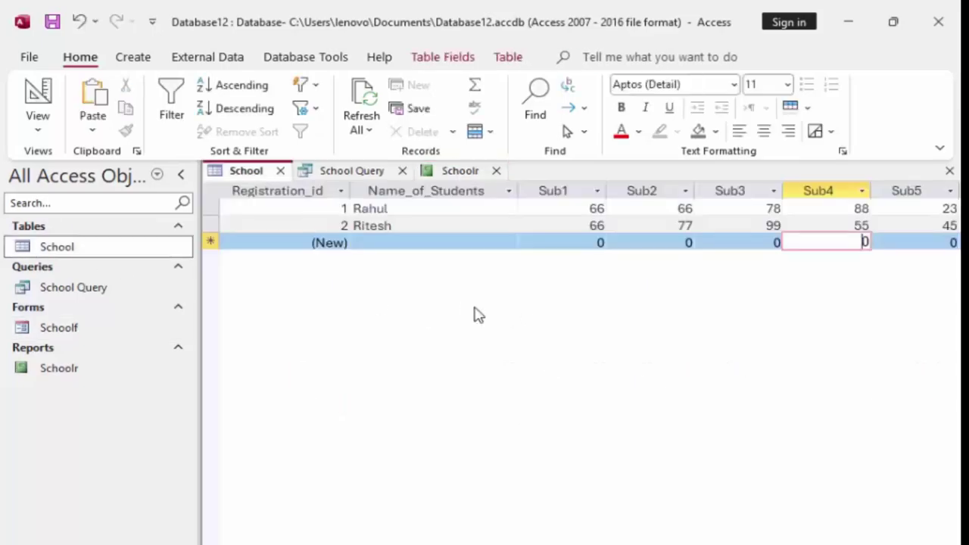
pyautogui.click(437, 244)
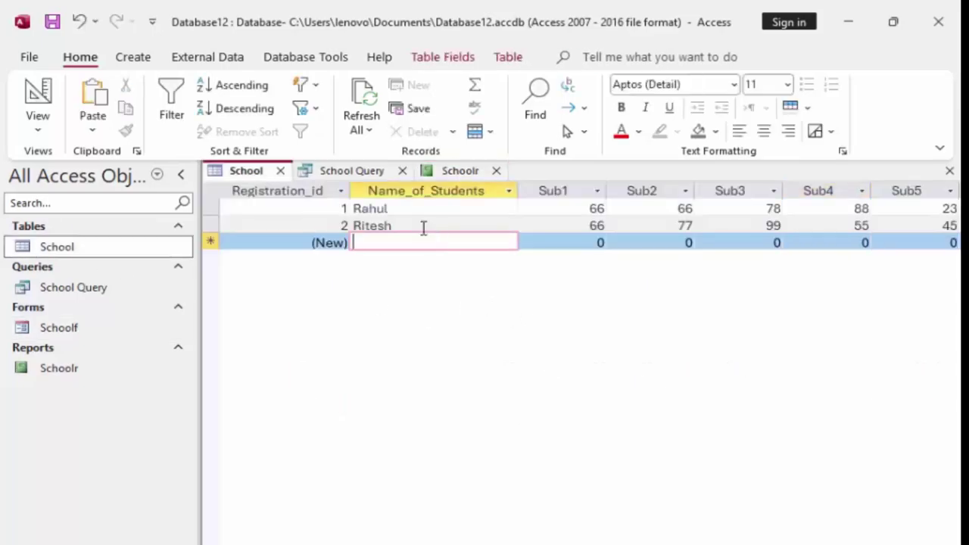
pyautogui.write('aBH')
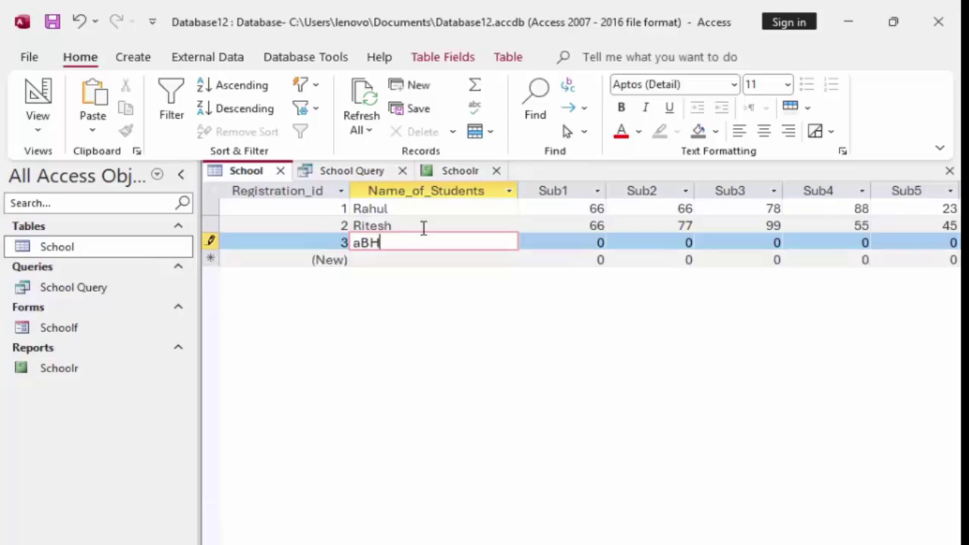
pyautogui.write('Abhi')
pyautogui.press('Tab')
pyautogui.write('5')
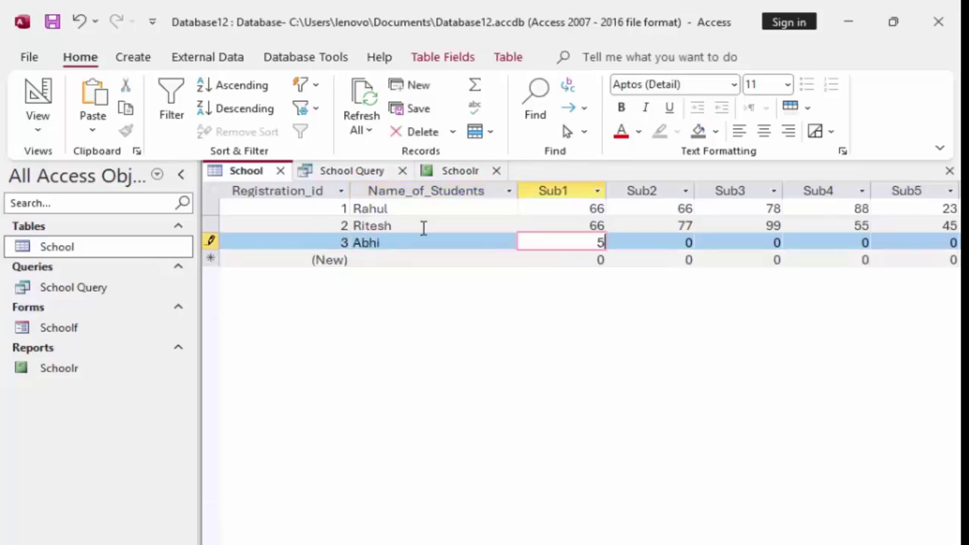
pyautogui.write('4')
pyautogui.press('Tab')
pyautogui.write('33')
pyautogui.press('Tab')
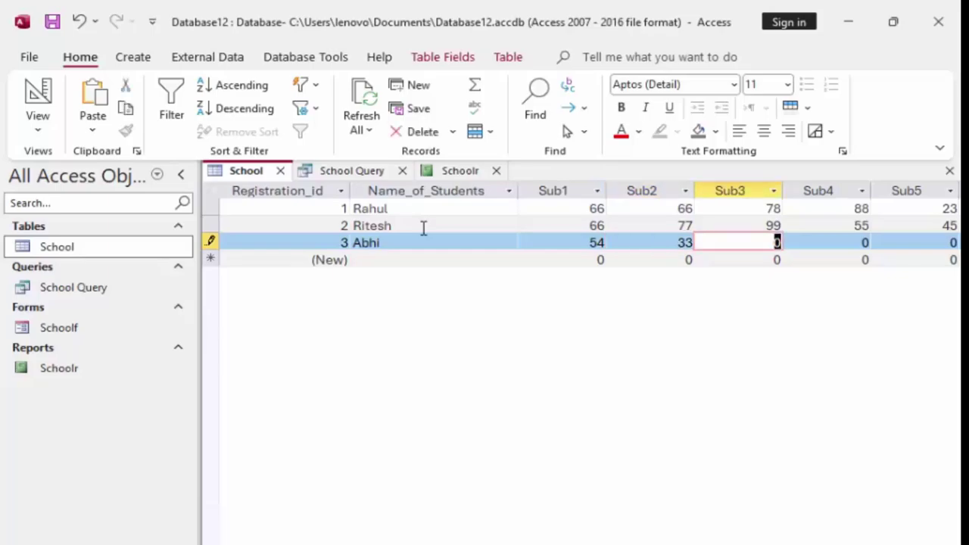
# - Enter Sub3 65, Sub4 77, Sub5 55, save the record, and open Schoolr
pyautogui.write('65')
pyautogui.press('Tab')
pyautogui.write('7')
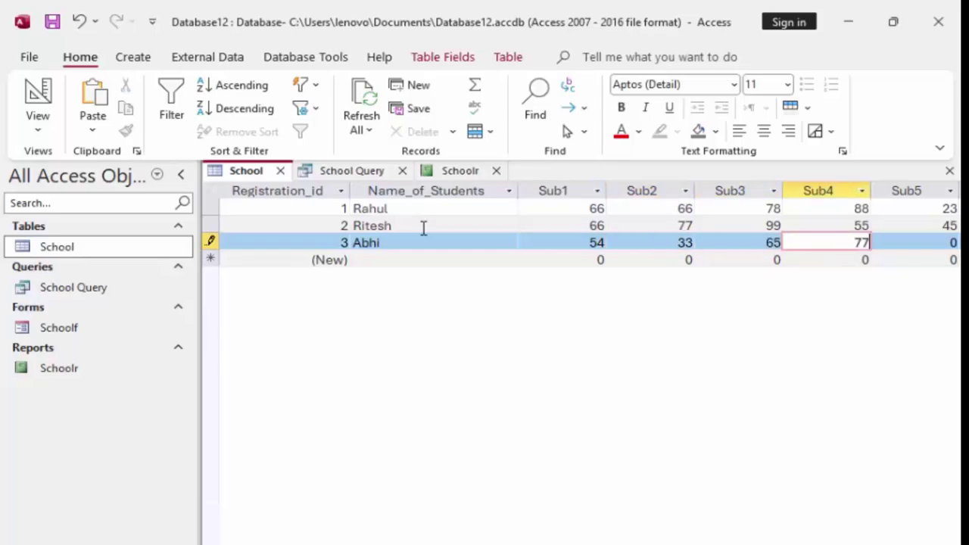
pyautogui.press('Tab')
pyautogui.write('55')
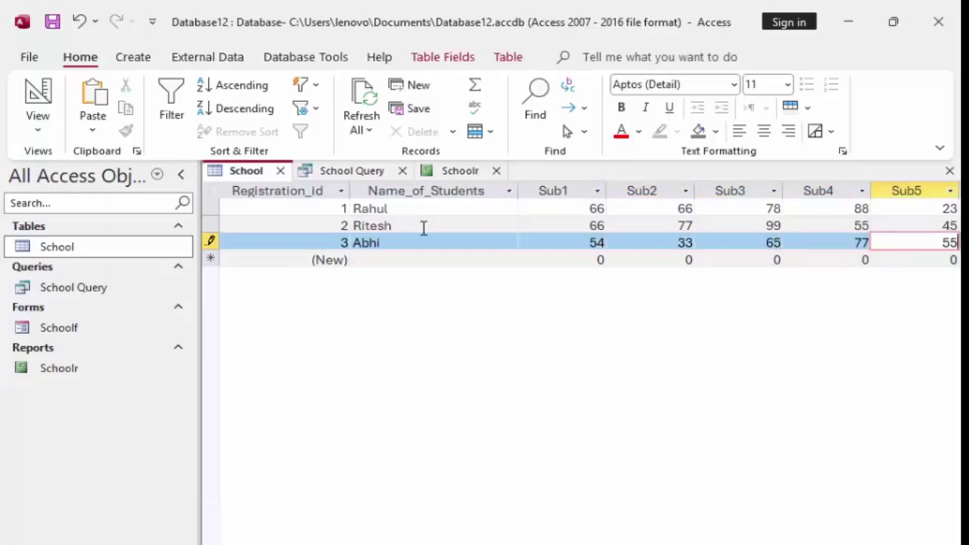
pyautogui.press('Tab')
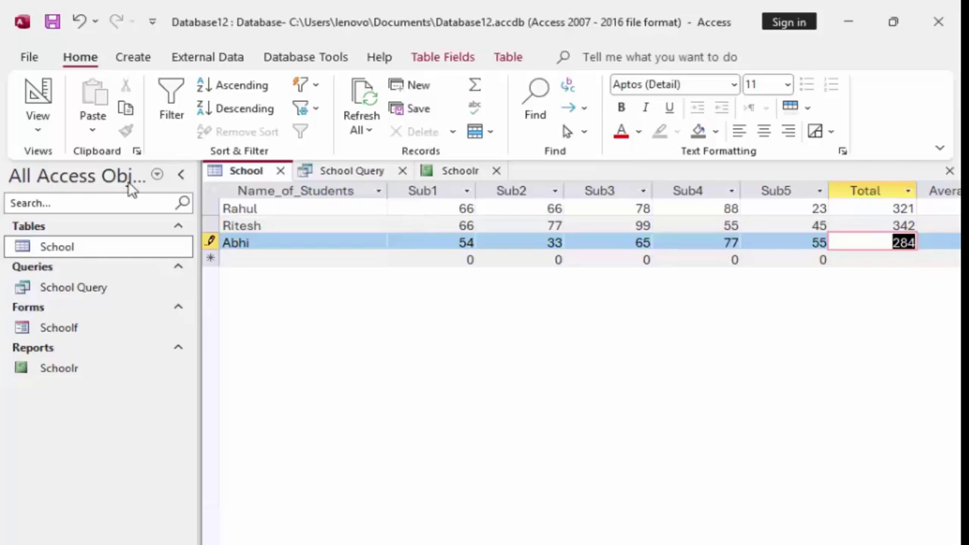
pyautogui.click(52, 24)
pyautogui.doubleClick(70, 369)
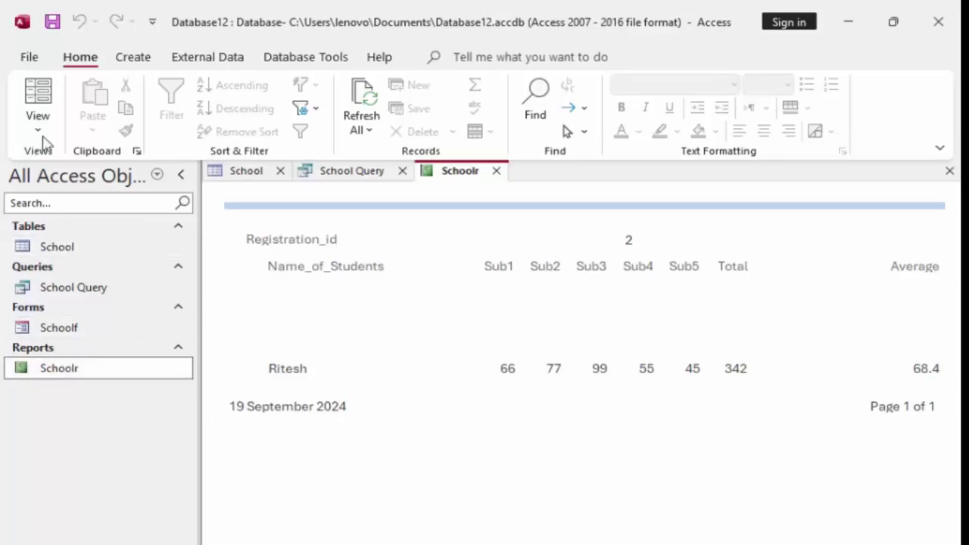
# - Toggle Schoolr's view, then pick Registration_id 3 in the Schoolf form and close it
pyautogui.click(42, 96)
pyautogui.click(42, 96)
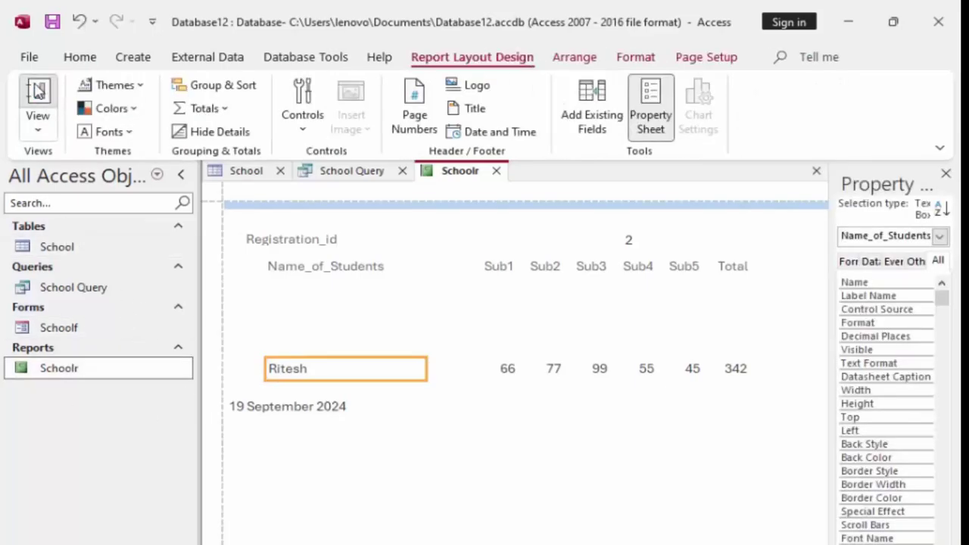
pyautogui.doubleClick(90, 337)
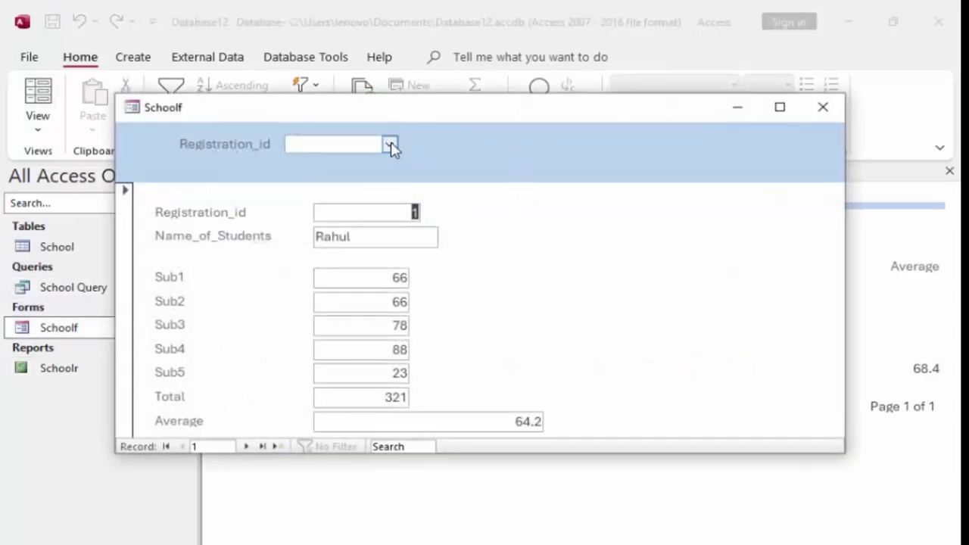
pyautogui.click(389, 144)
pyautogui.click(345, 197)
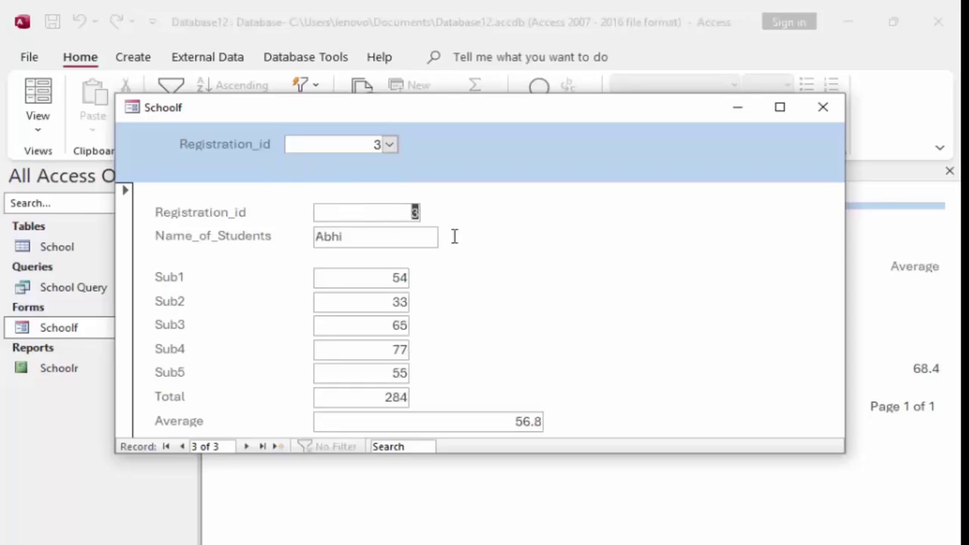
pyautogui.click(827, 99)
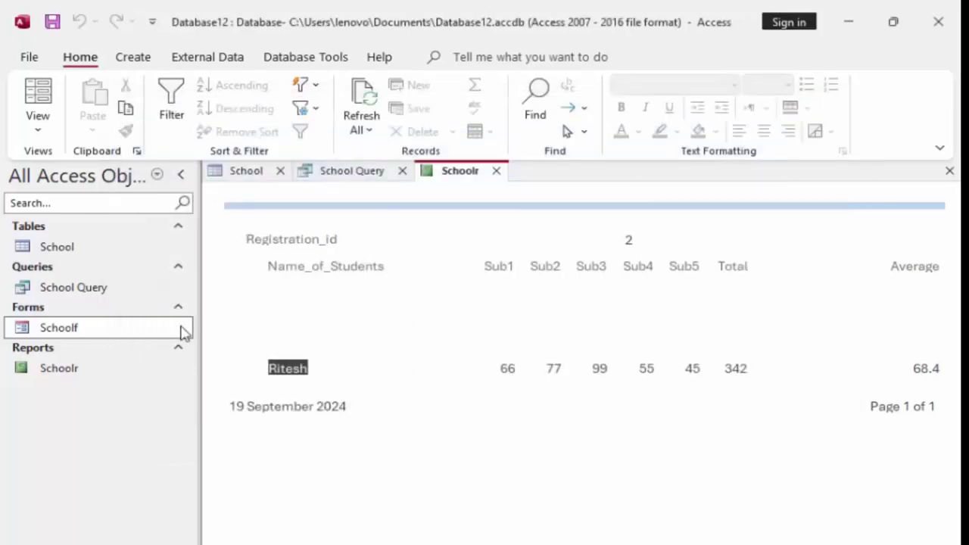
# - Reopen the Schoolf form from the object list
pyautogui.click(59, 371)
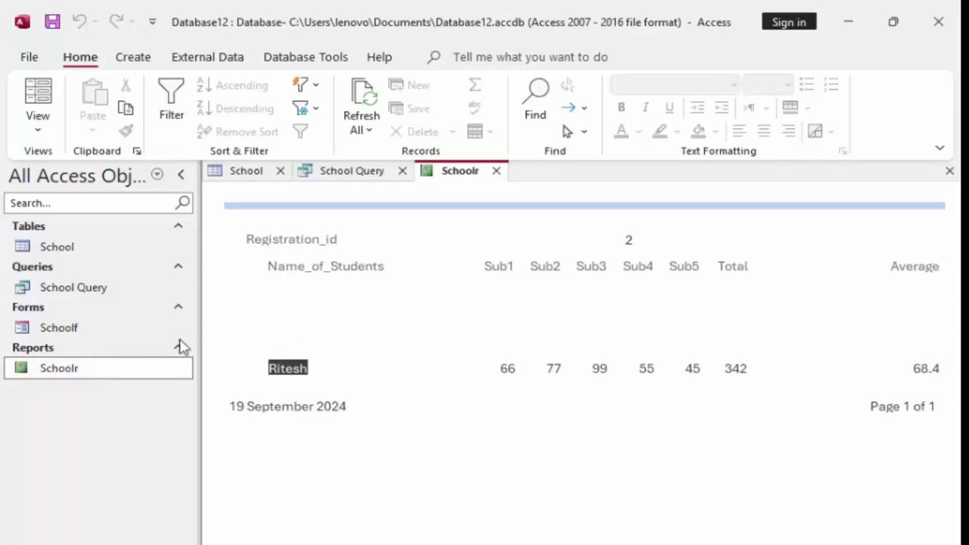
pyautogui.click(126, 334)
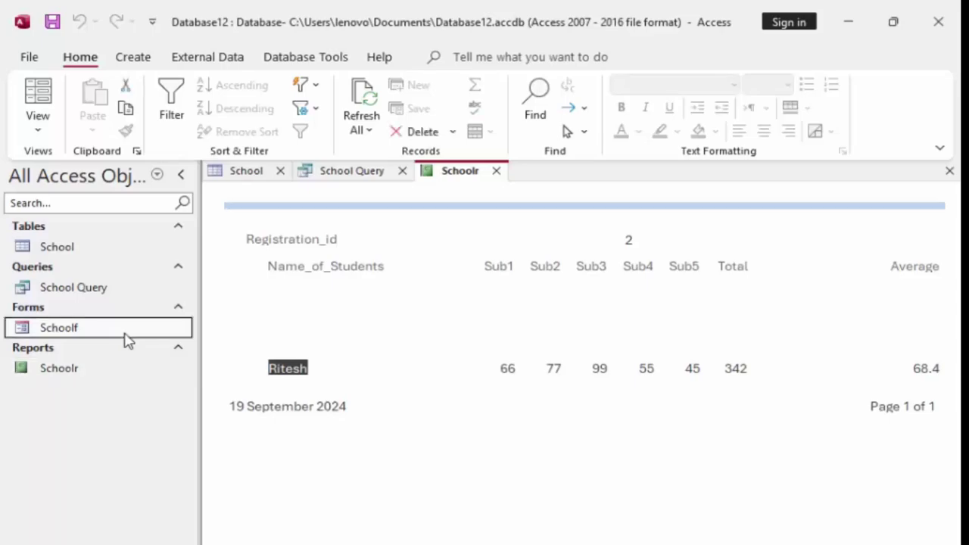
pyautogui.doubleClick(127, 339)
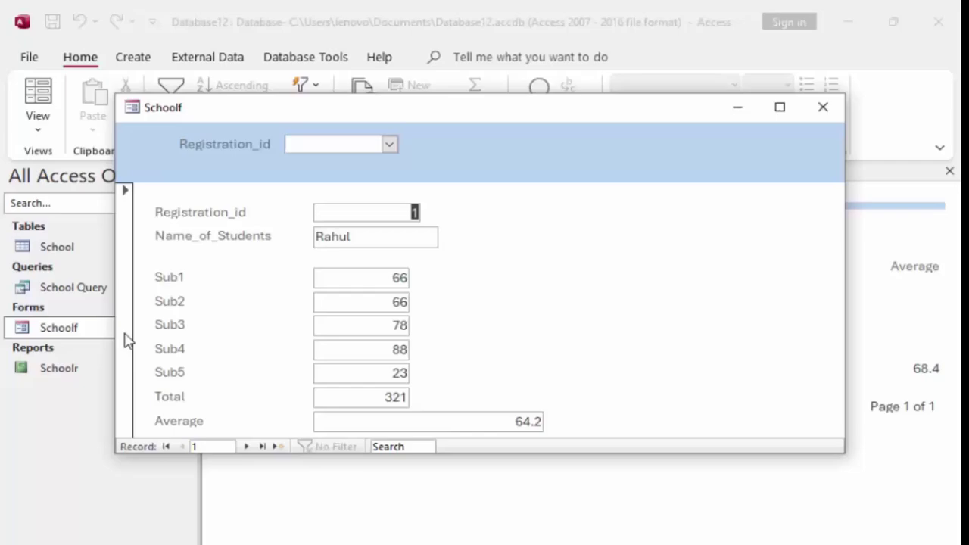
# - Close the Schoolf form, the School Query and the School table
pyautogui.click(823, 108)
pyautogui.click(399, 173)
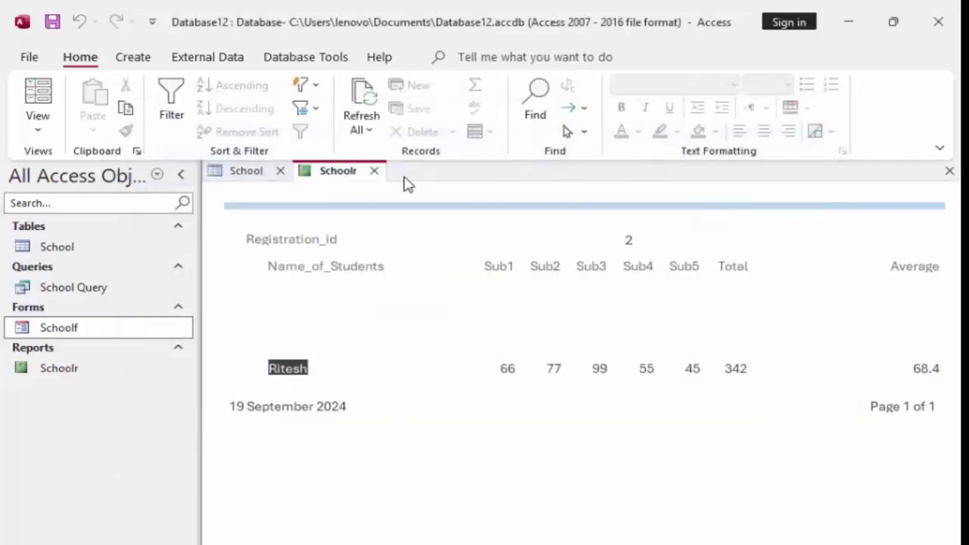
pyautogui.click(280, 171)
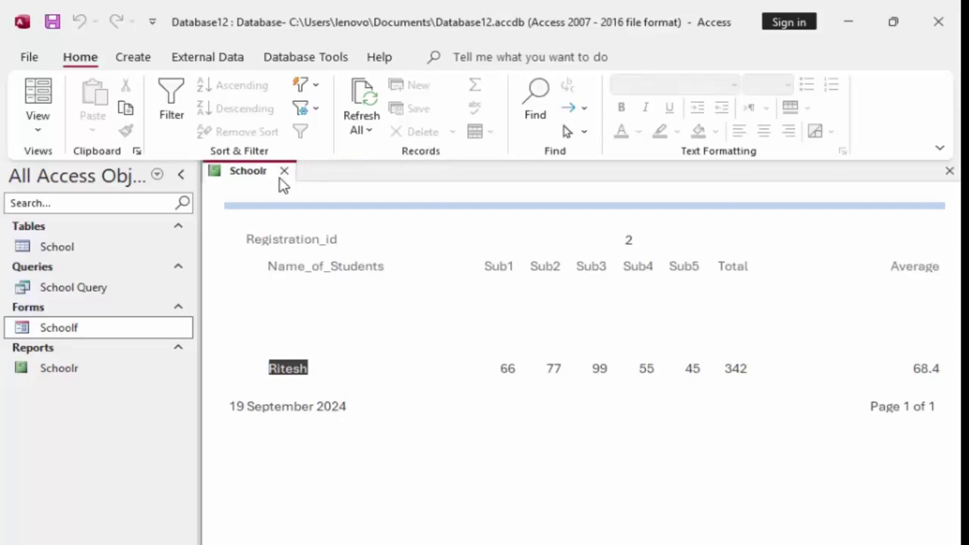